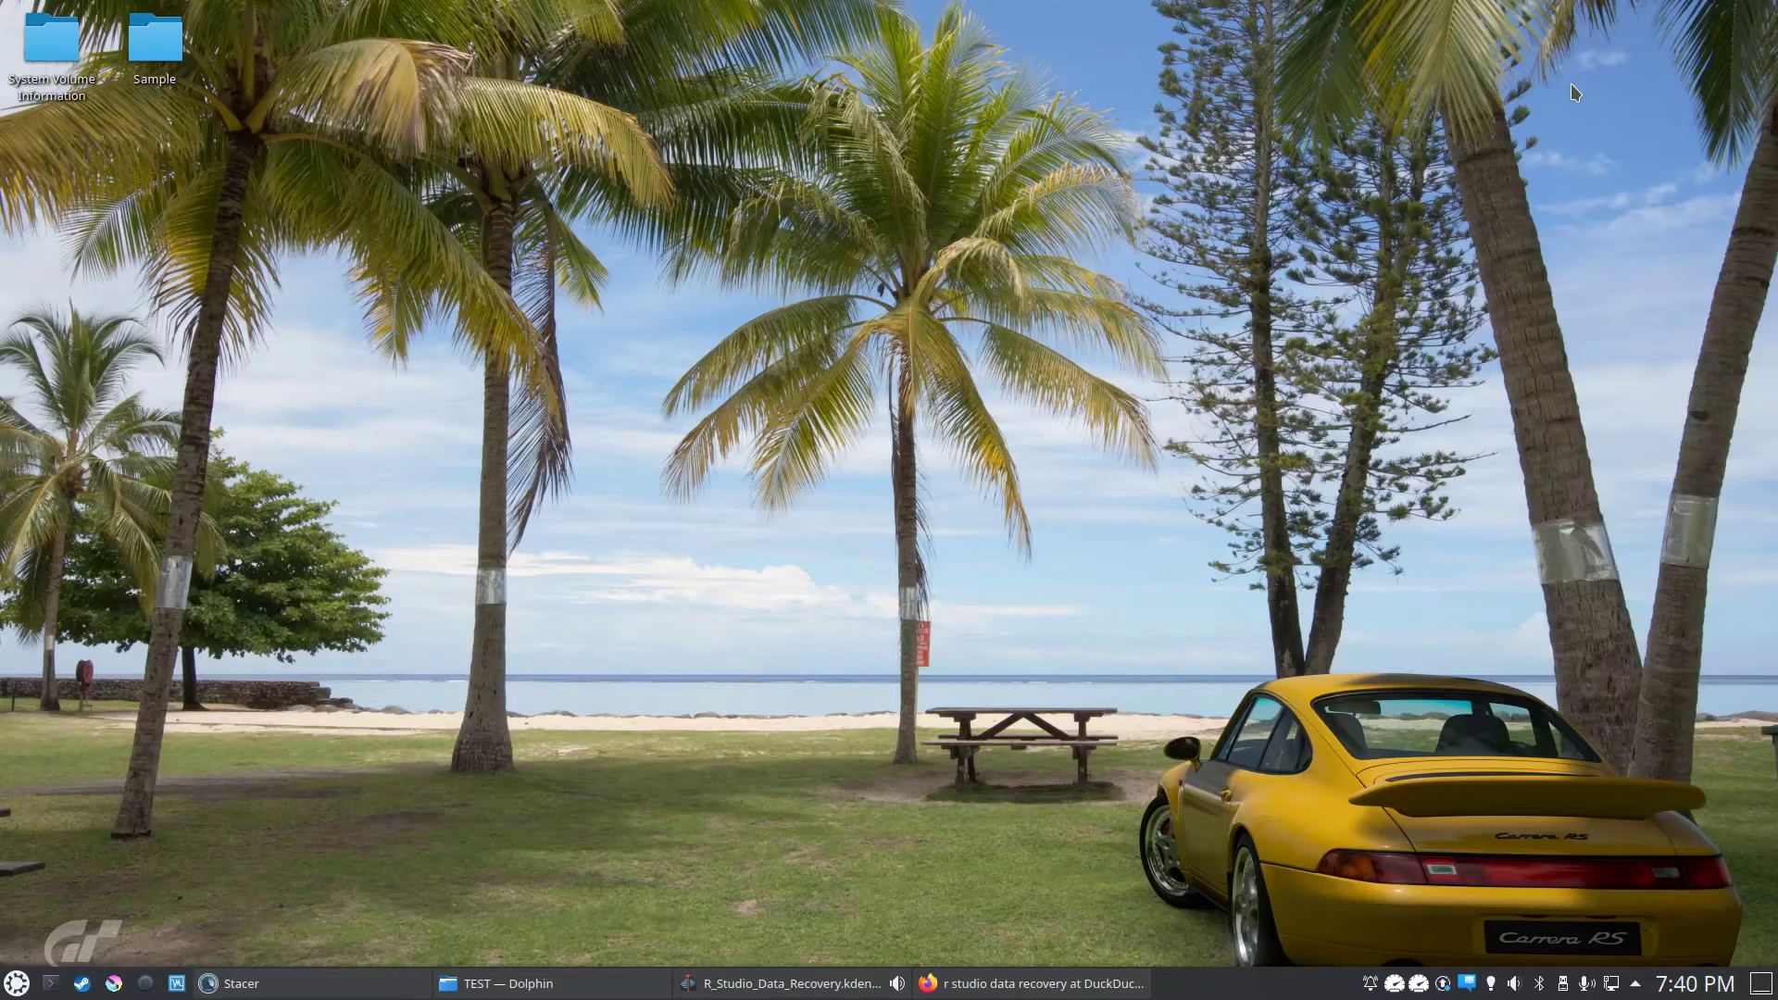
# Step: Bring the TEST drive's Dolphin window to the front
pyautogui.click(477, 993)
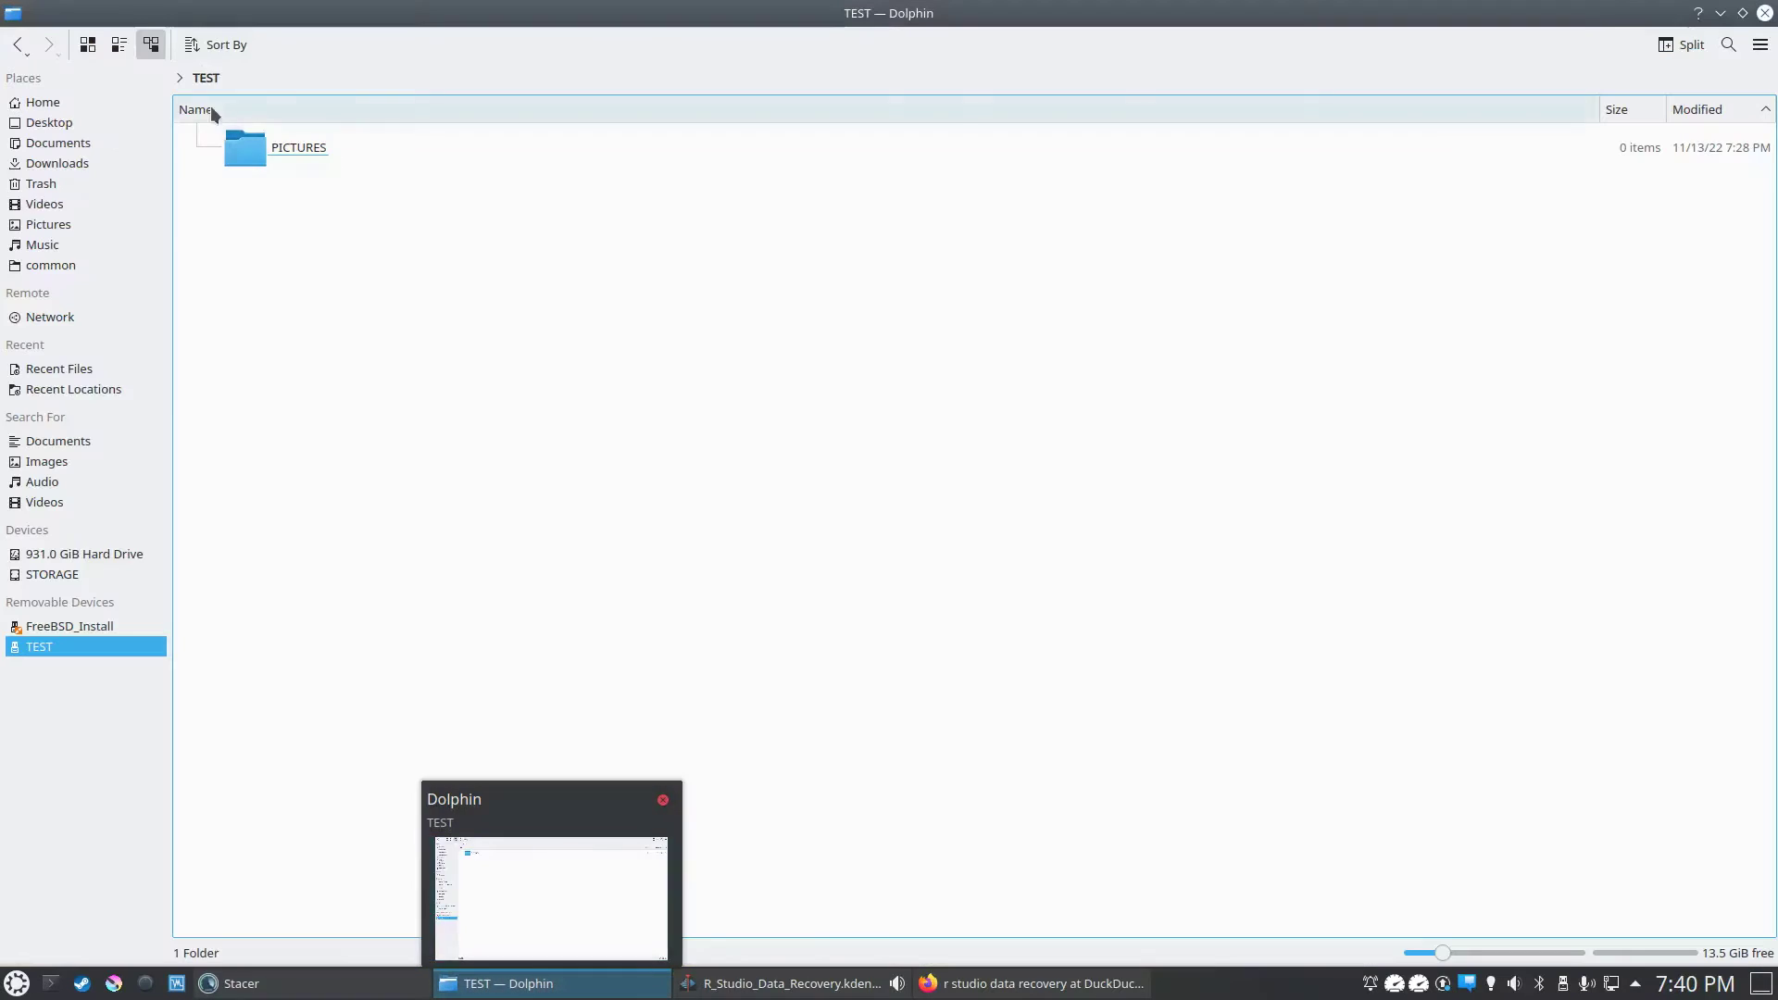
# Step: Copy the Gran Turismo® 7 folder from Pictures onto the TEST drive
pyautogui.click(87, 231)
pyautogui.click(340, 159)
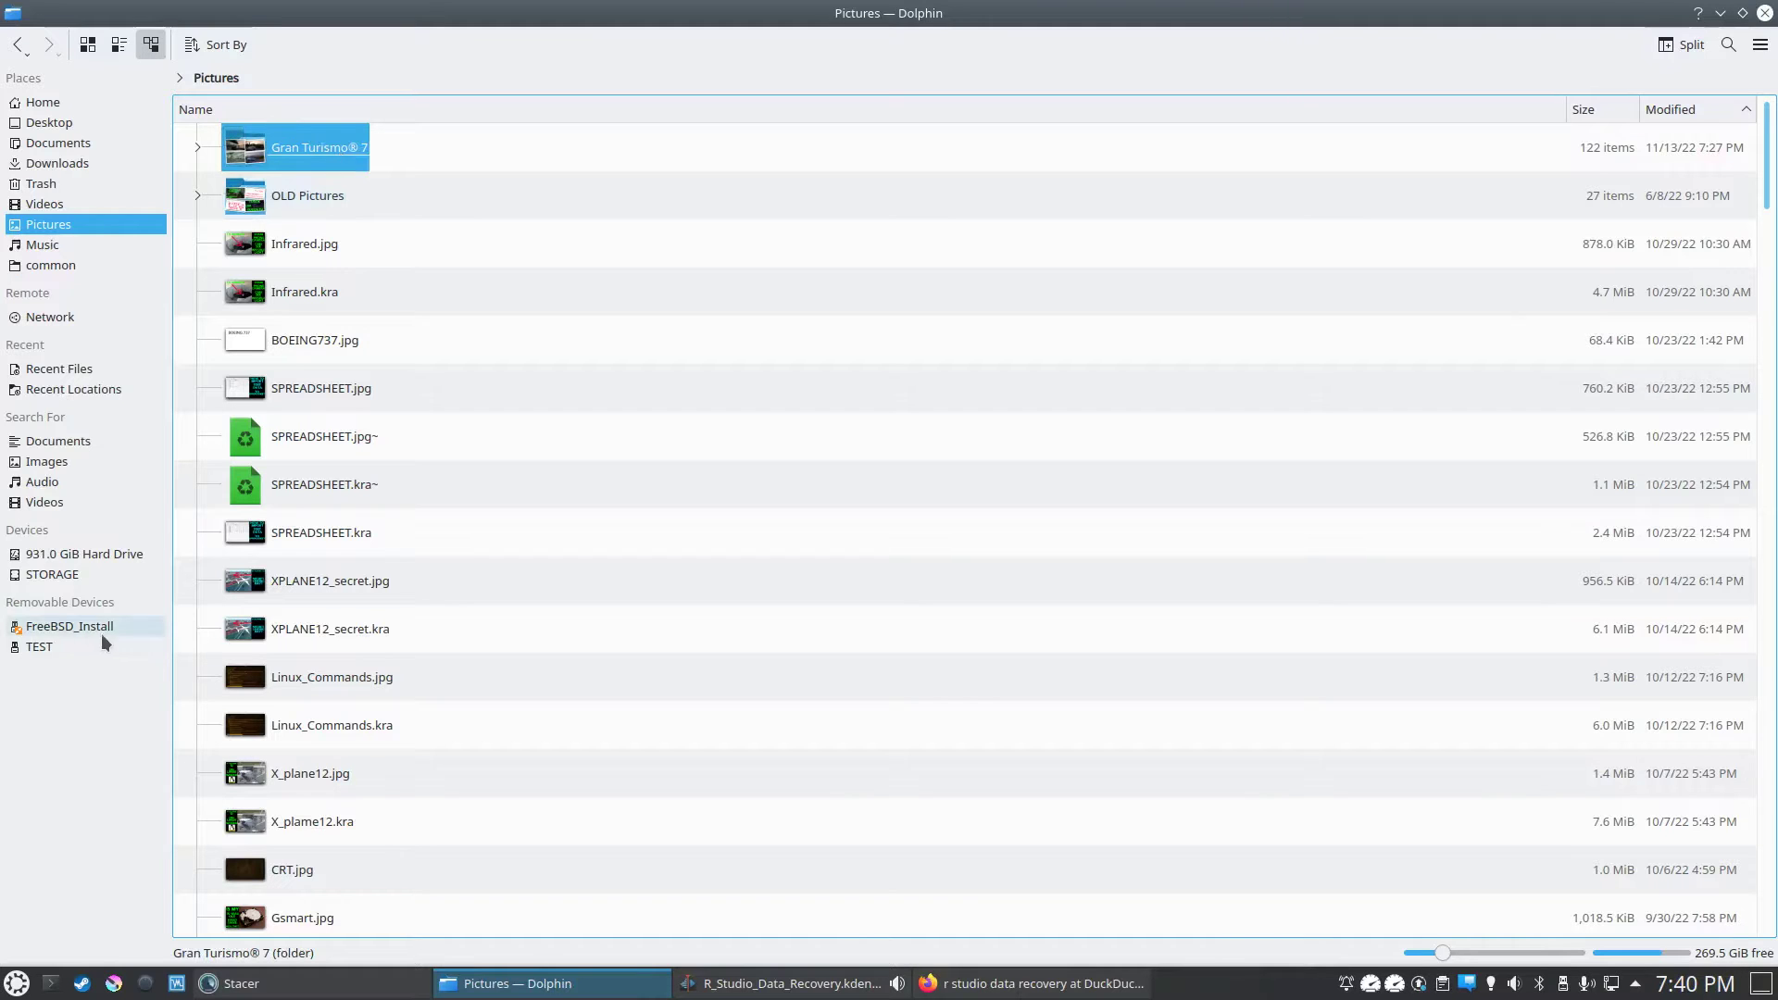
pyautogui.click(78, 652)
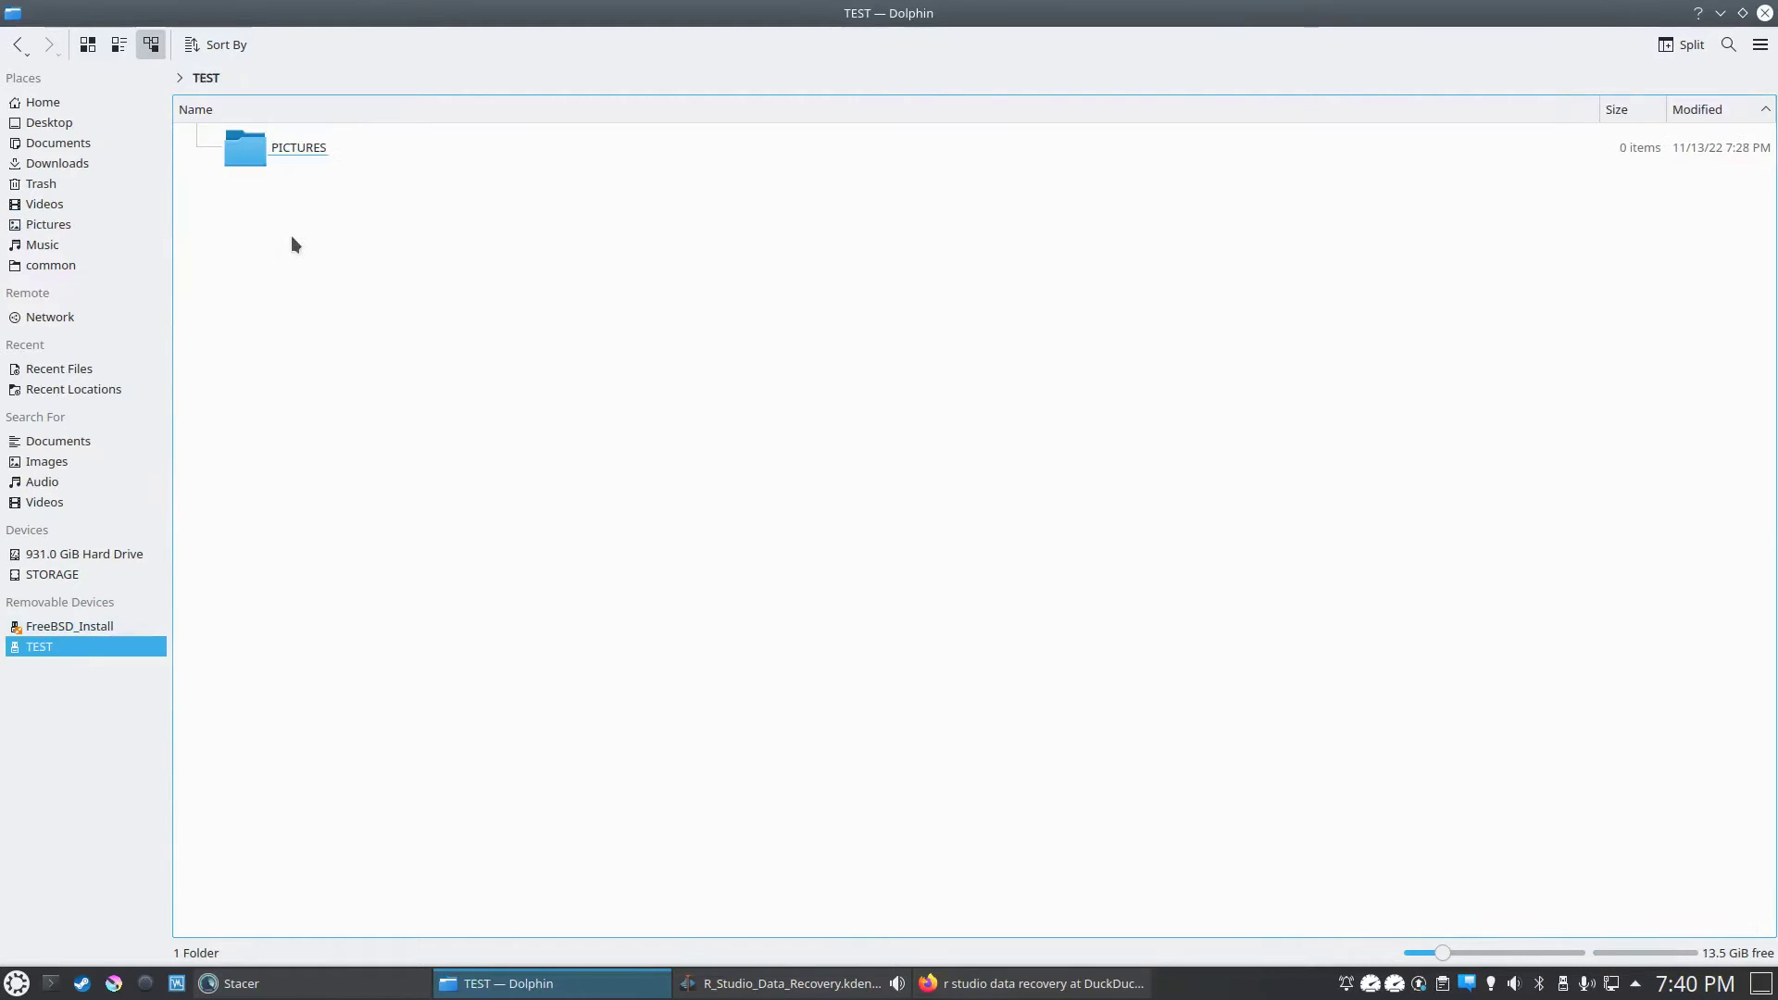
pyautogui.hotkey('ctrl', 'v')
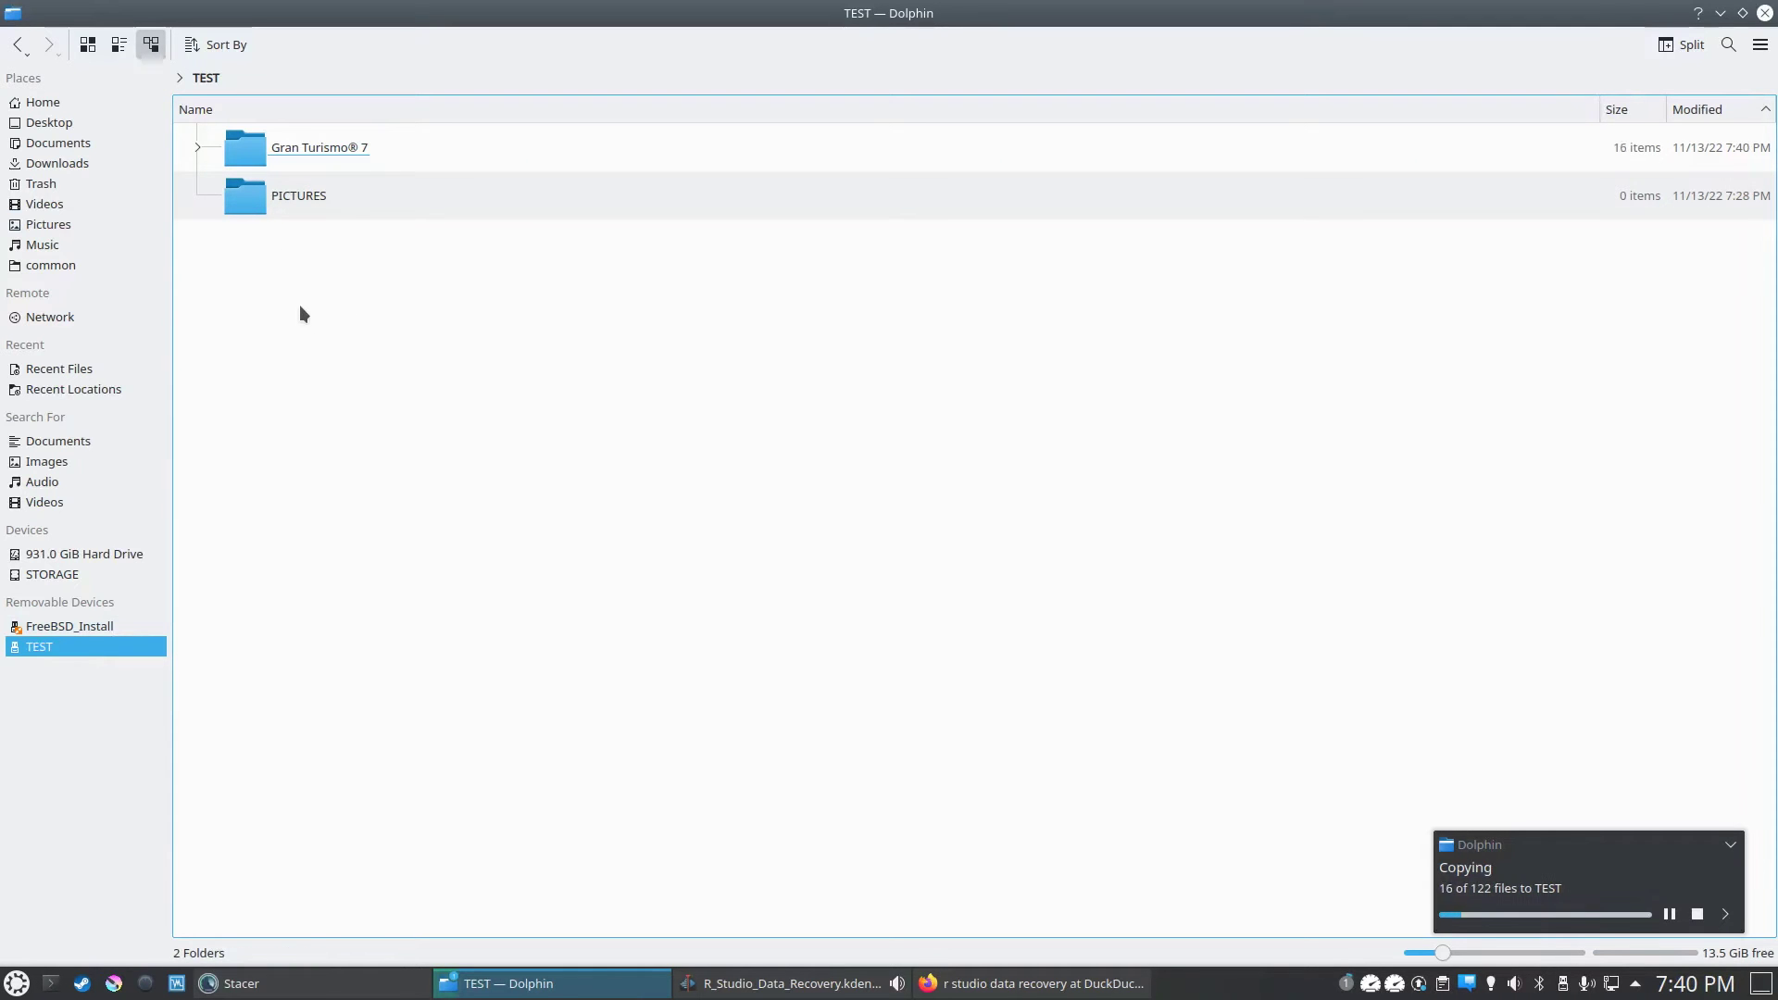
# Step: Copy the vocalsplitter folder from STORAGE/MUSIC onto the TEST drive
pyautogui.click(53, 243)
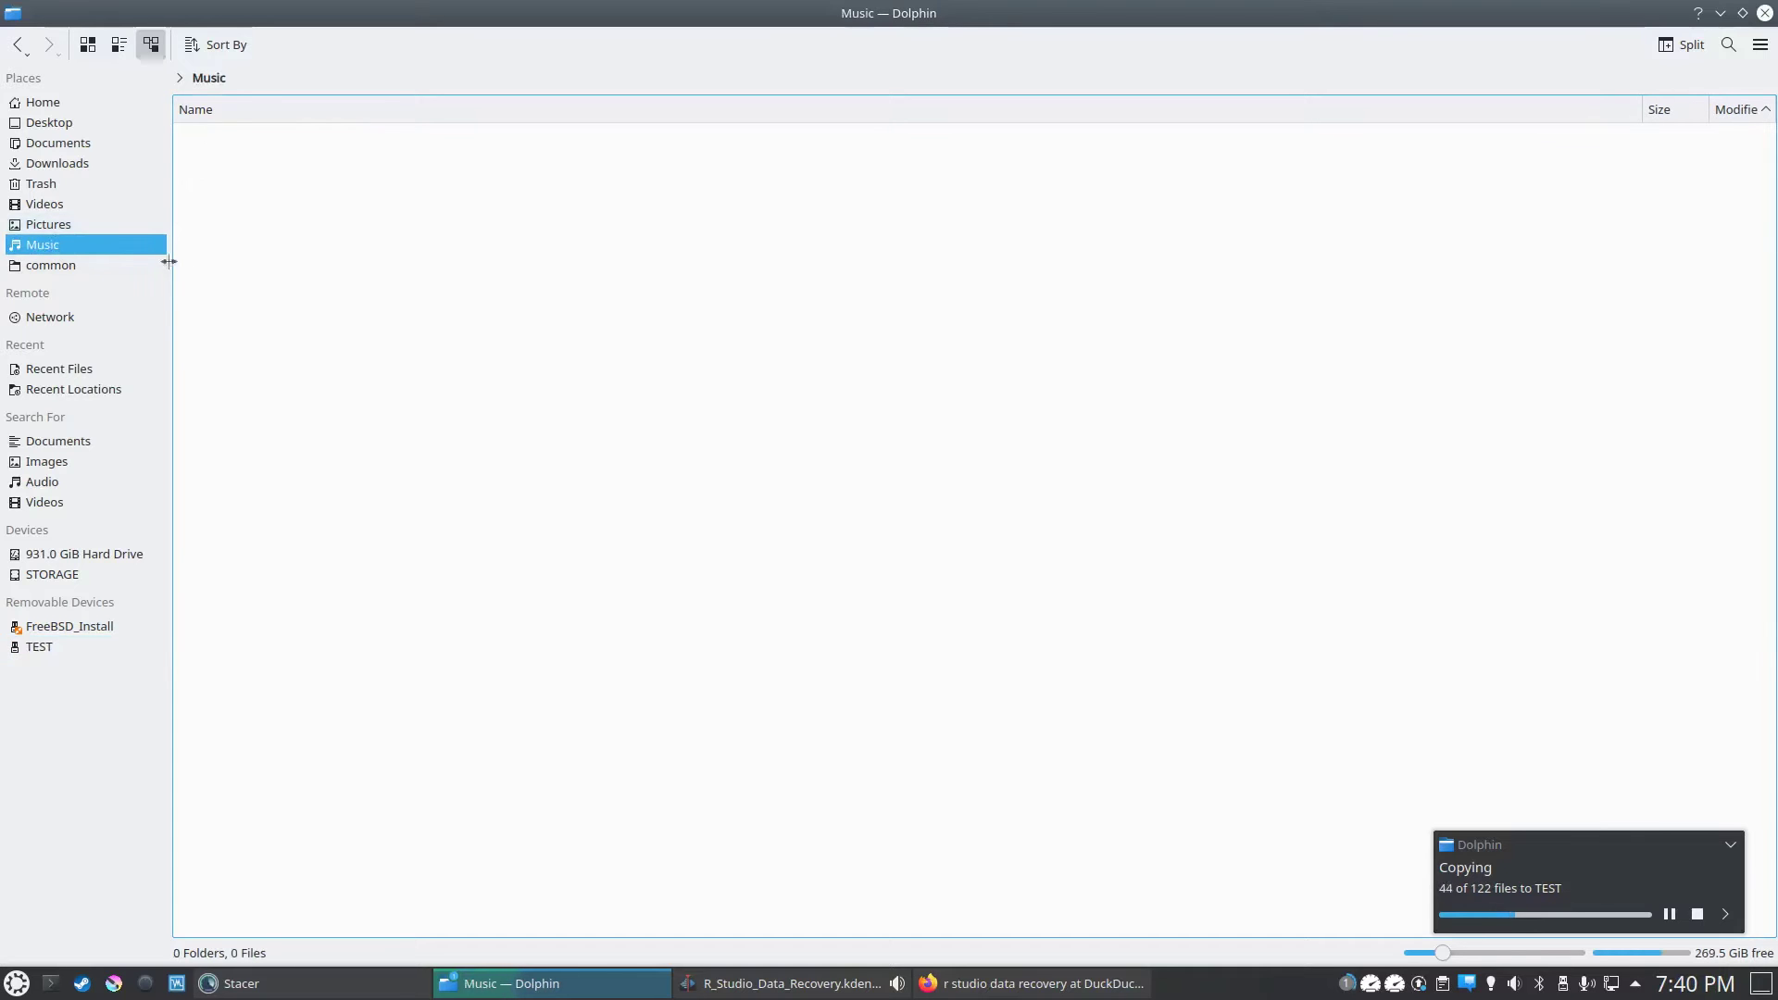
pyautogui.click(63, 574)
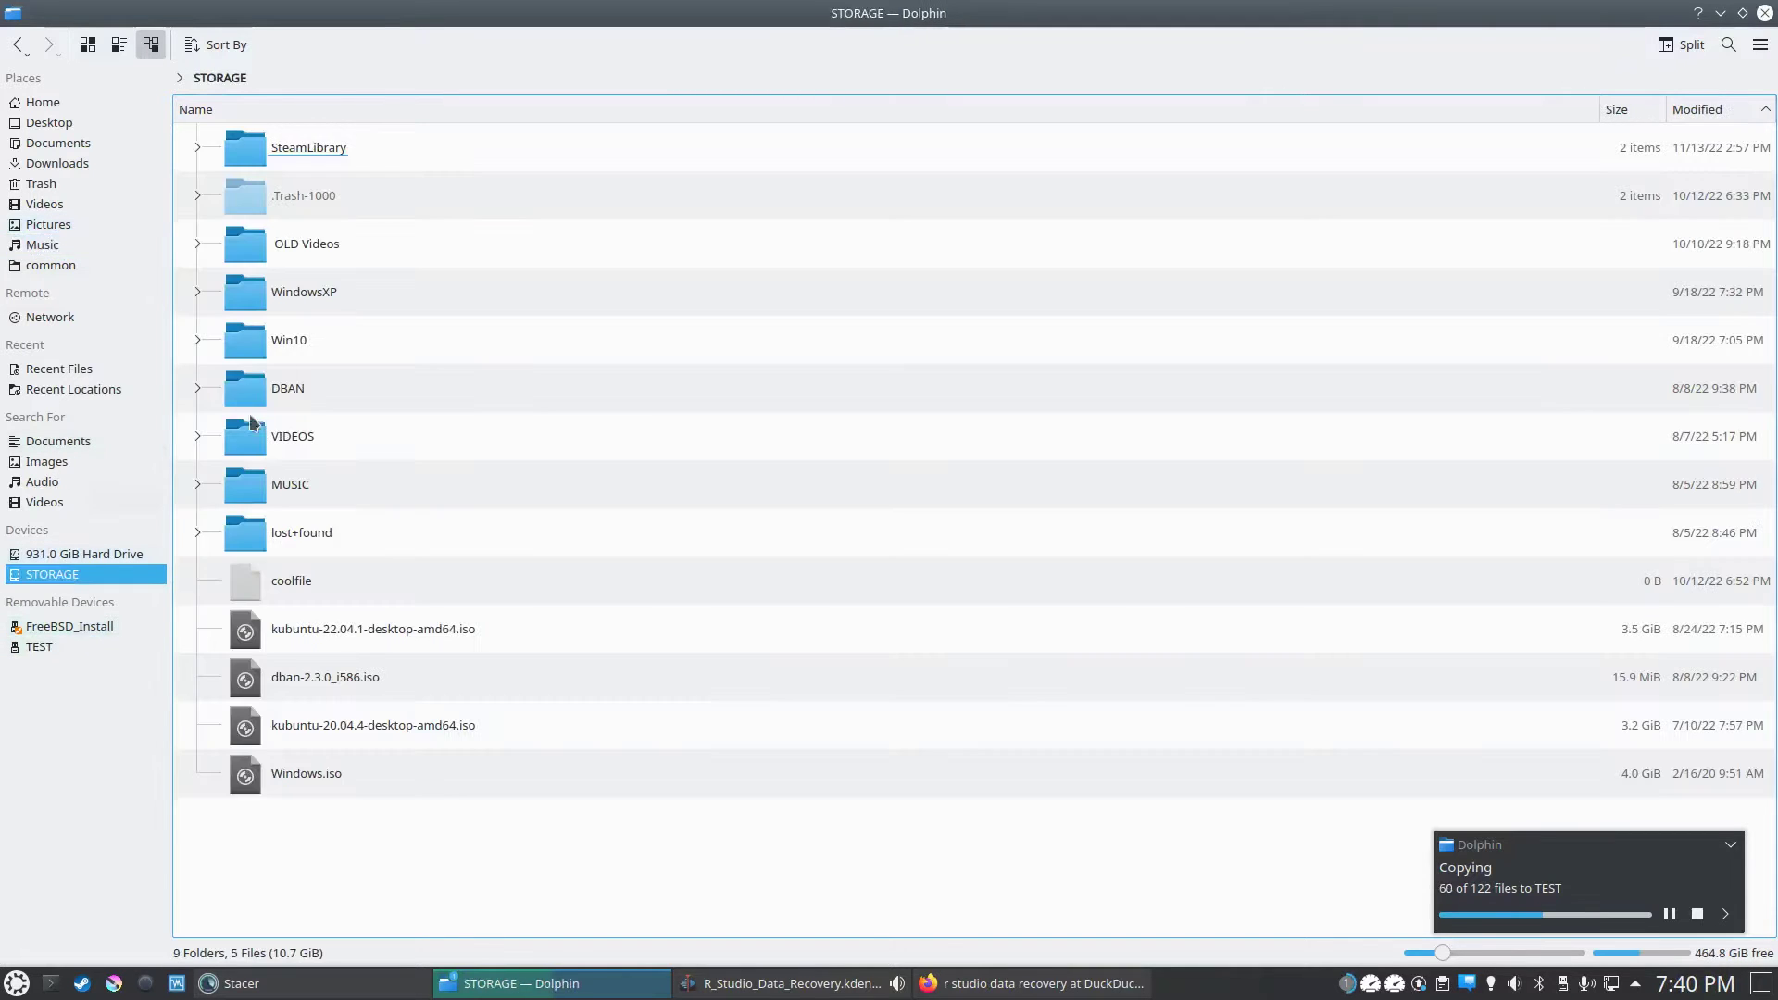
pyautogui.click(197, 484)
pyautogui.click(329, 551)
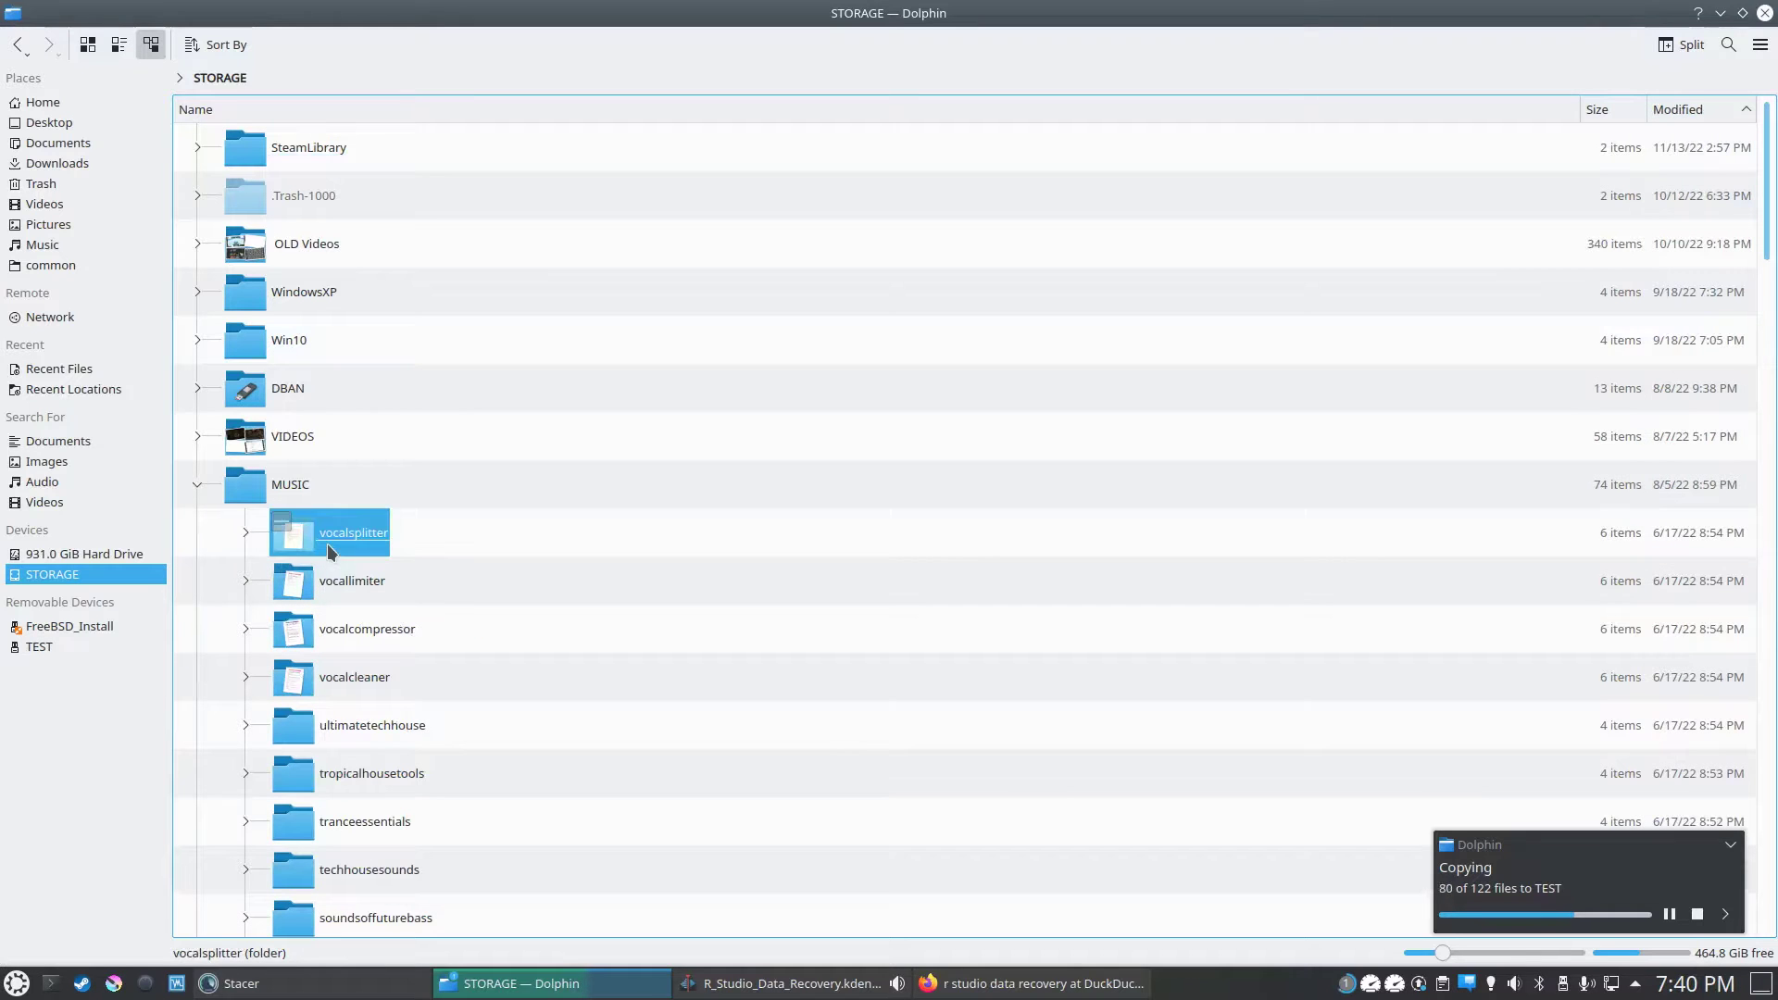
pyautogui.click(98, 651)
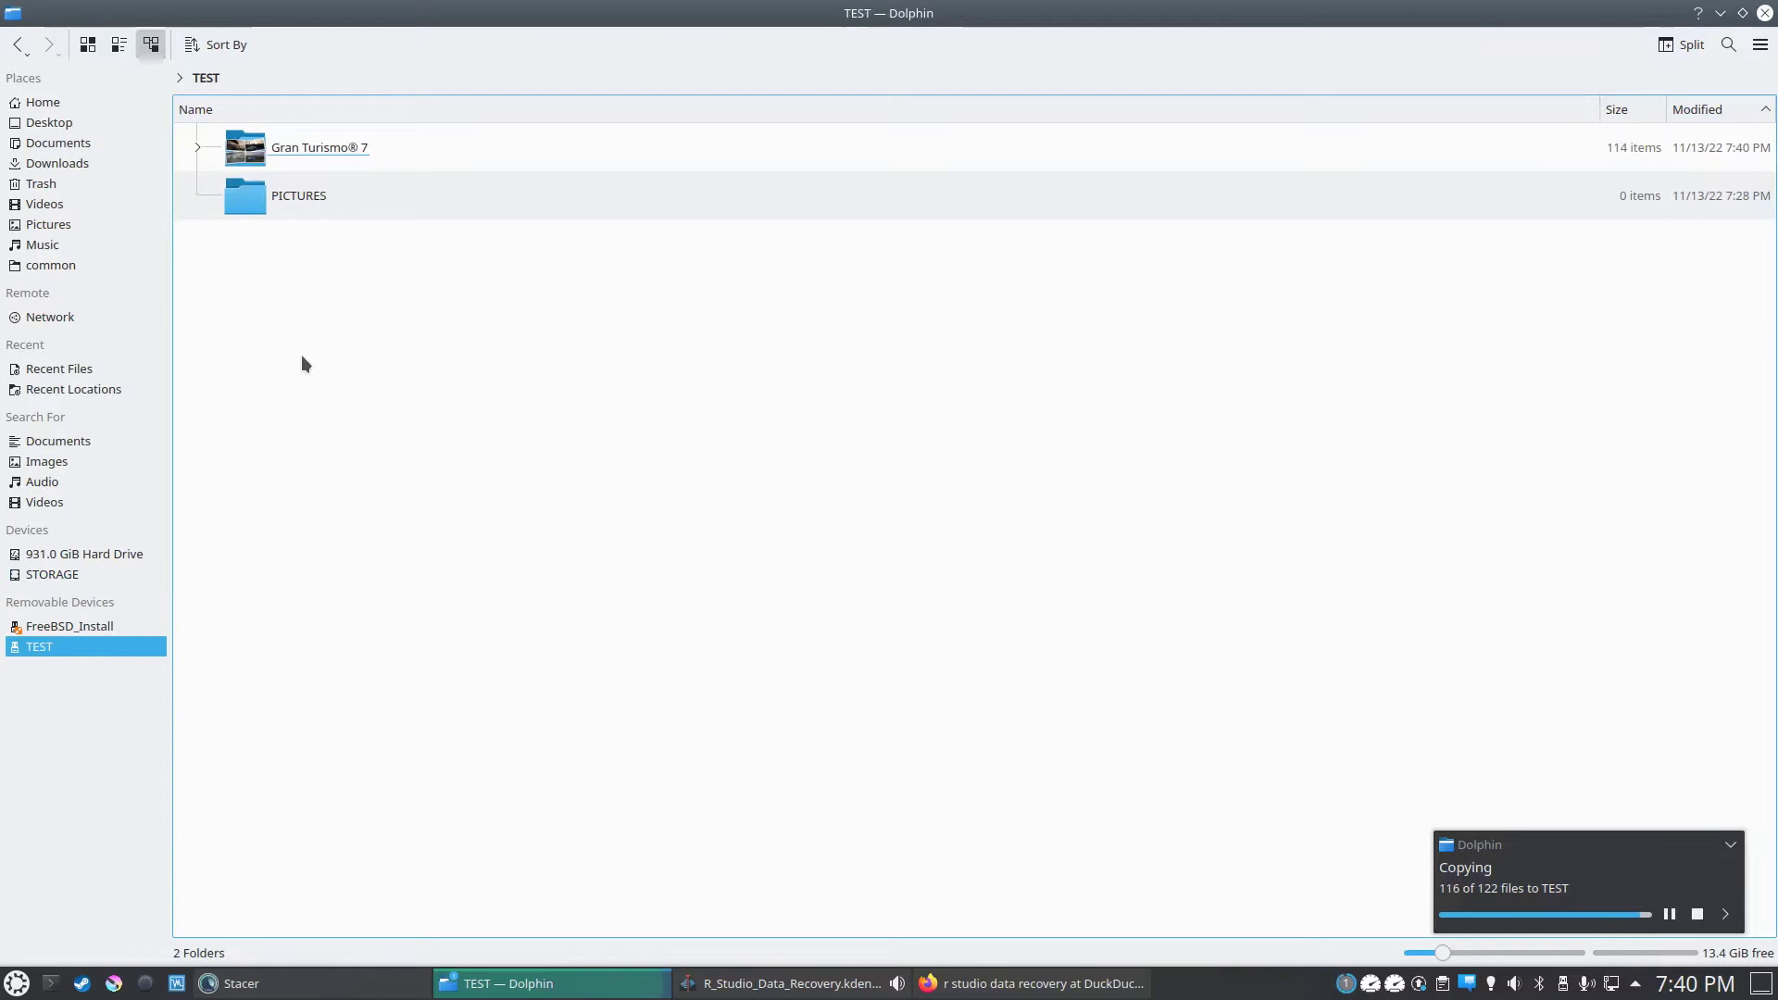
pyautogui.hotkey('ctrl', 'v')
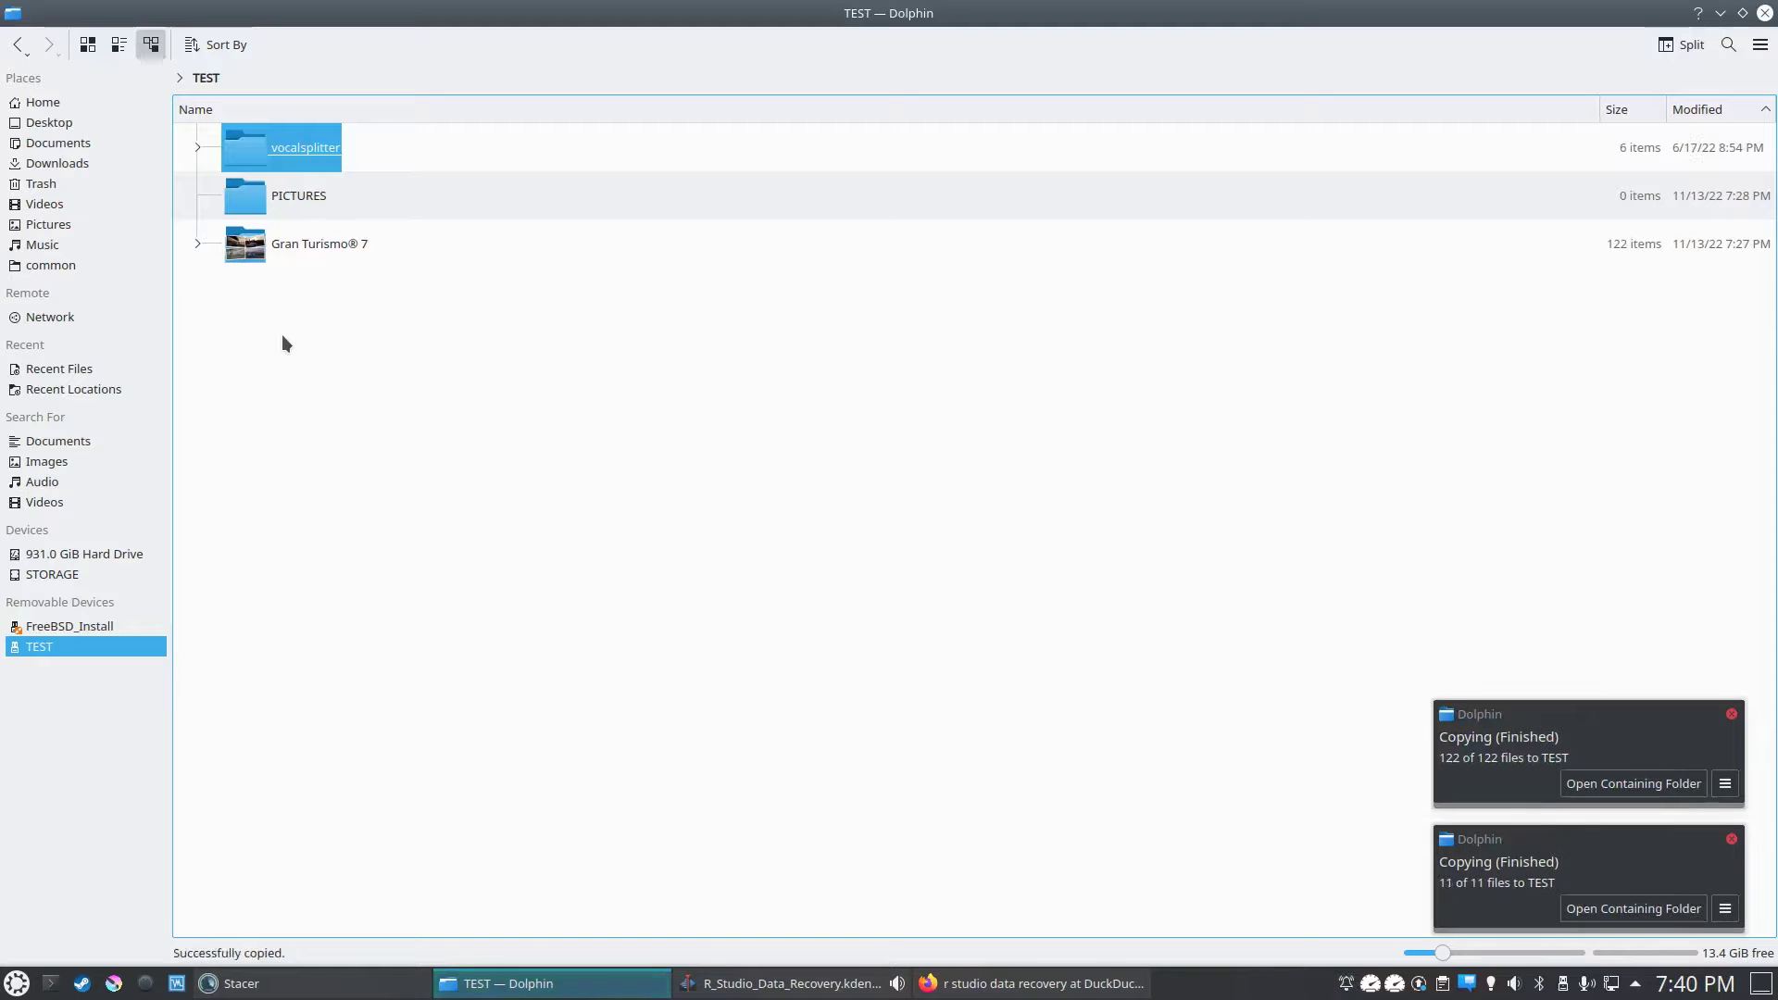
# Step: Copy capture0066.mov from Videos onto the TEST drive
pyautogui.click(46, 205)
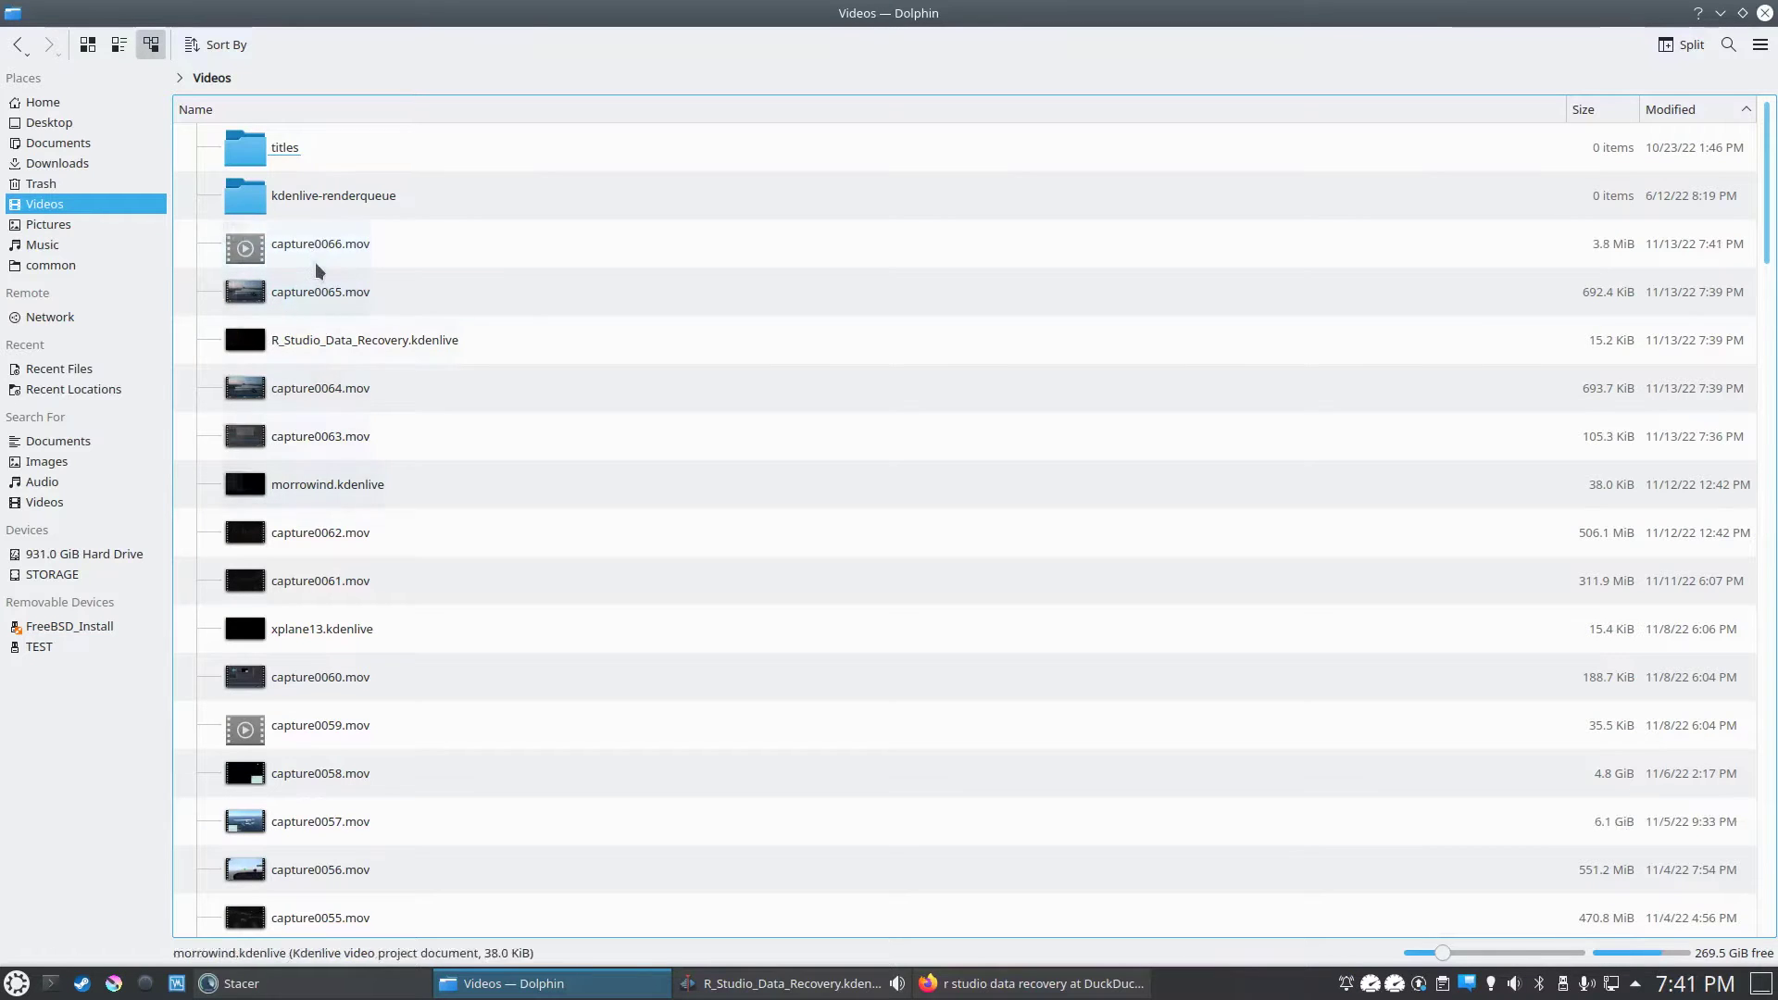
pyautogui.click(315, 263)
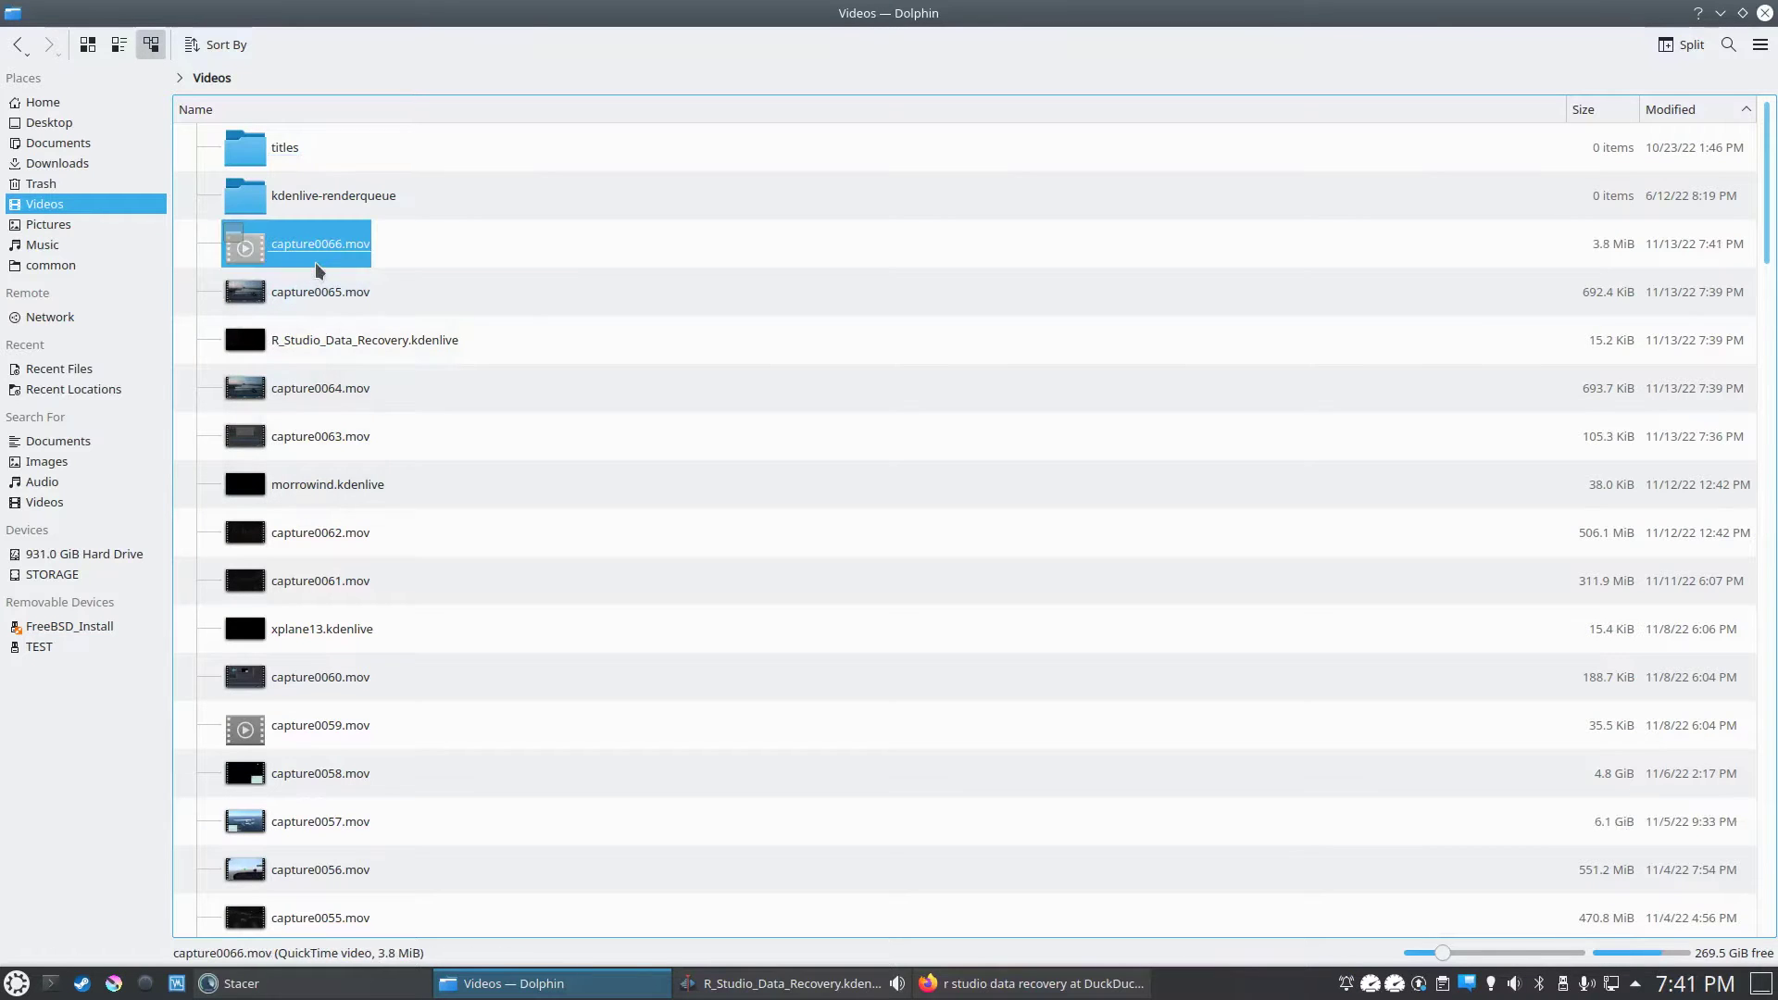
pyautogui.click(52, 645)
pyautogui.hotkey('ctrl', 'v')
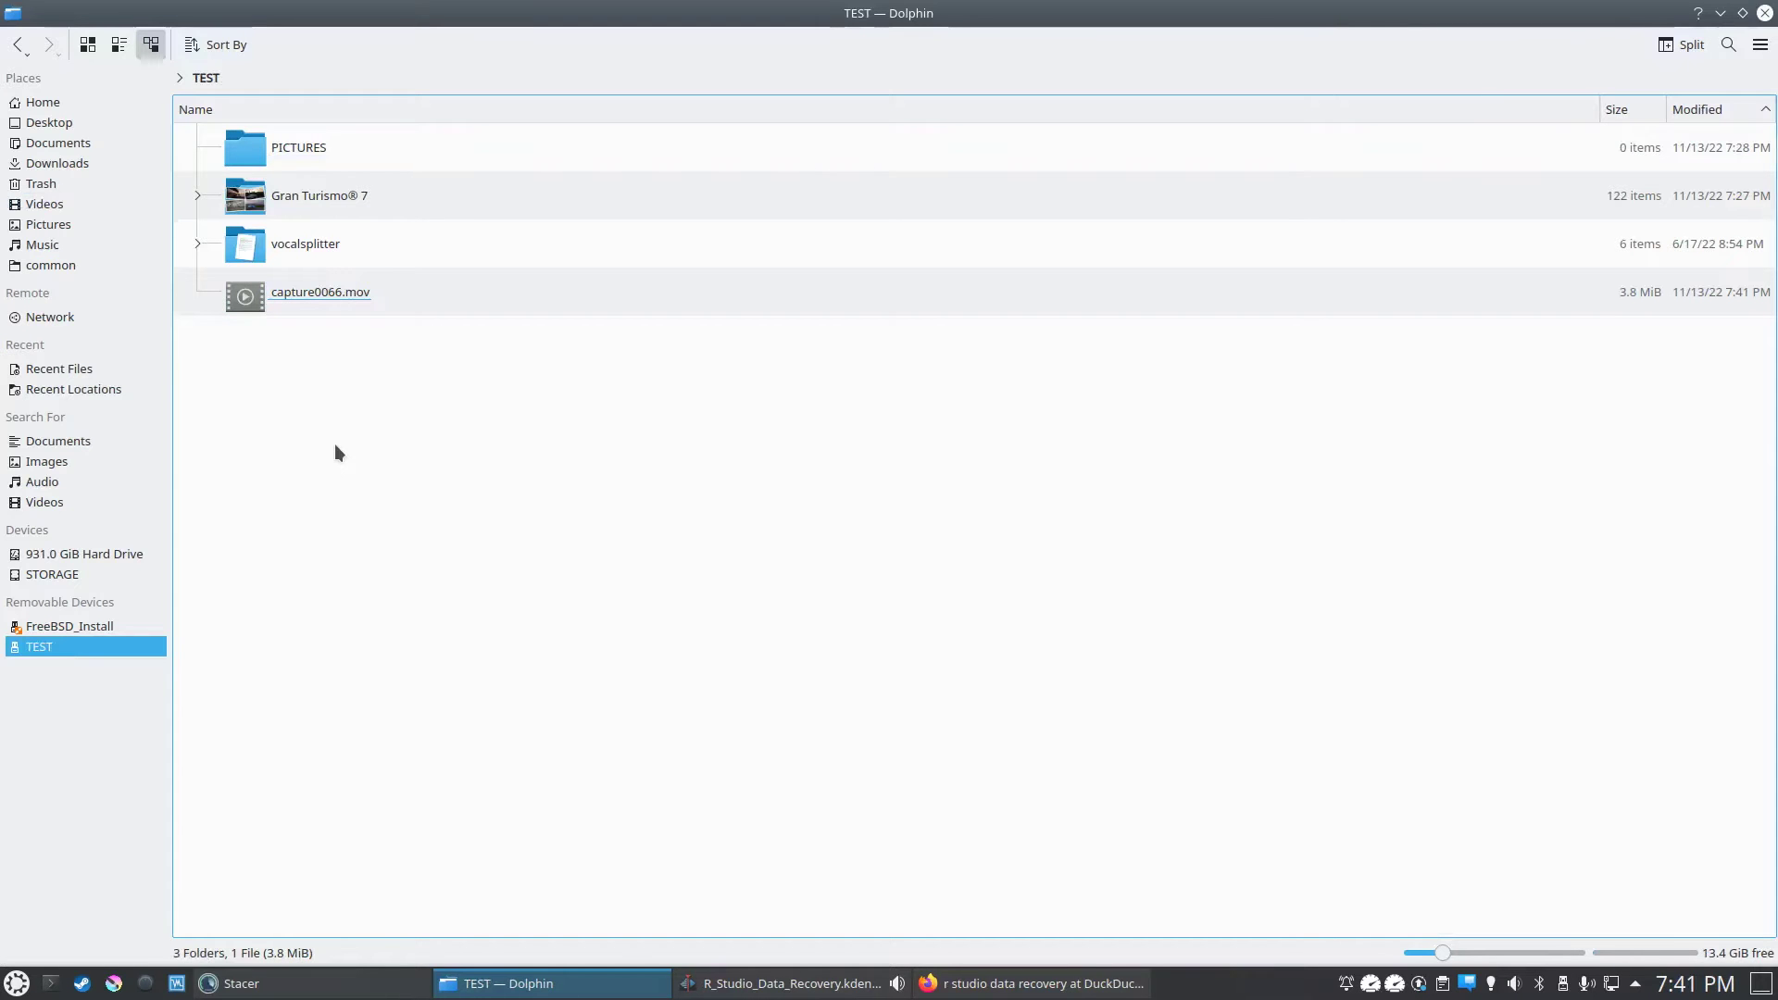
# Step: Select all four items on TEST and permanently delete them with Shift+Delete
pyautogui.moveTo(492, 452); pyautogui.dragTo(263, 148)
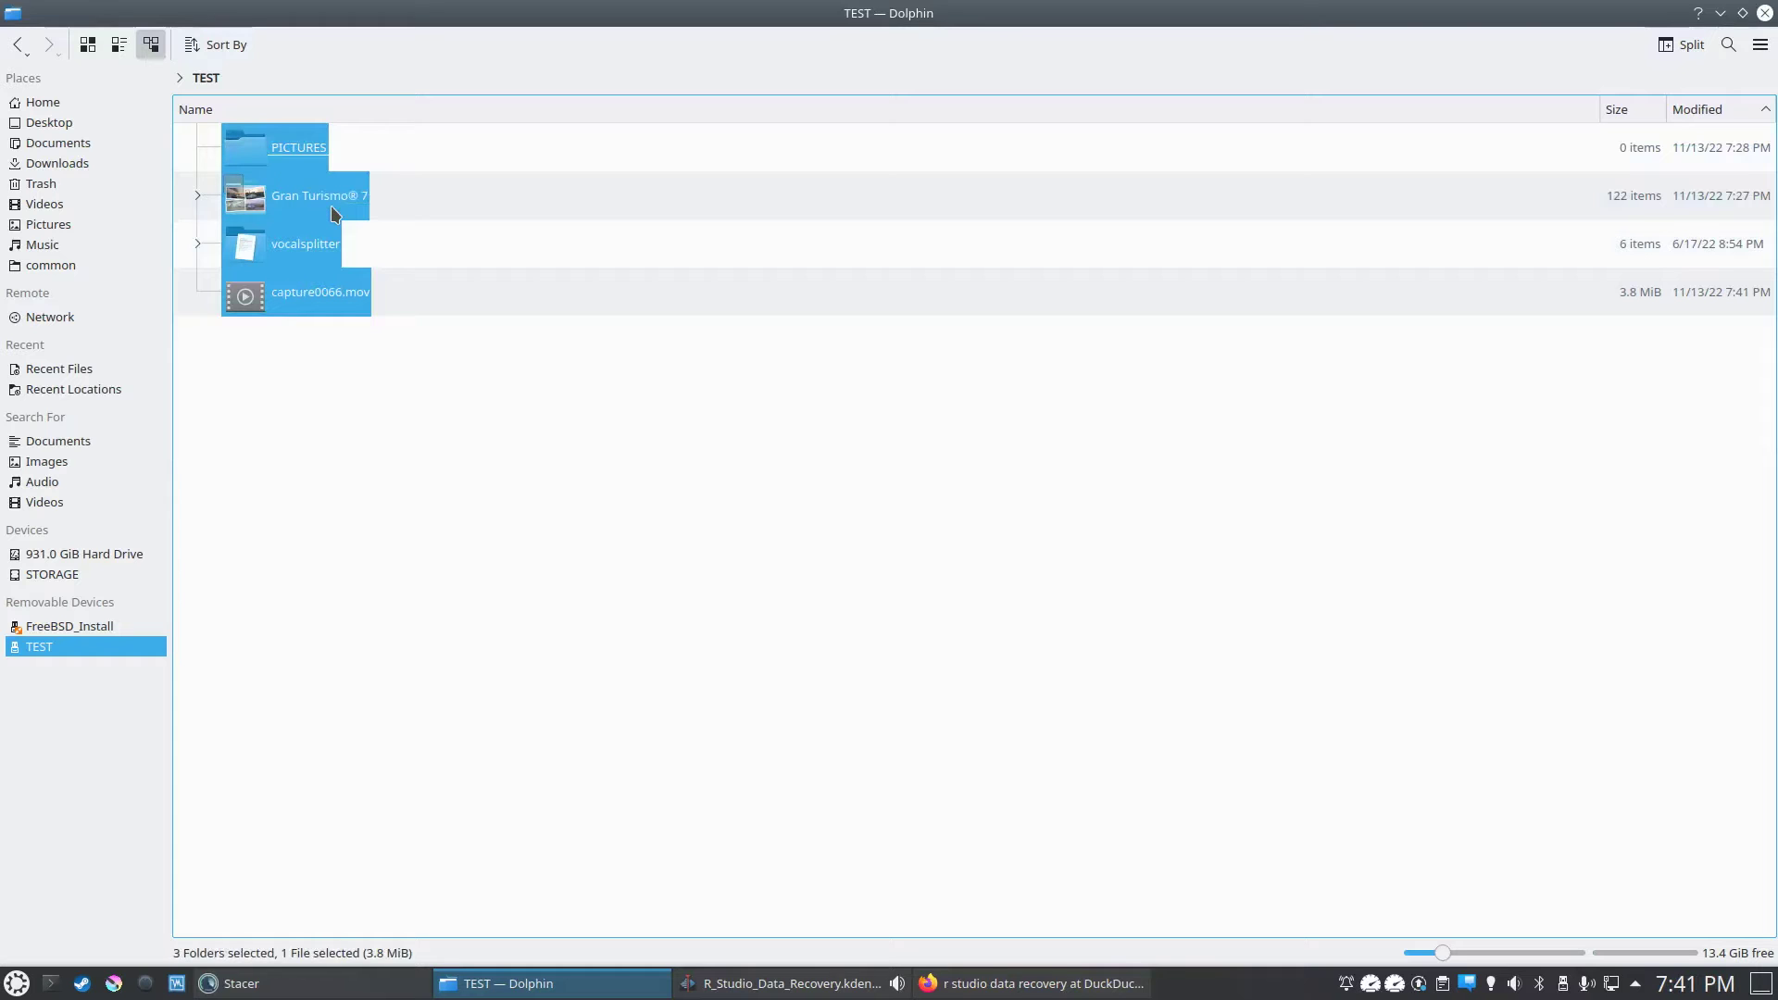
pyautogui.hotkey('shift', 'Delete')
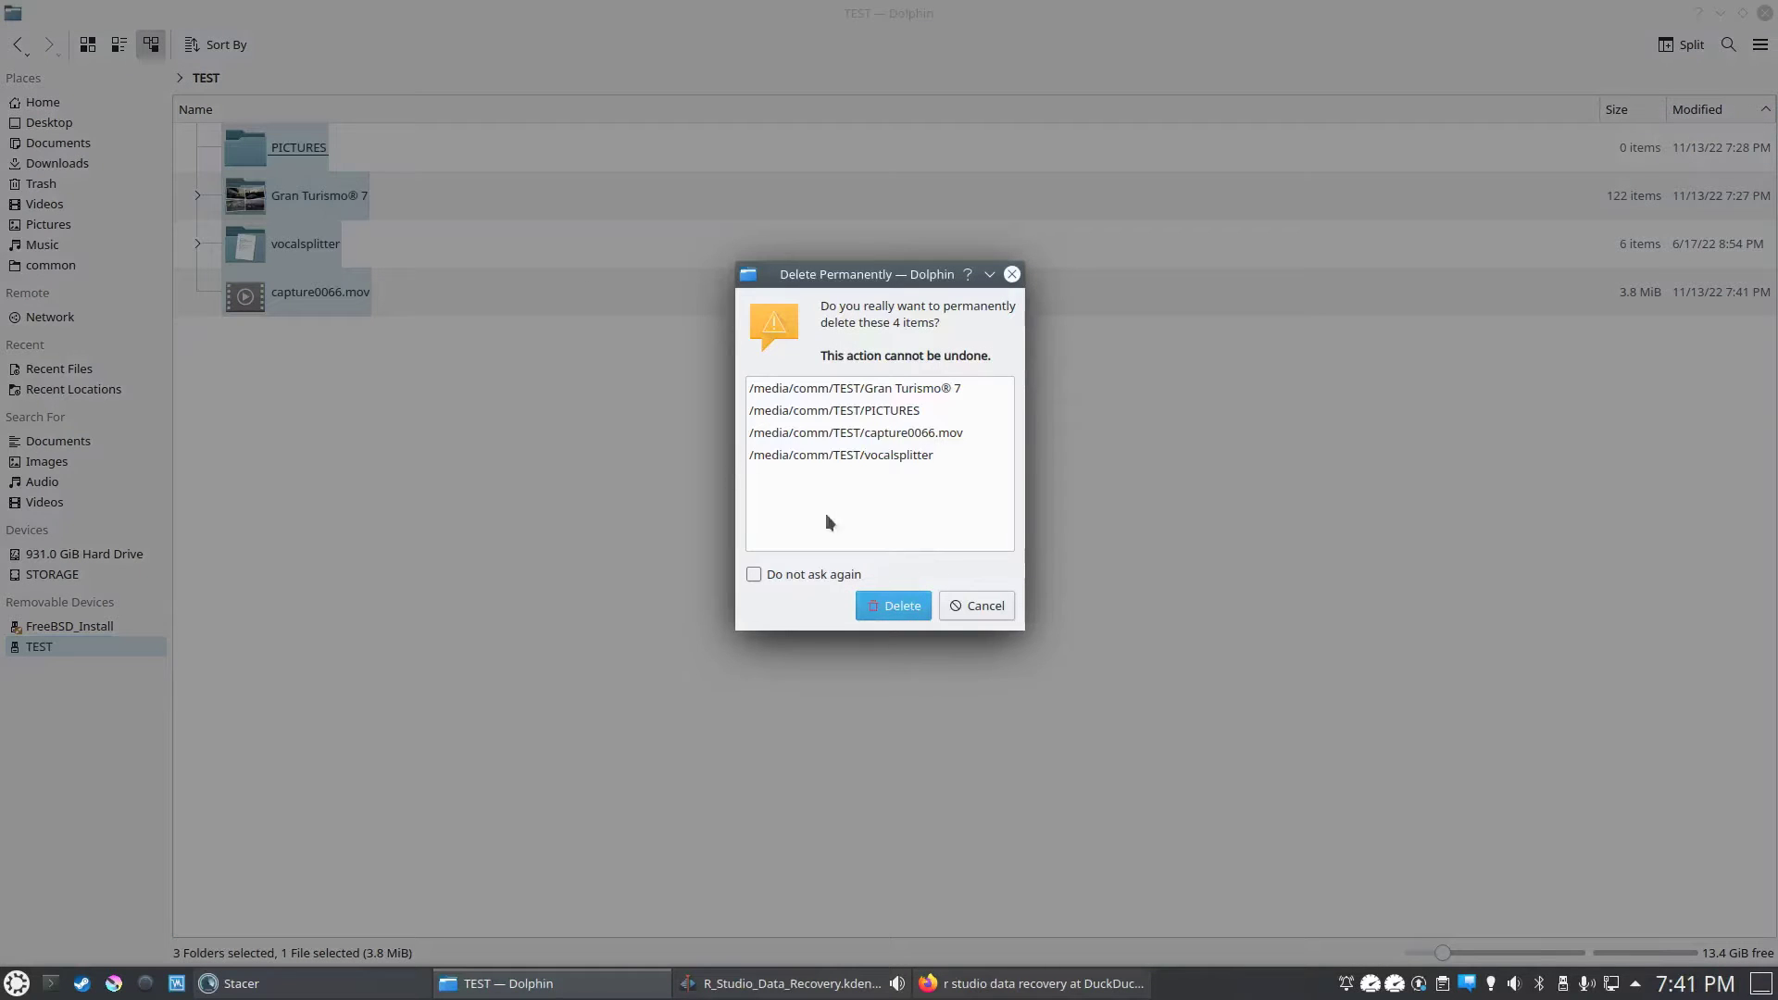
pyautogui.click(900, 607)
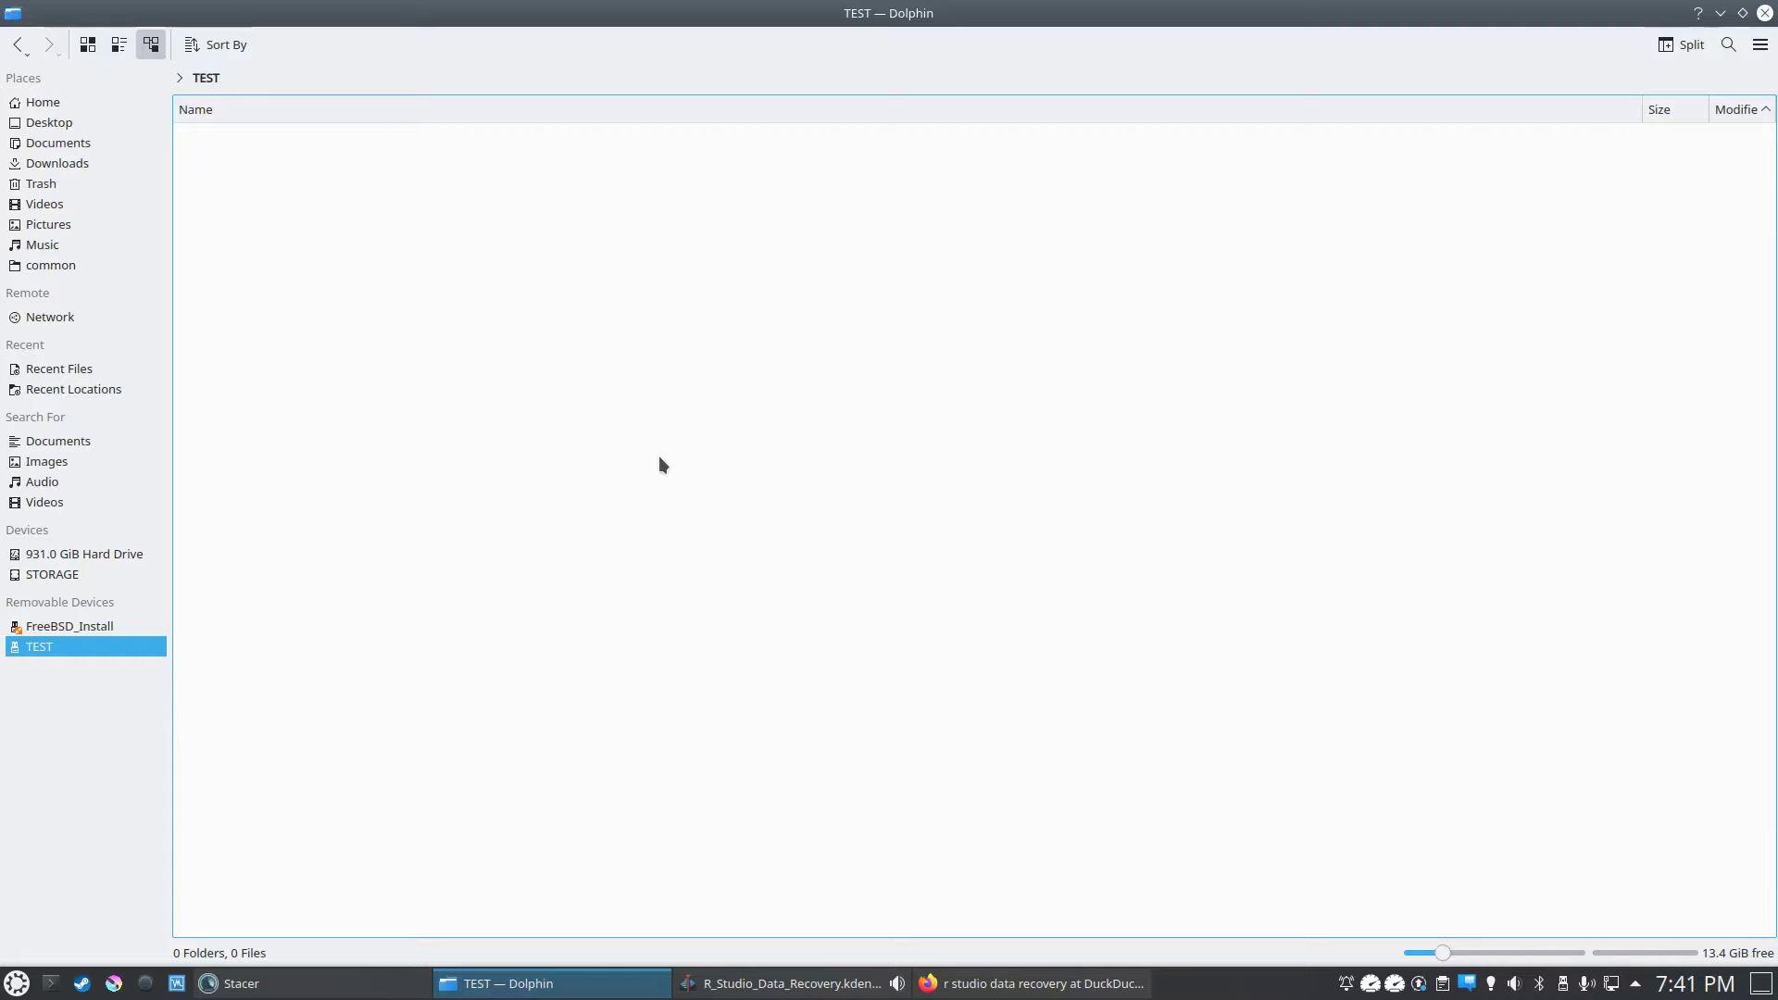
# Step: Close Dolphin and launch R-Studio from the launcher, authorizing with the admin password
pyautogui.click(1765, 13)
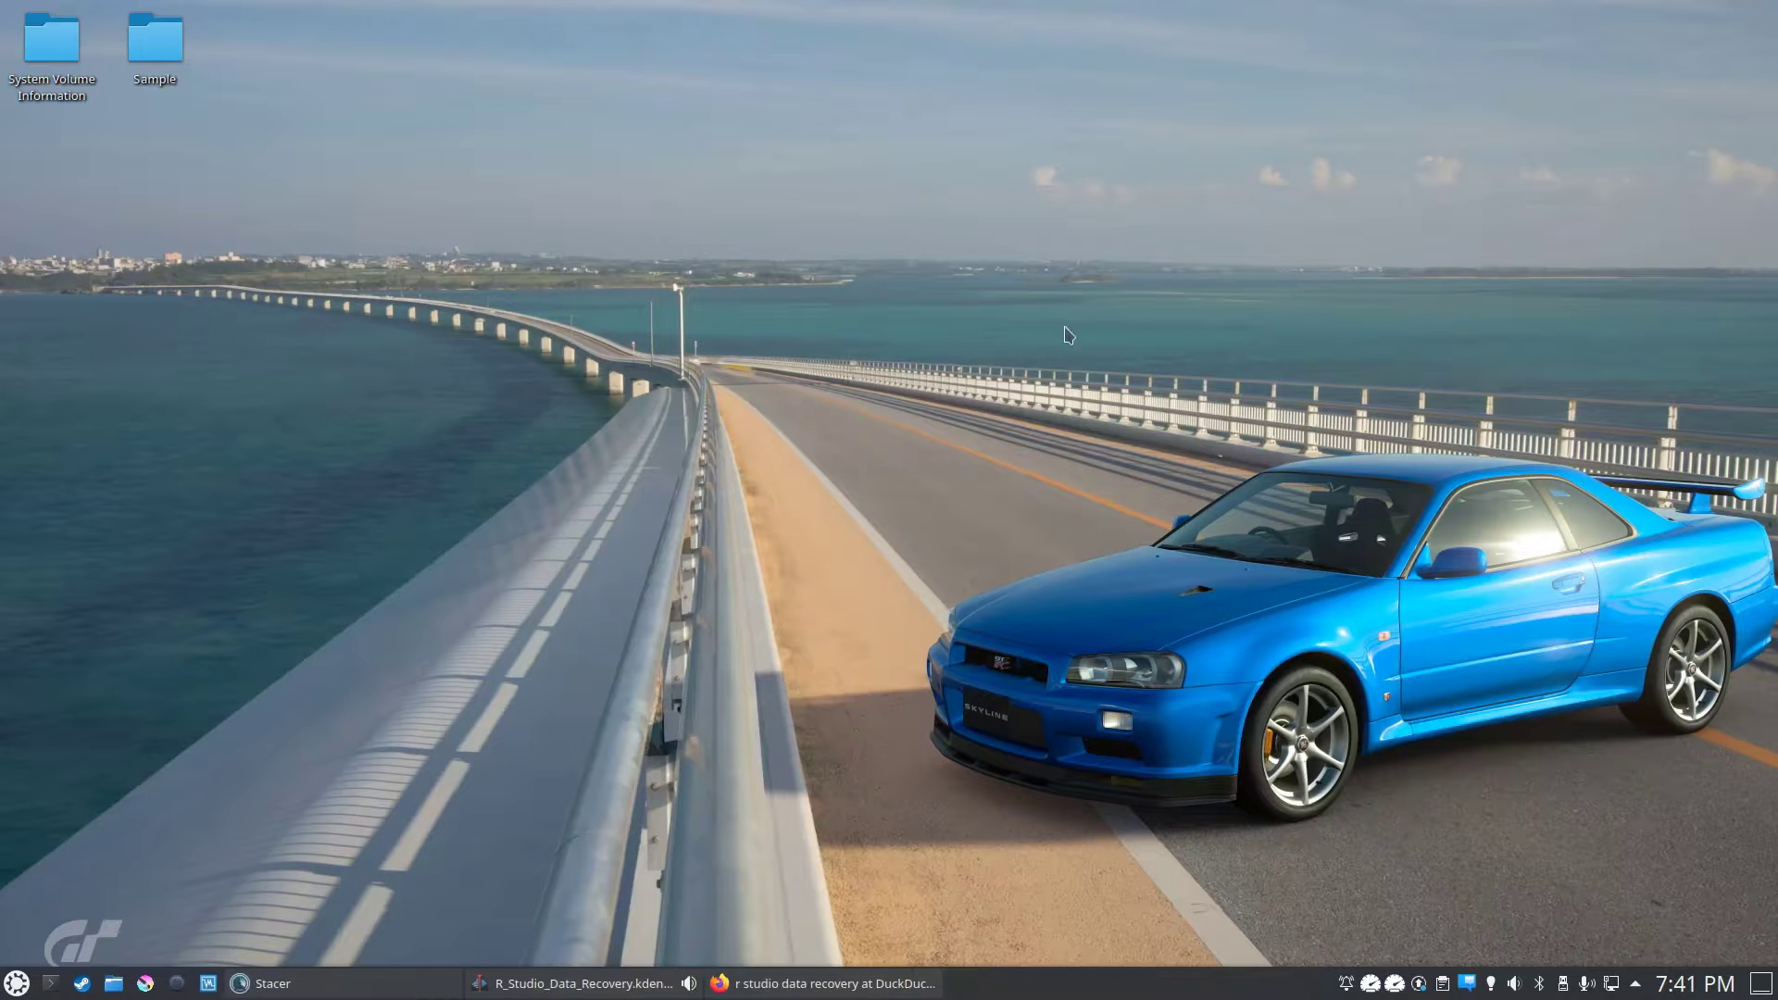
pyautogui.click(17, 983)
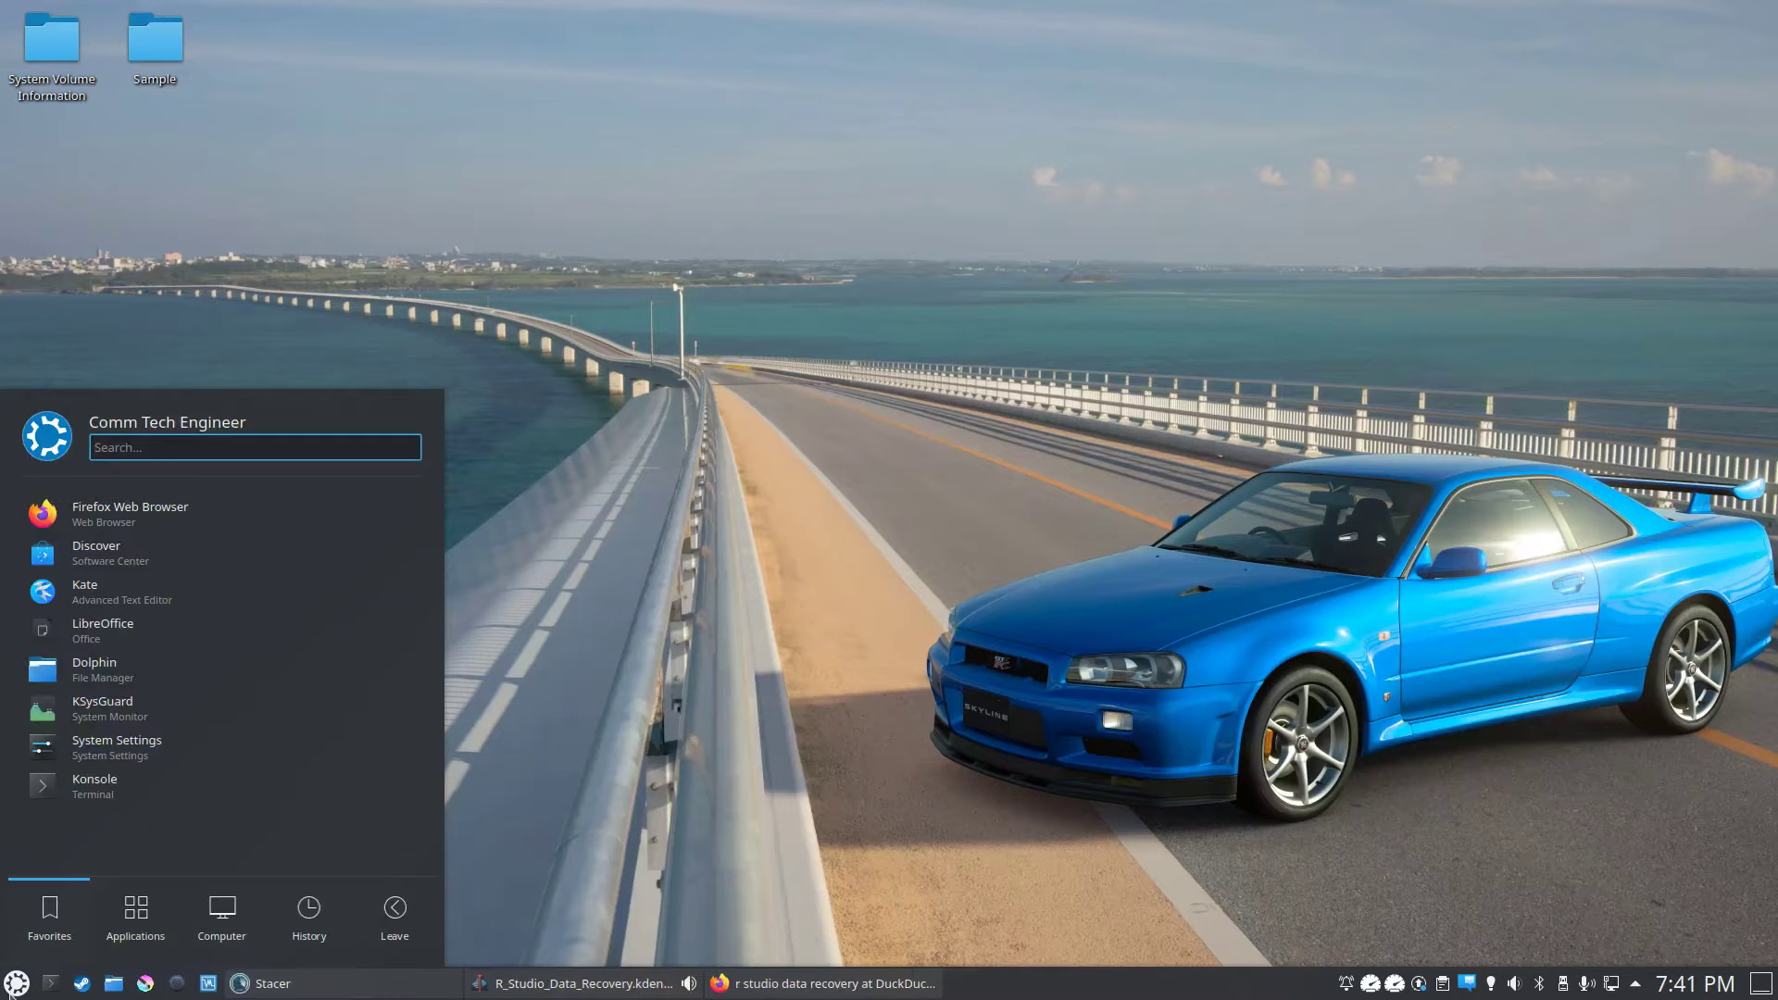
pyautogui.write('r')
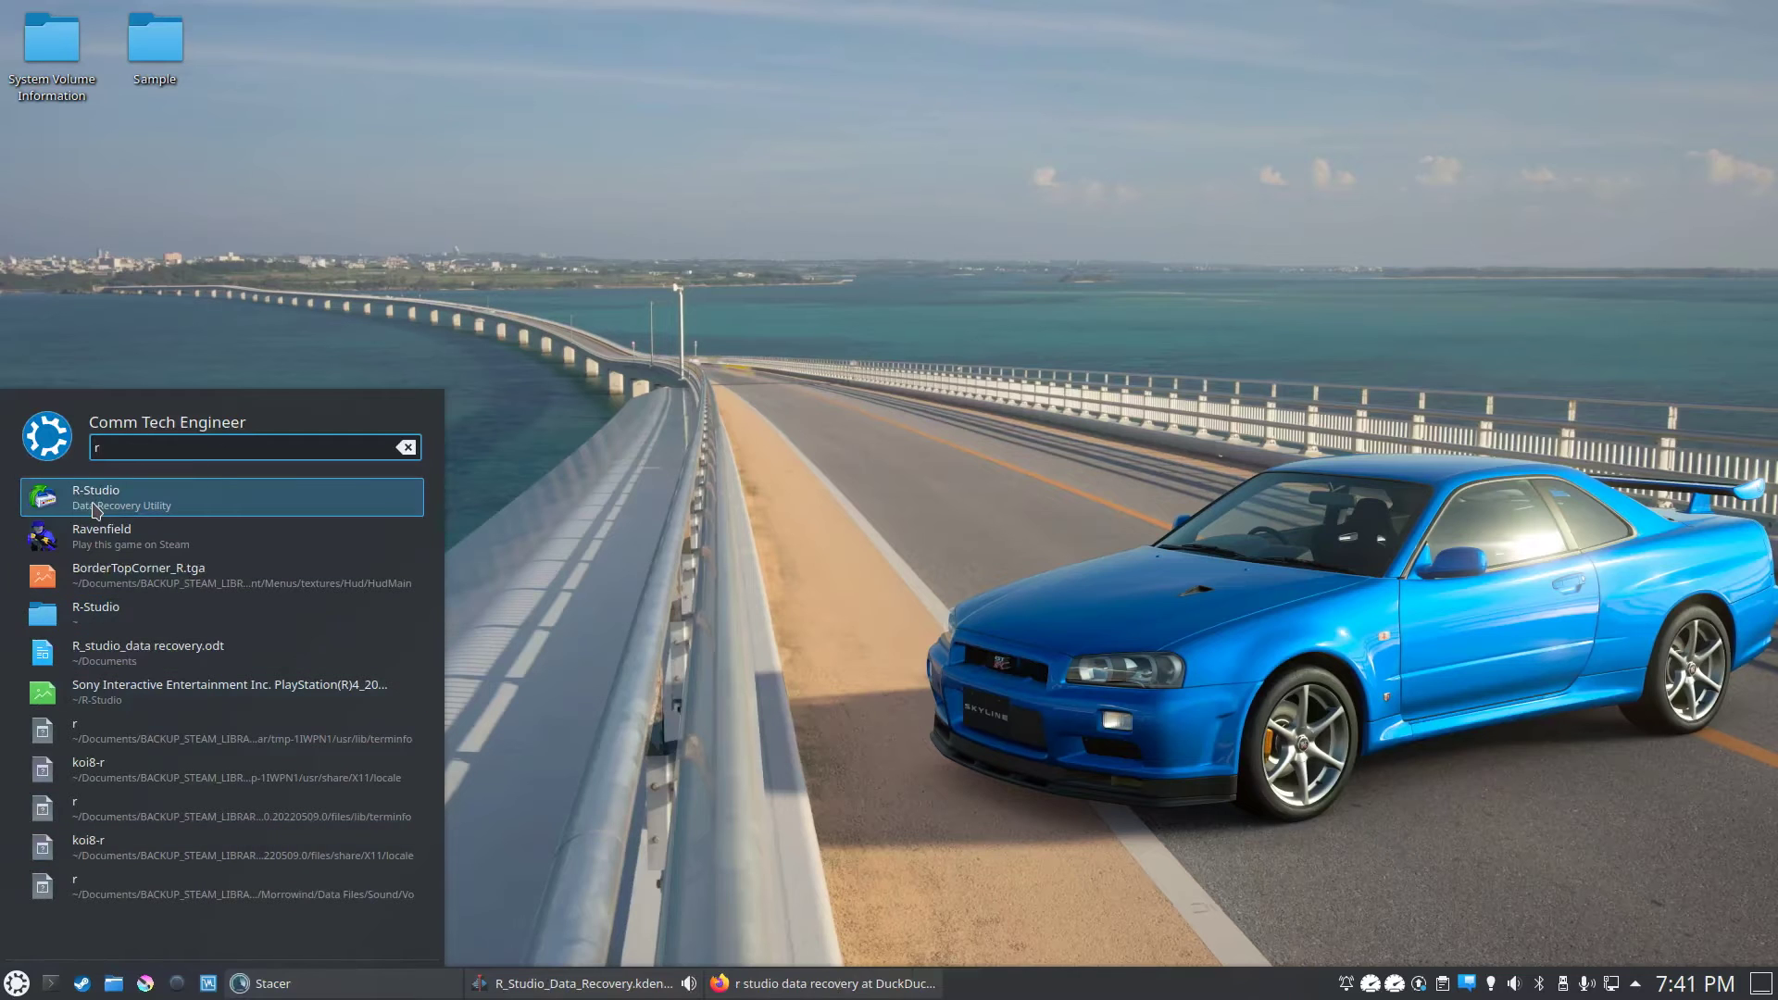
pyautogui.click(97, 500)
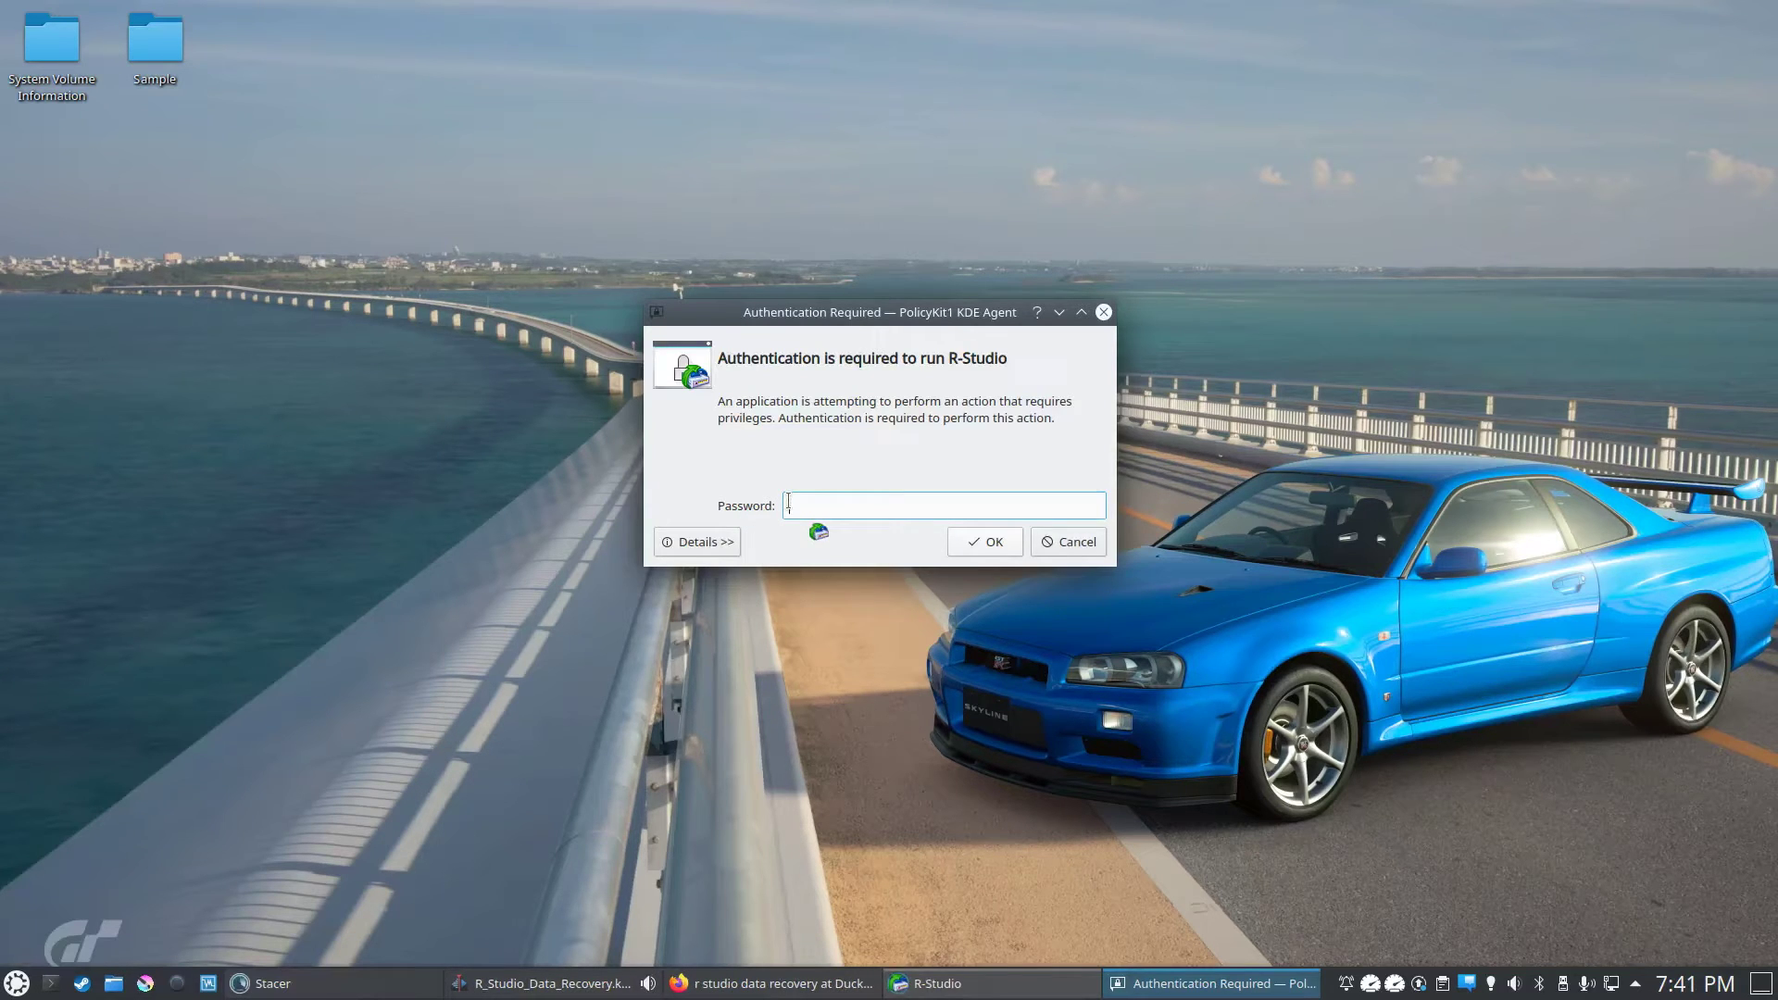
pyautogui.write('●●●●●●●●●●●')
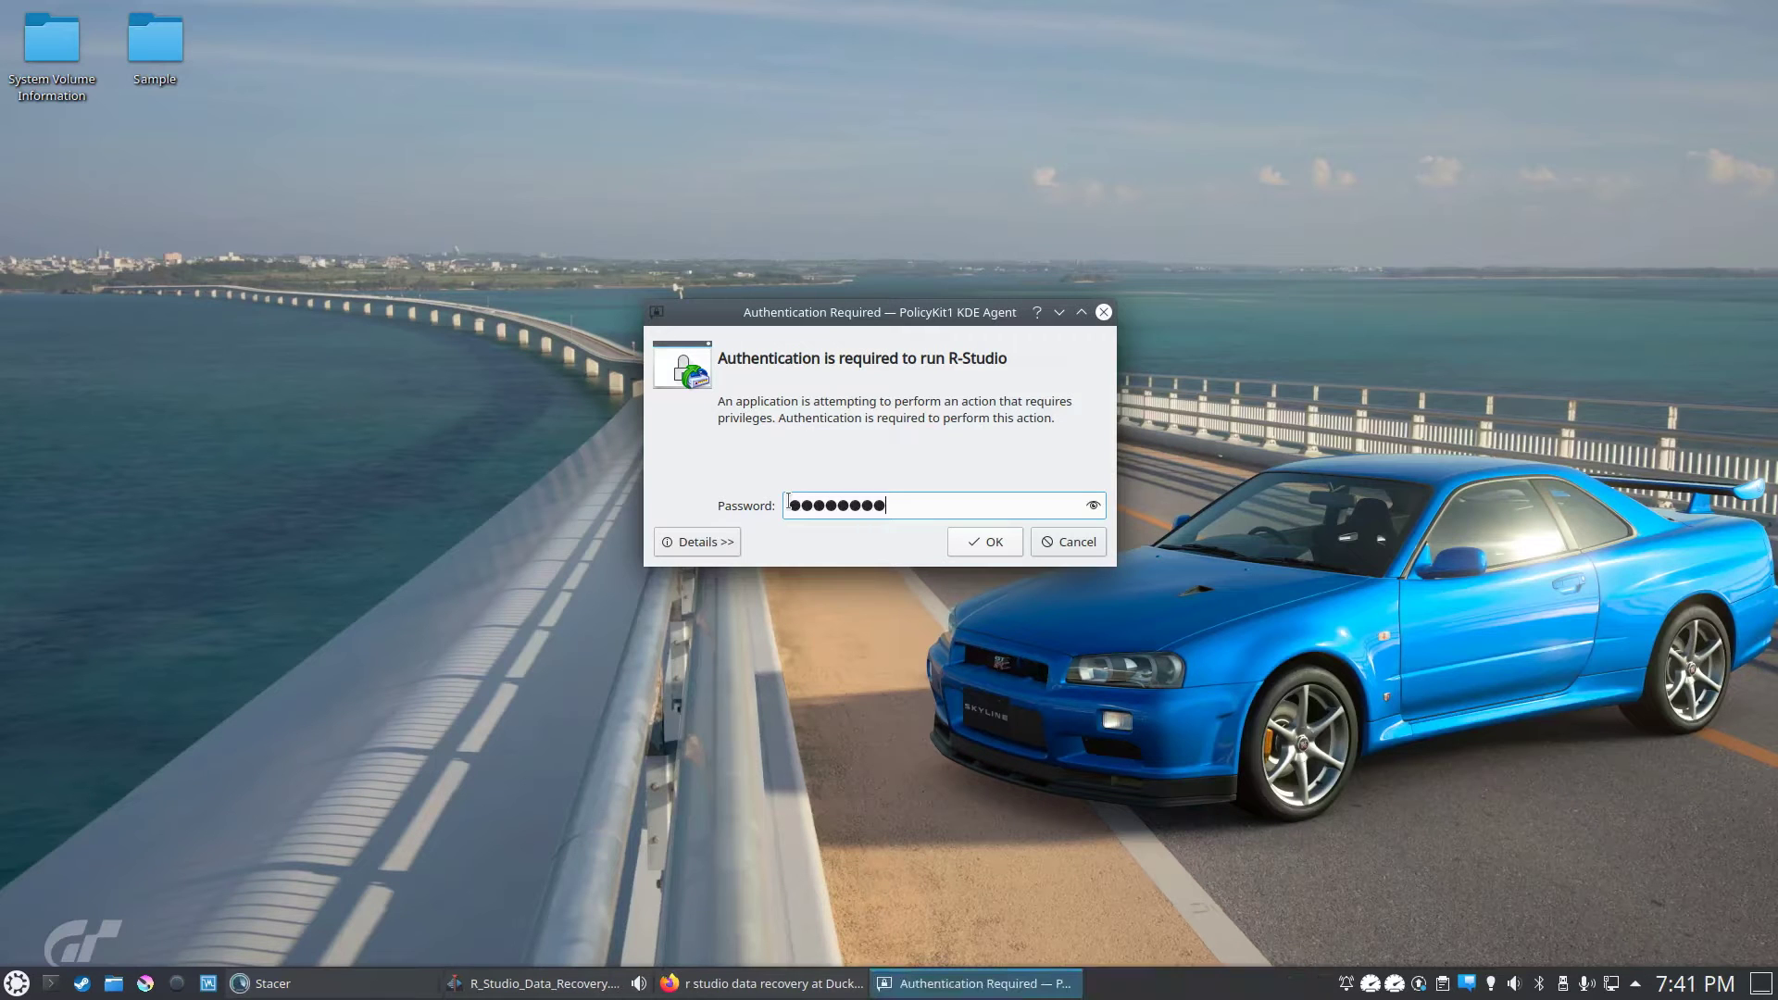
pyautogui.write('●●●●●●')
pyautogui.press('Return')
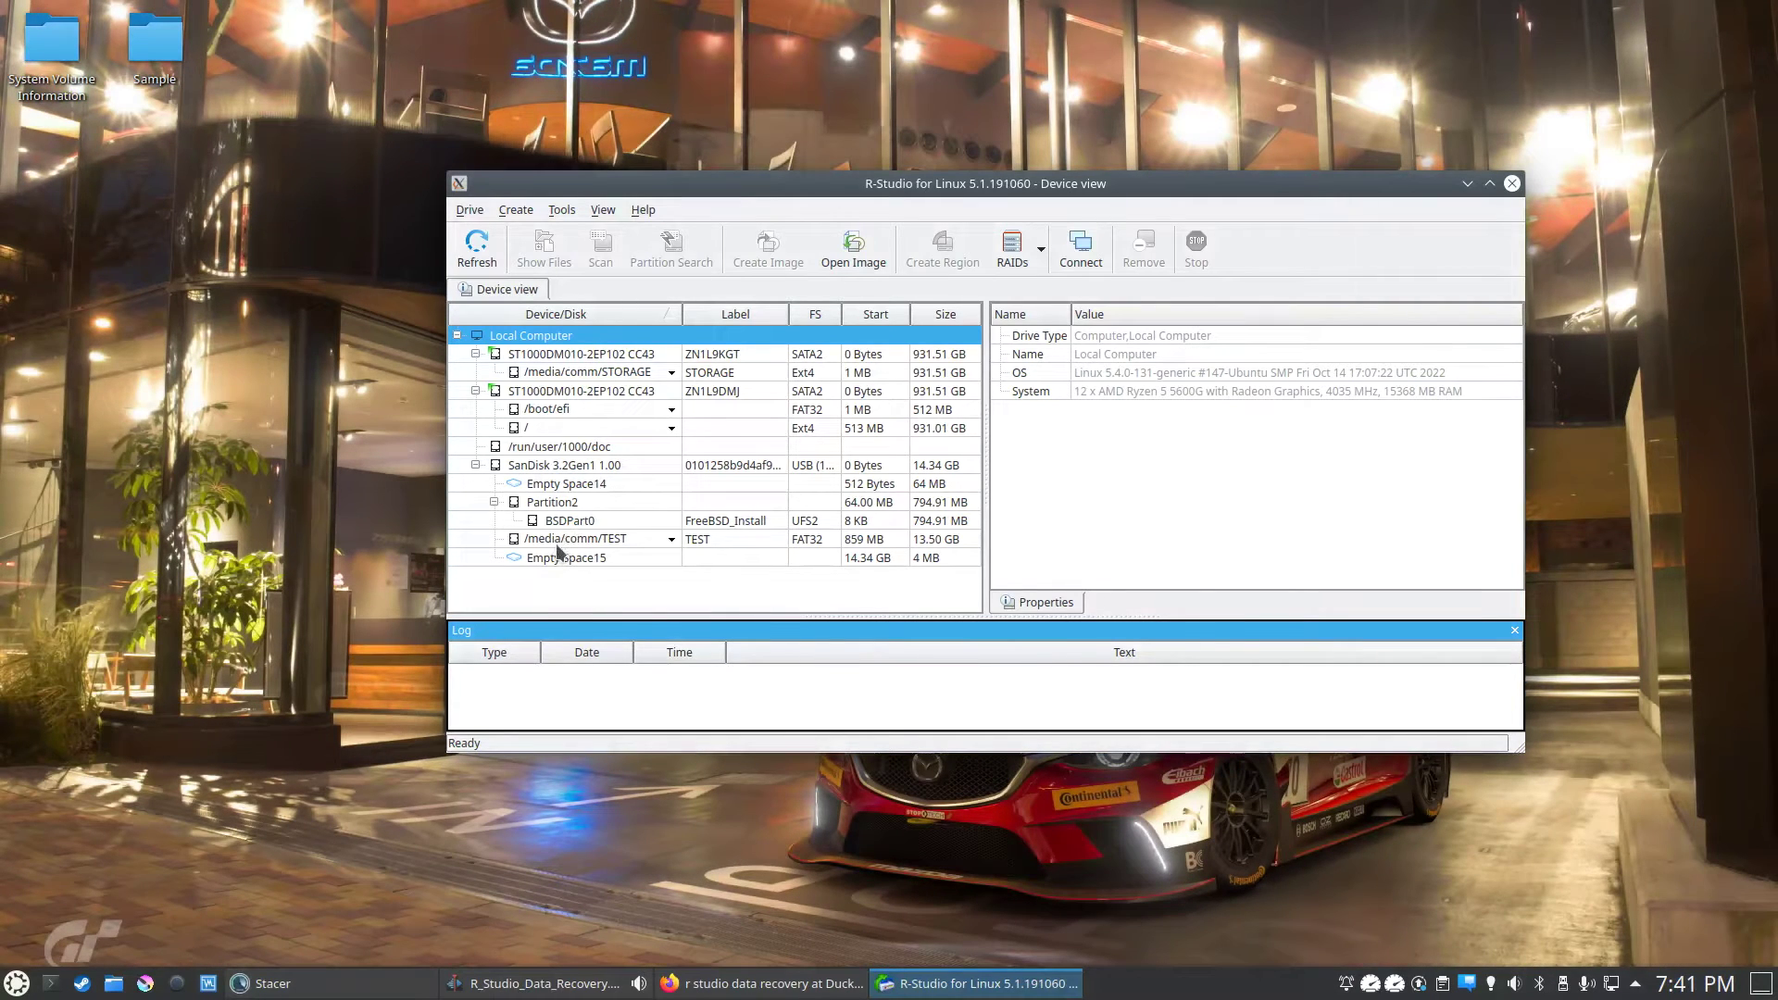
# Step: Select the /media/comm/TEST partition and open its Scan settings
pyautogui.click(565, 546)
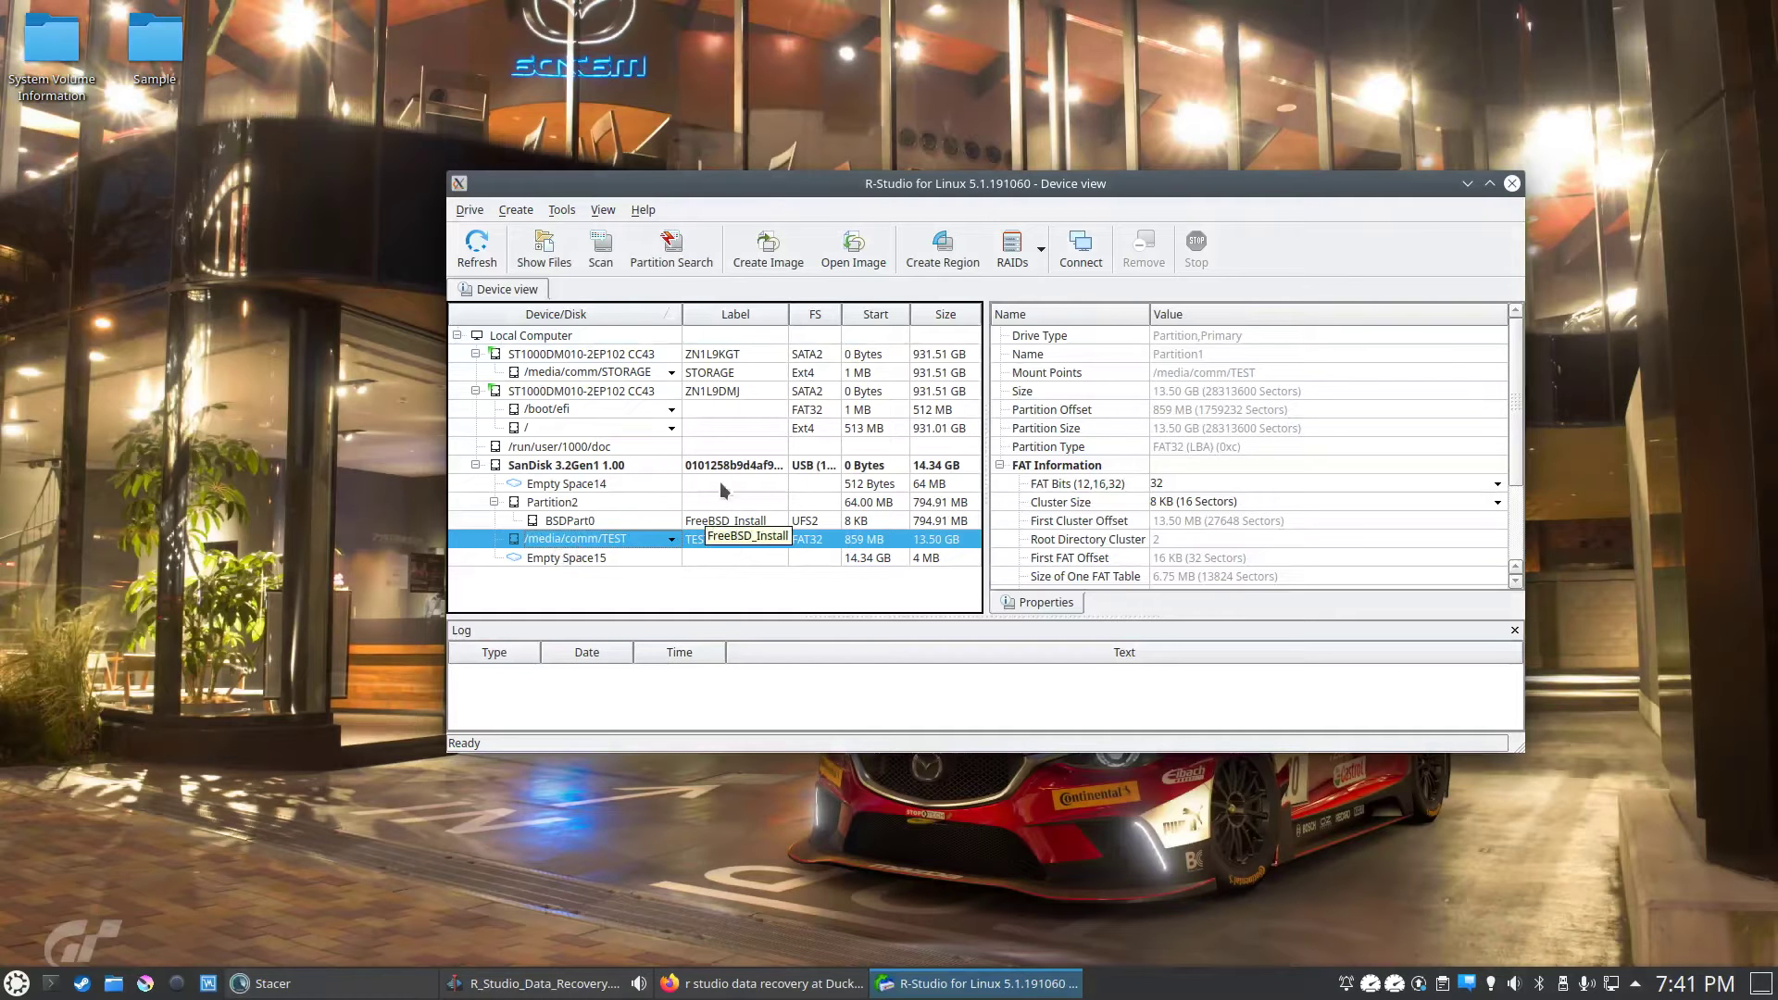
pyautogui.click(596, 268)
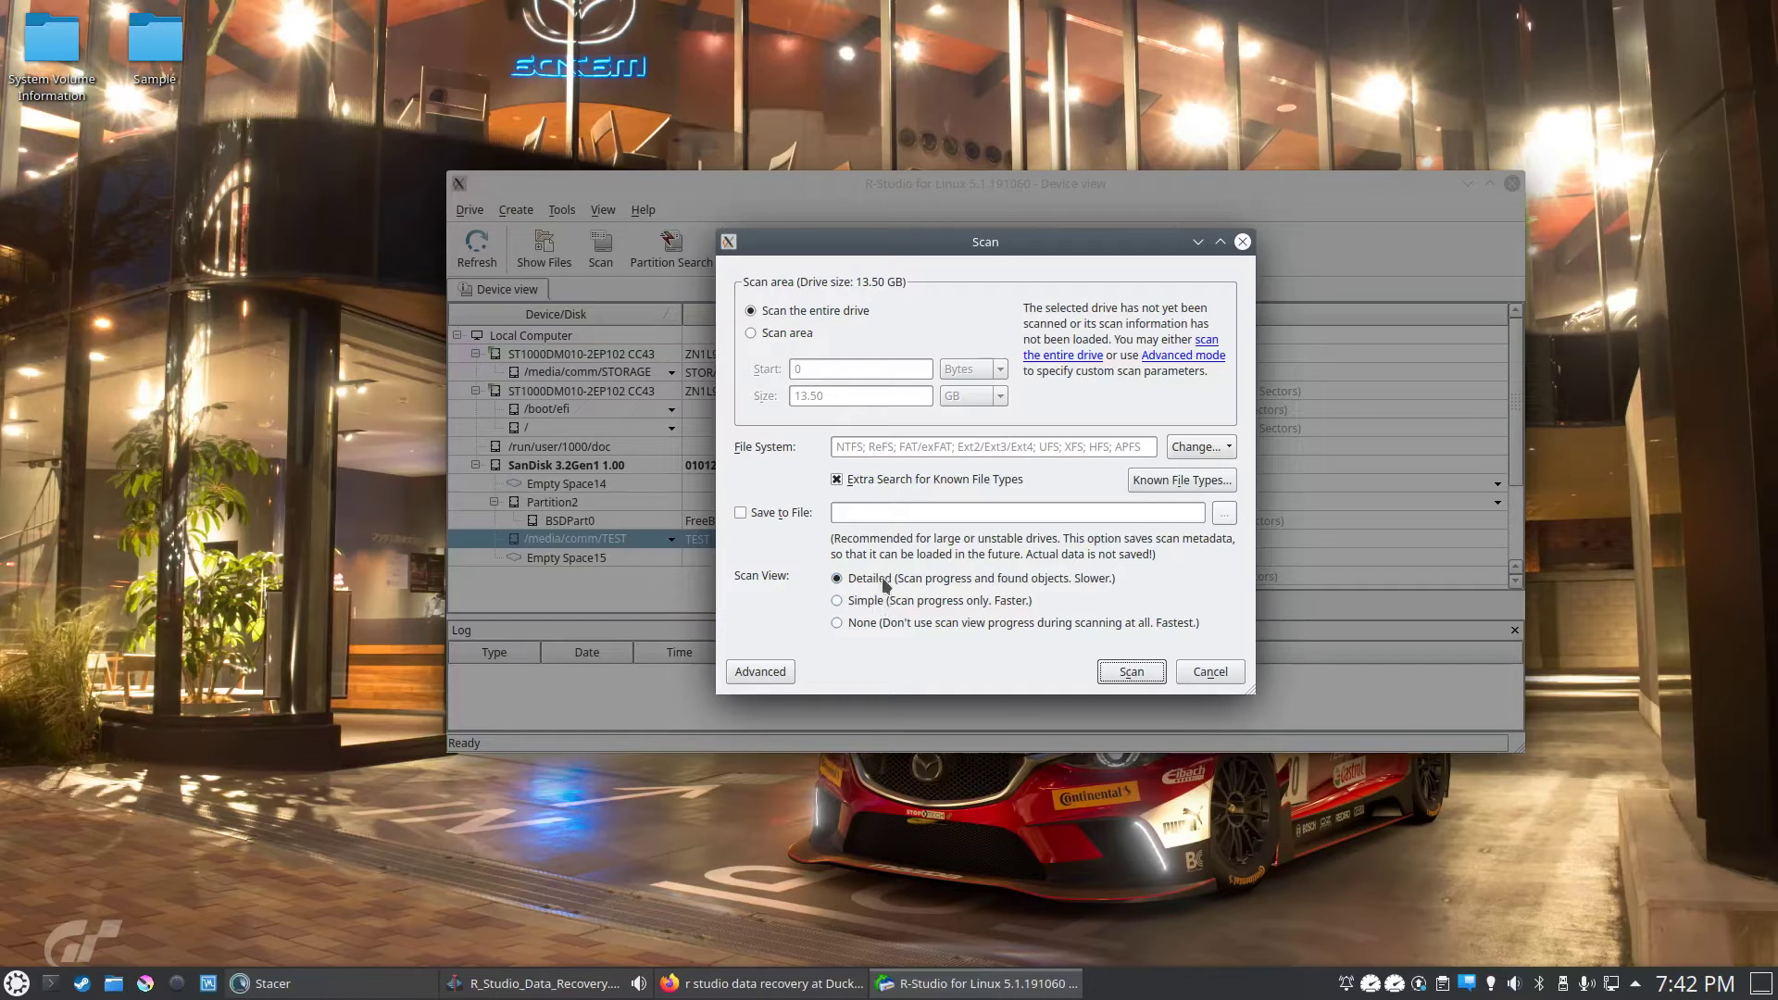
# Step: Start the full scan of the 13.50 GB TEST partition and let it finish
pyautogui.click(1130, 673)
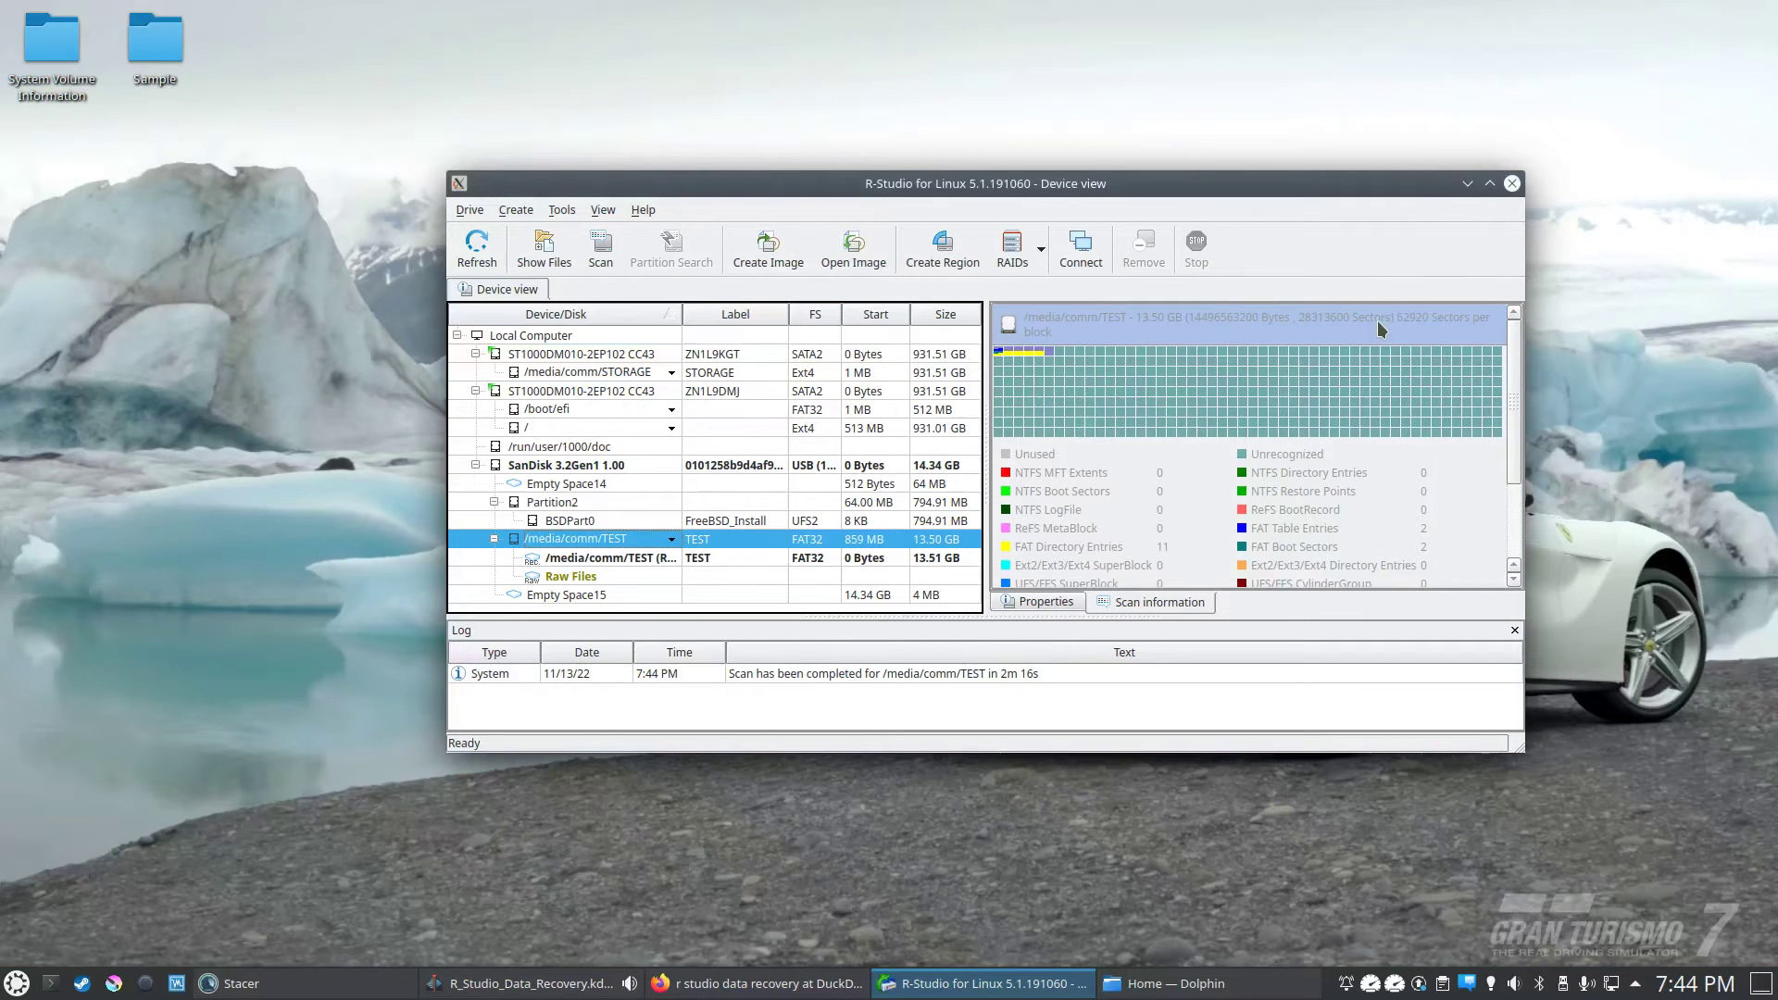
# Step: Maximize R-Studio and select Raw Files under the recognized TEST partition to see its properties
pyautogui.click(1490, 184)
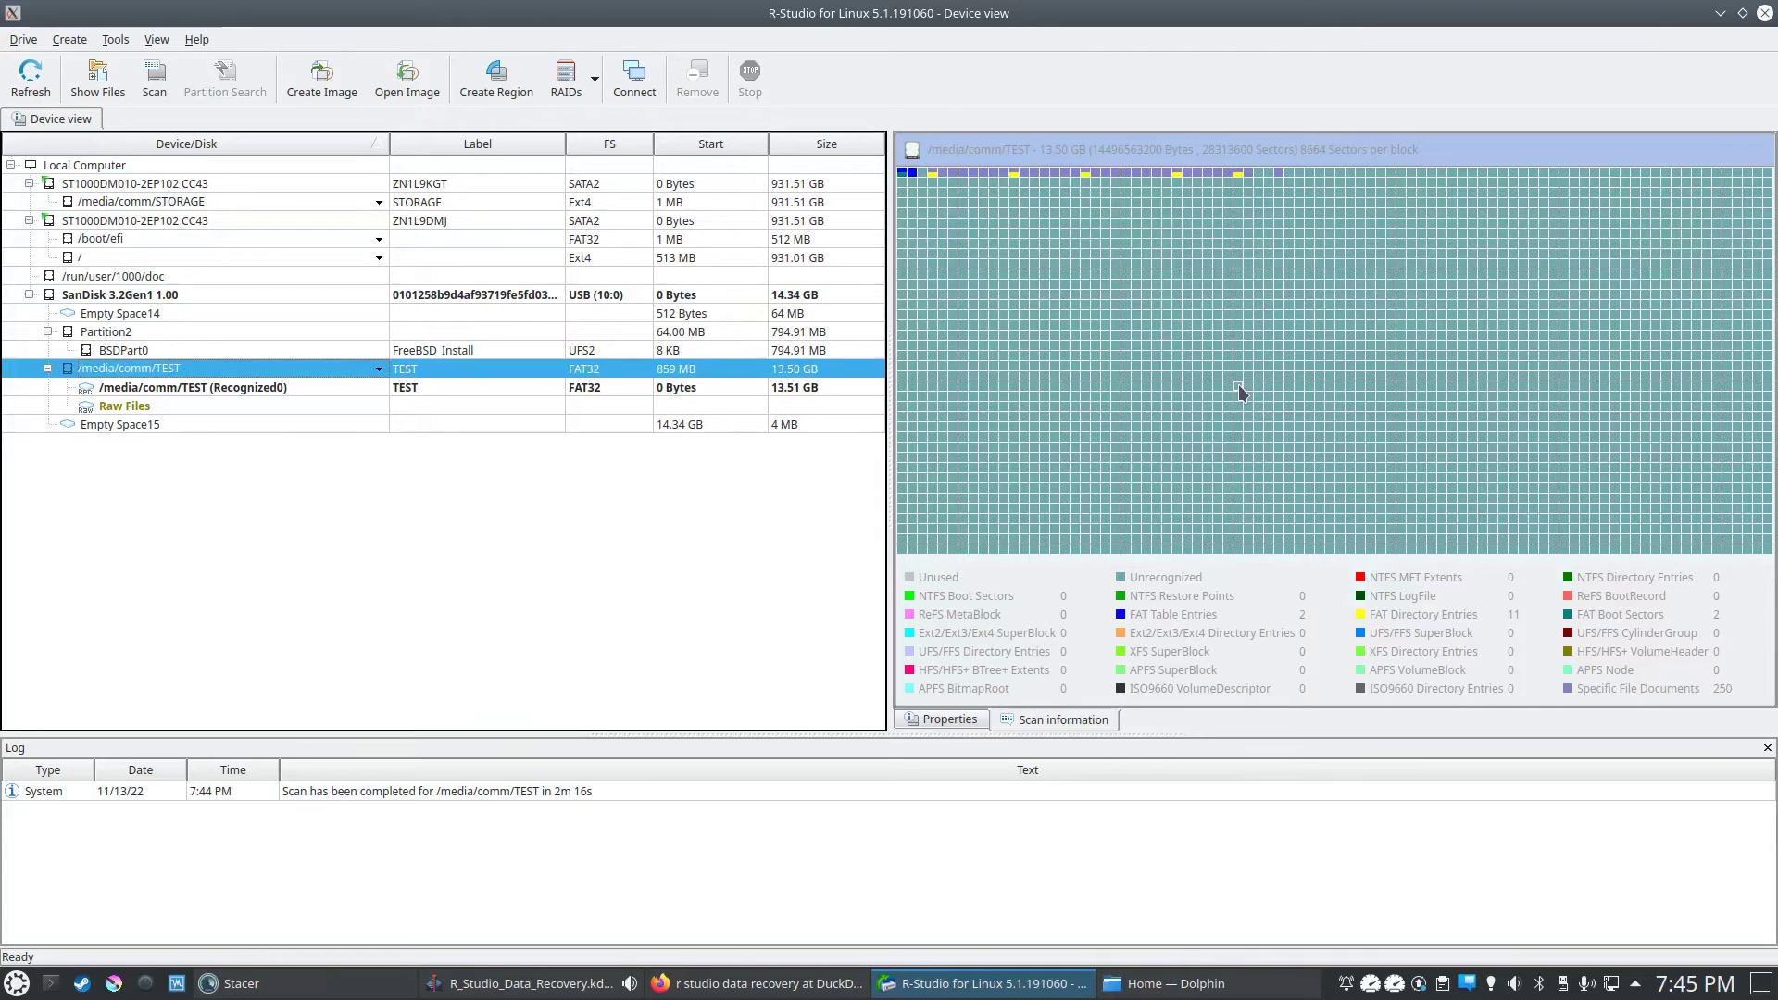
pyautogui.click(127, 408)
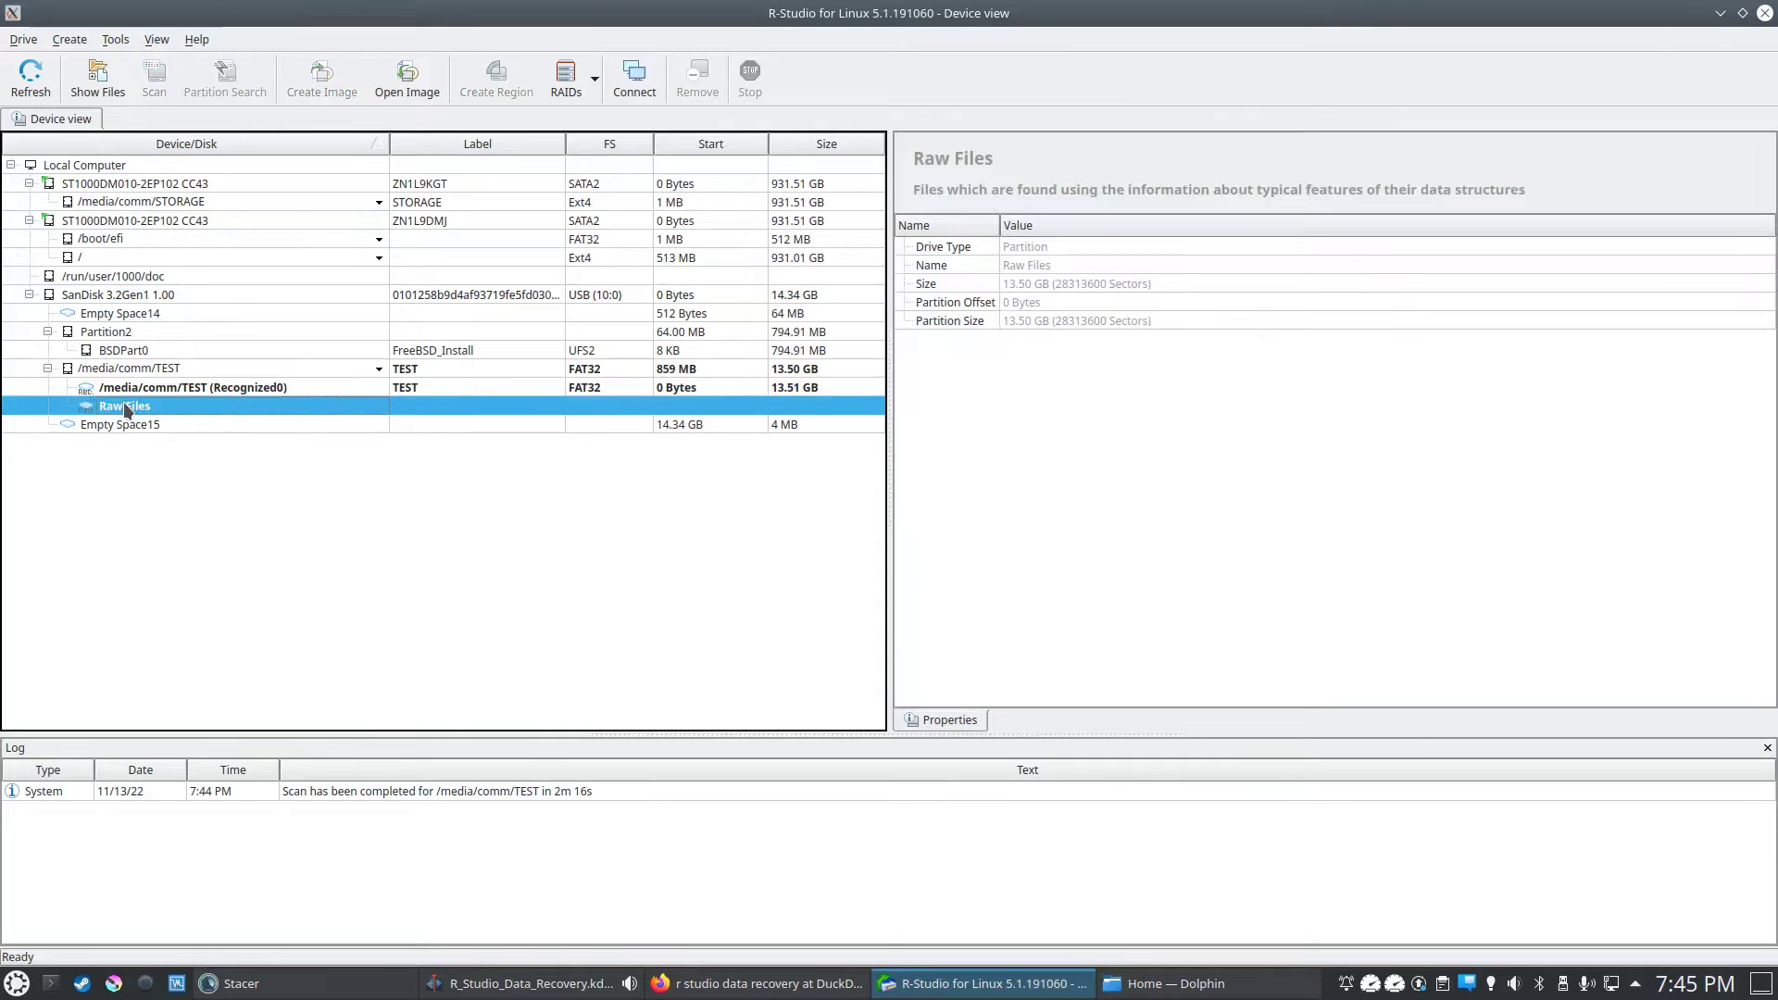
# Step: Show the Raw Files as a file tree and browse Graphics, Picture > JPEG Image, widening the Name column
pyautogui.click(100, 84)
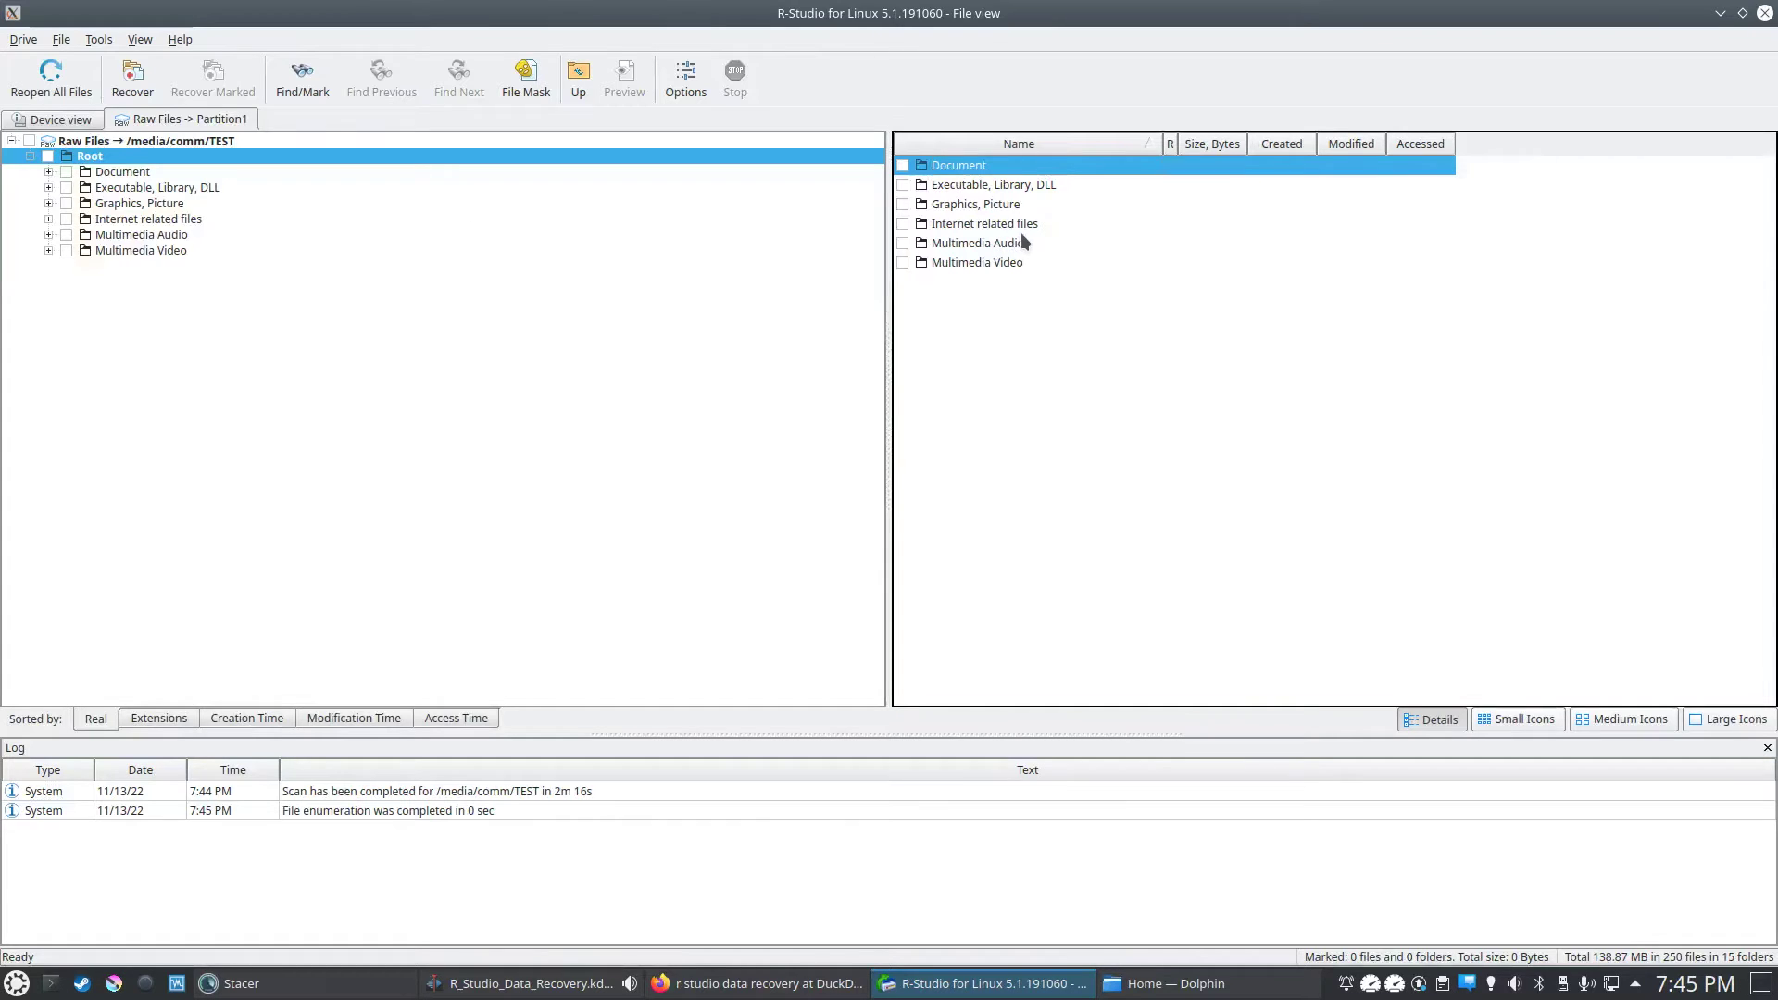
pyautogui.click(948, 210)
pyautogui.click(921, 225)
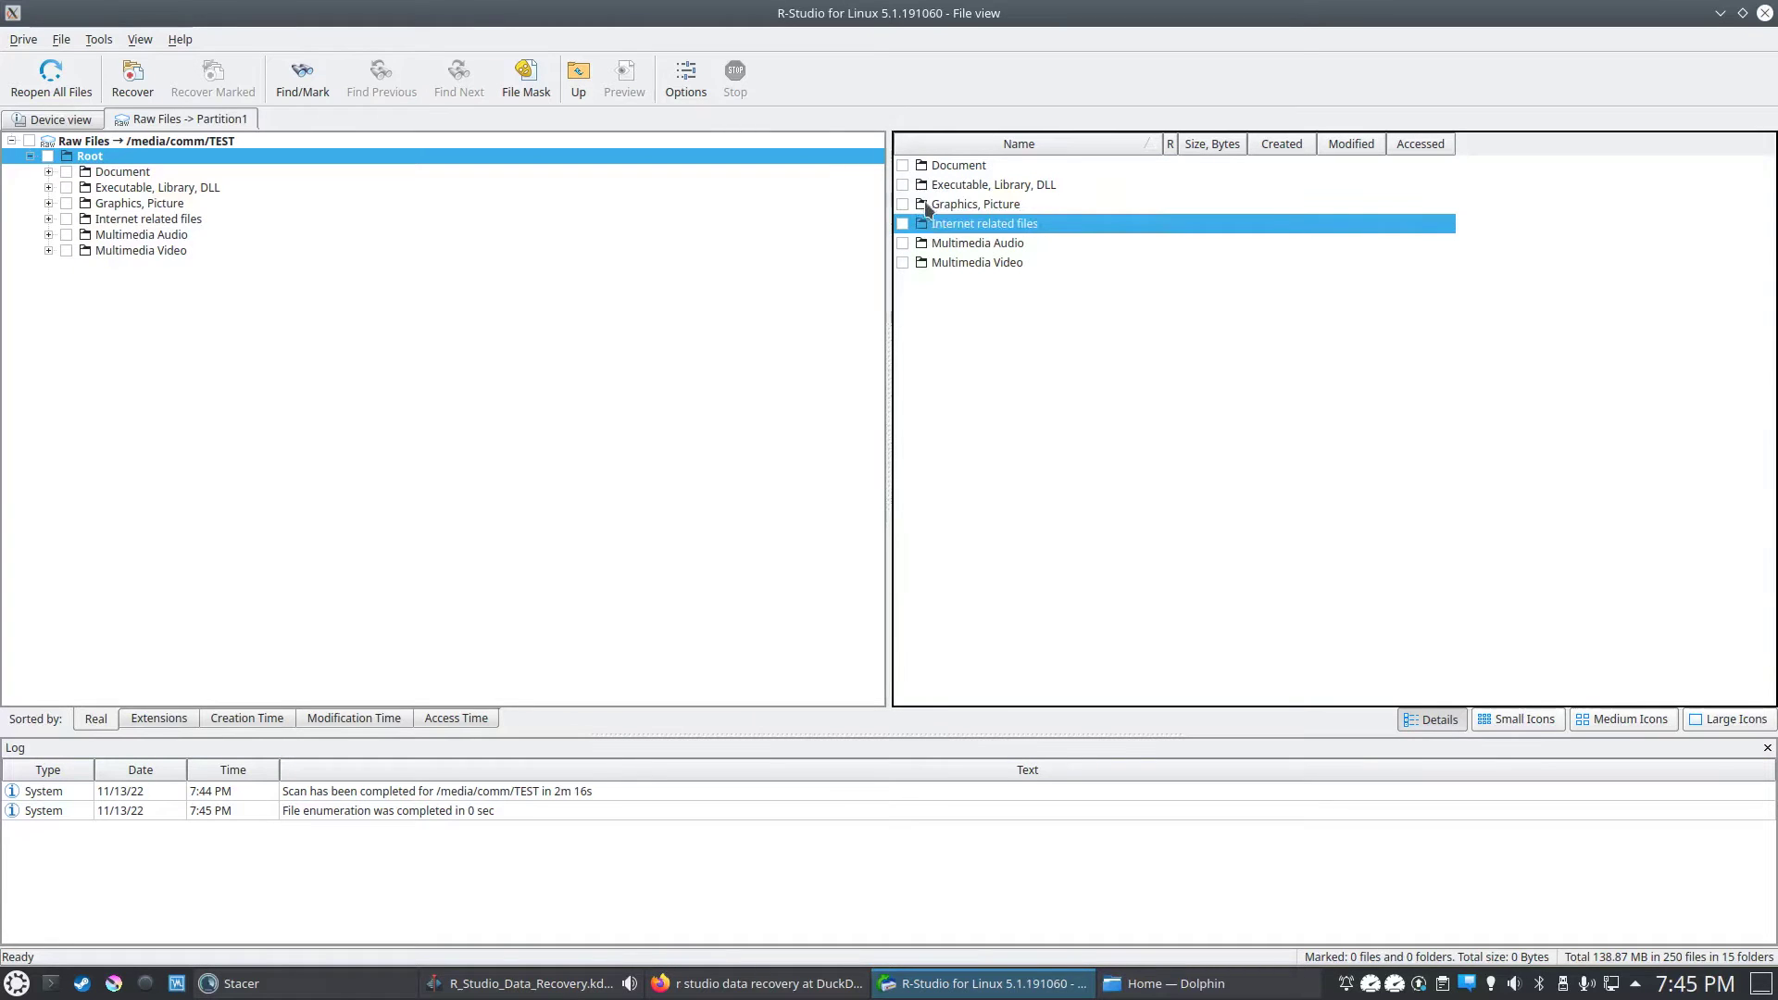
pyautogui.doubleClick(960, 206)
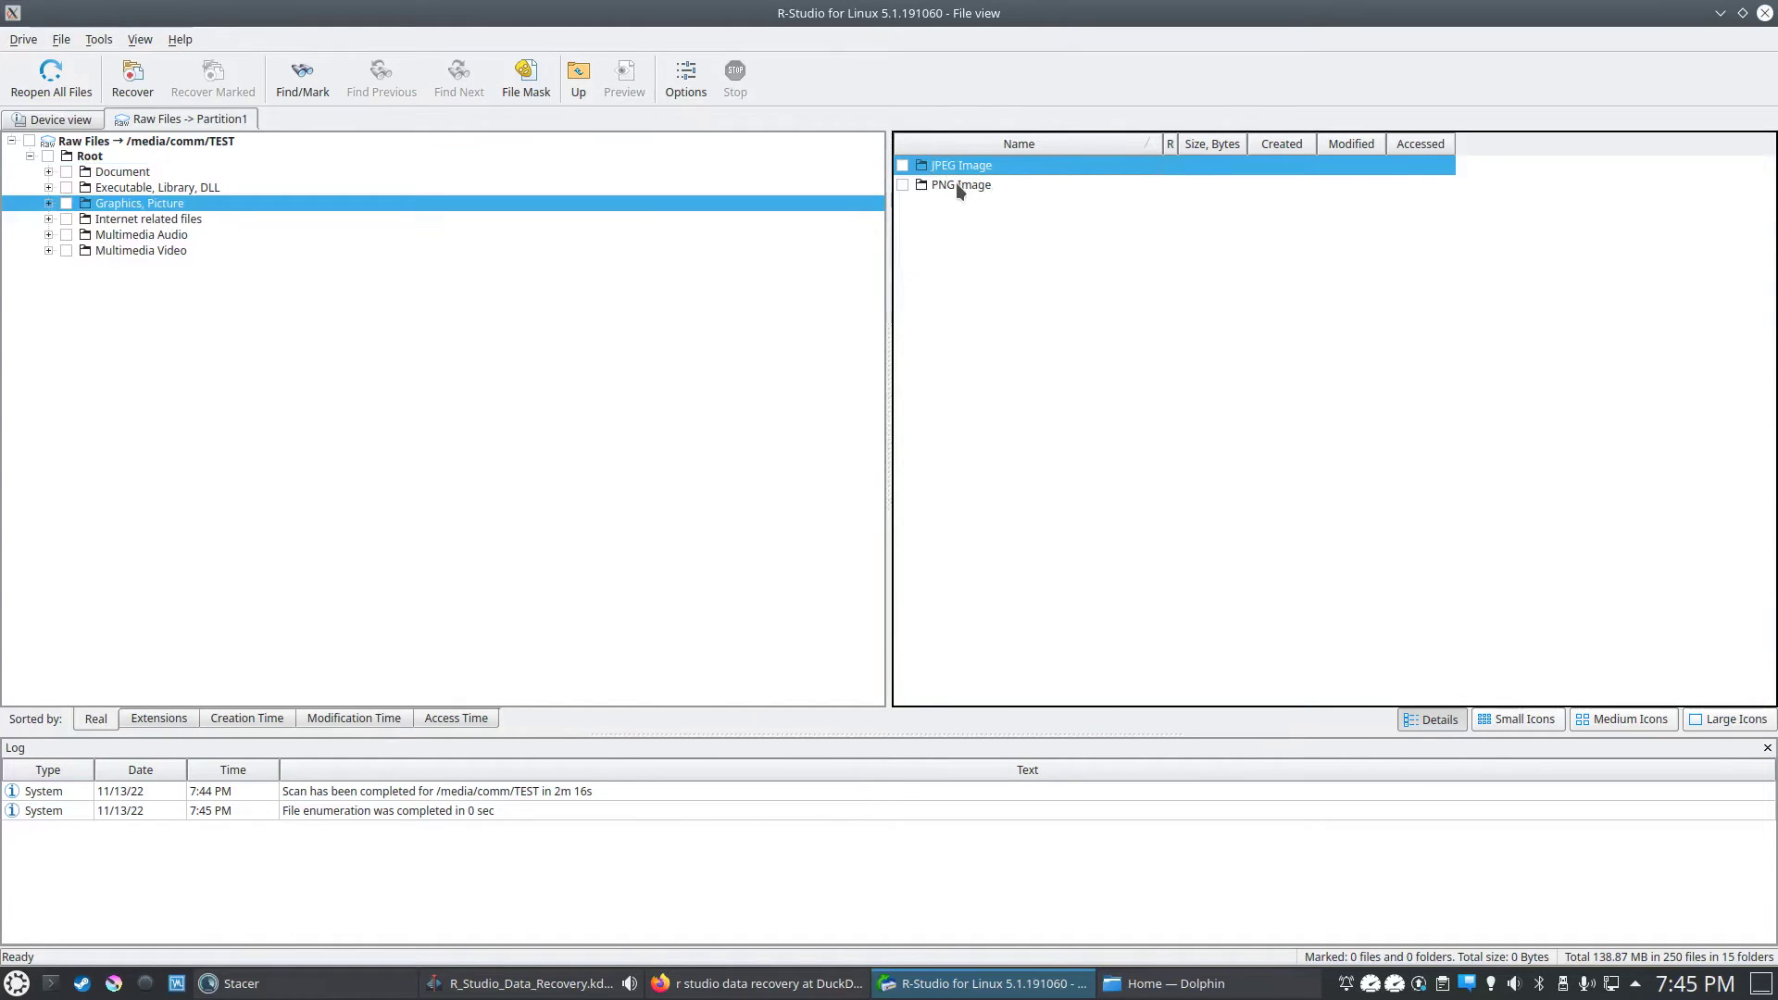
pyautogui.doubleClick(959, 168)
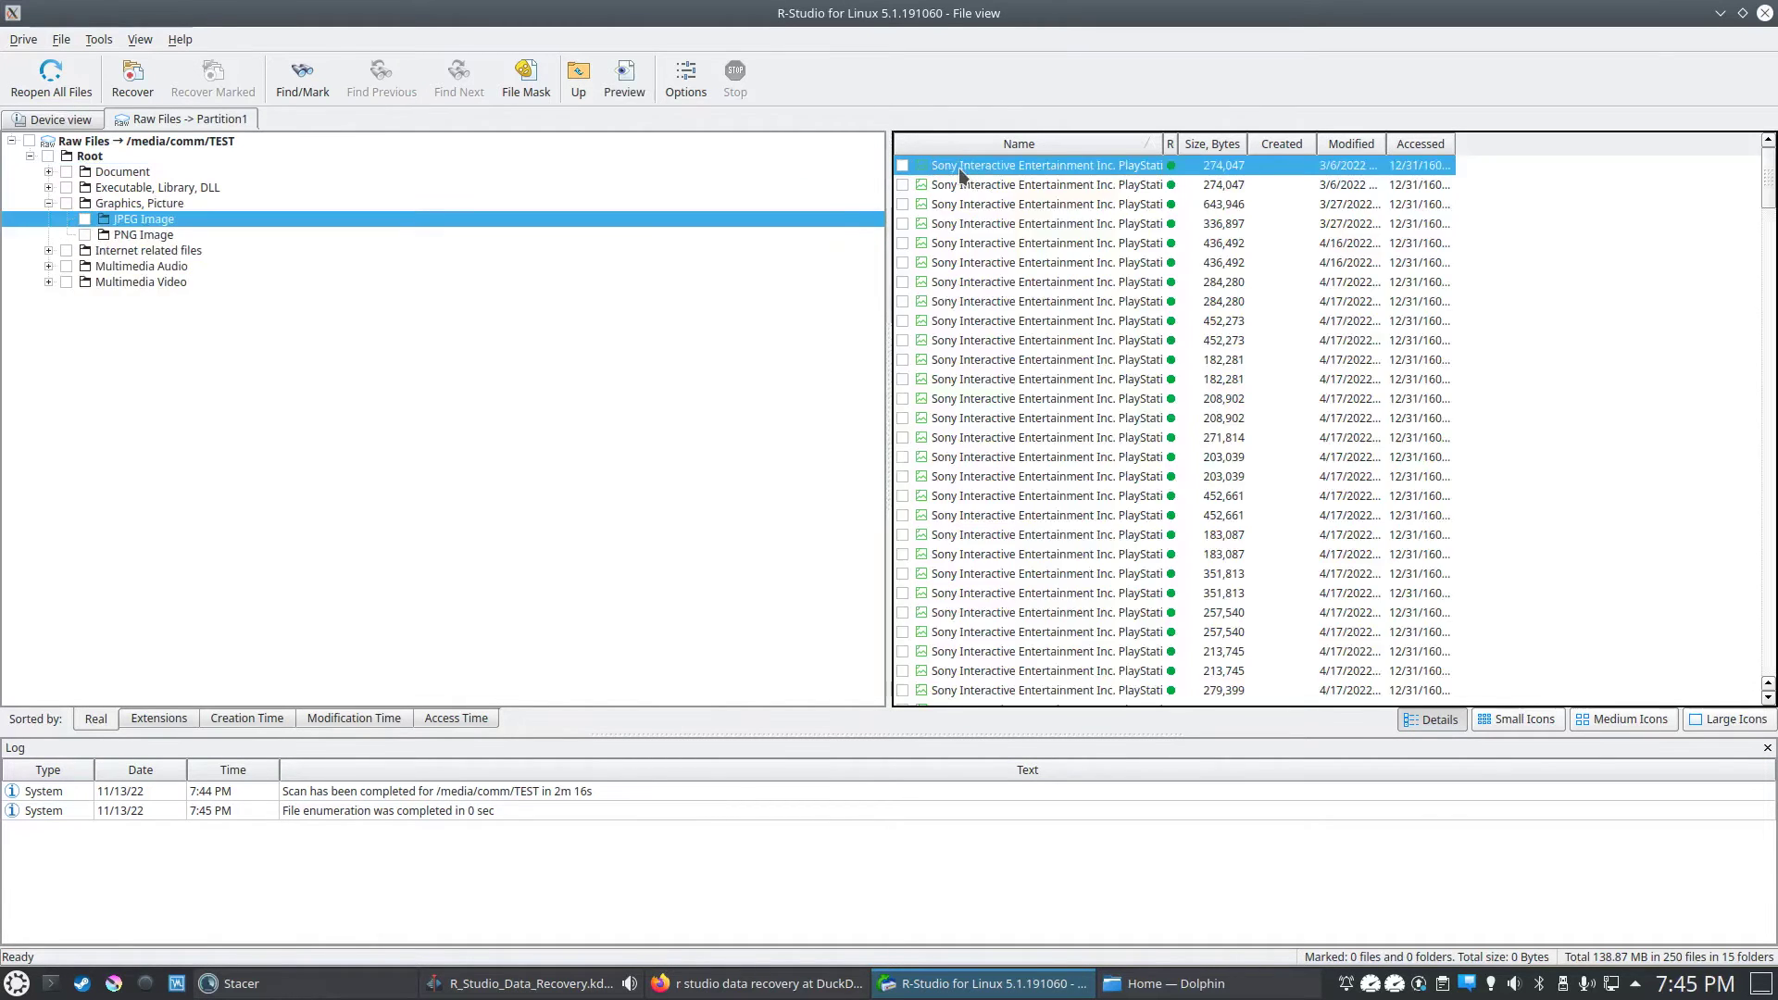
pyautogui.click(1063, 205)
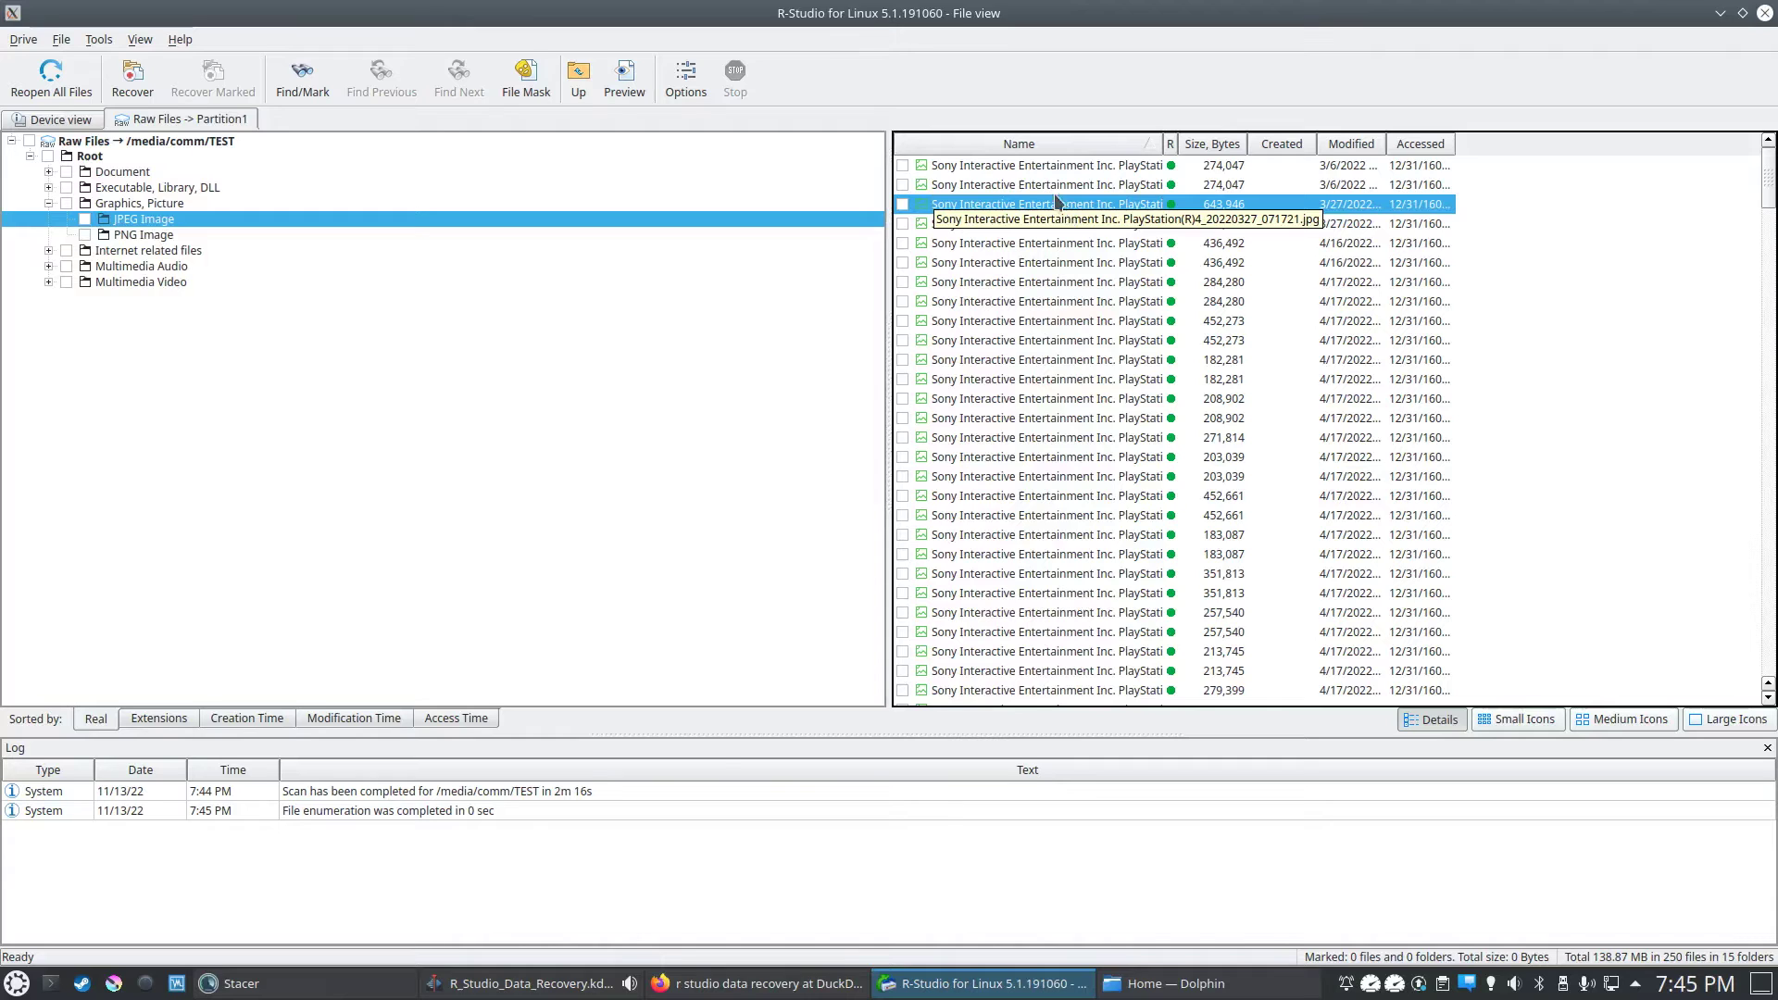
pyautogui.moveTo(1165, 143); pyautogui.dragTo(1222, 146)
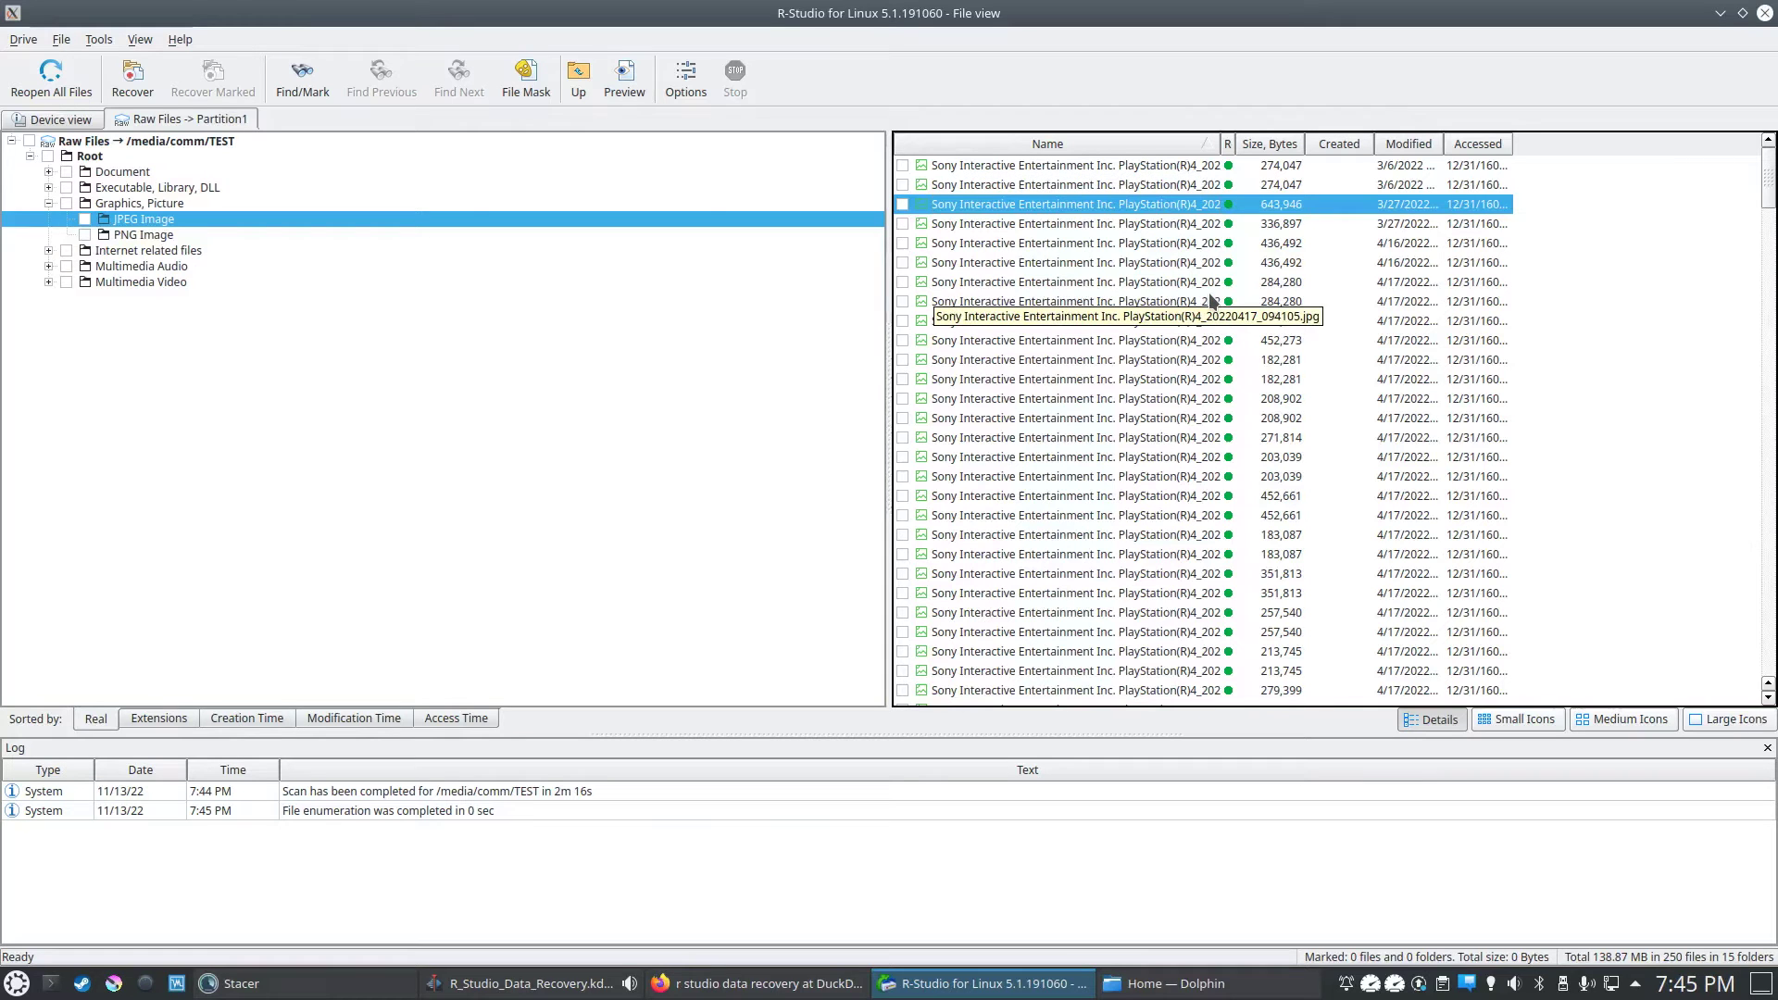
# Step: Go back to the category list and browse Multimedia Audio, then Multimedia Video
pyautogui.click(578, 79)
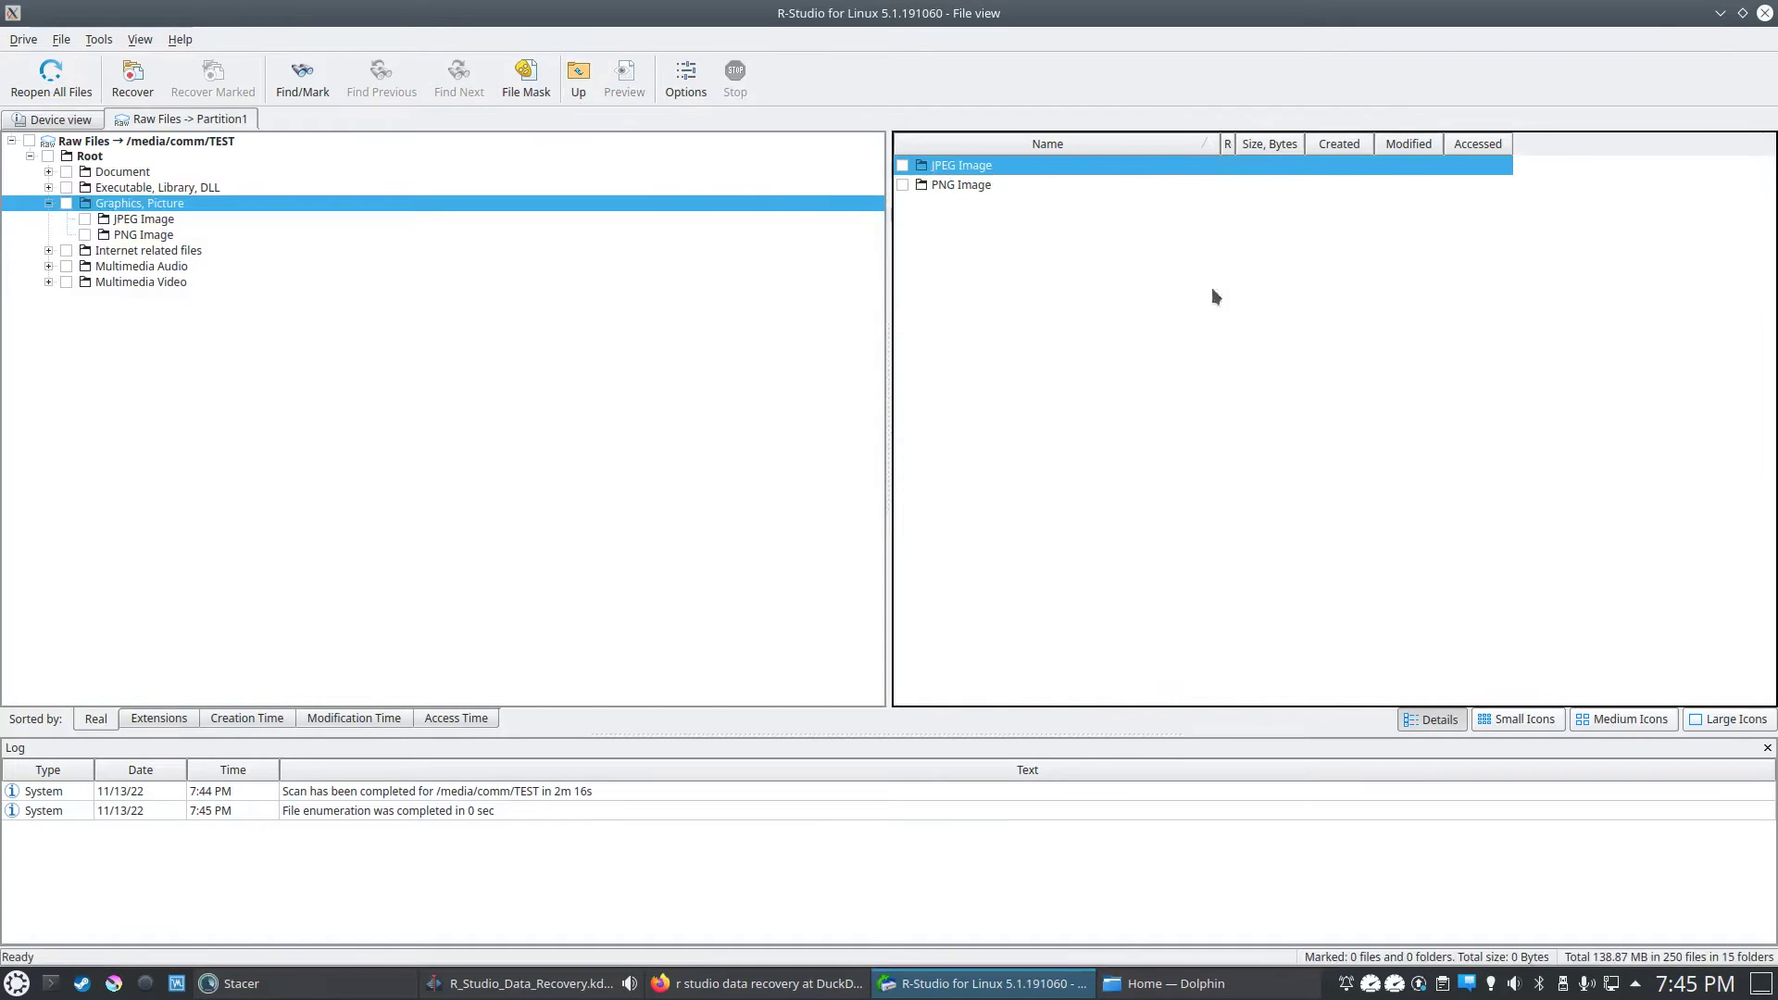
pyautogui.click(598, 88)
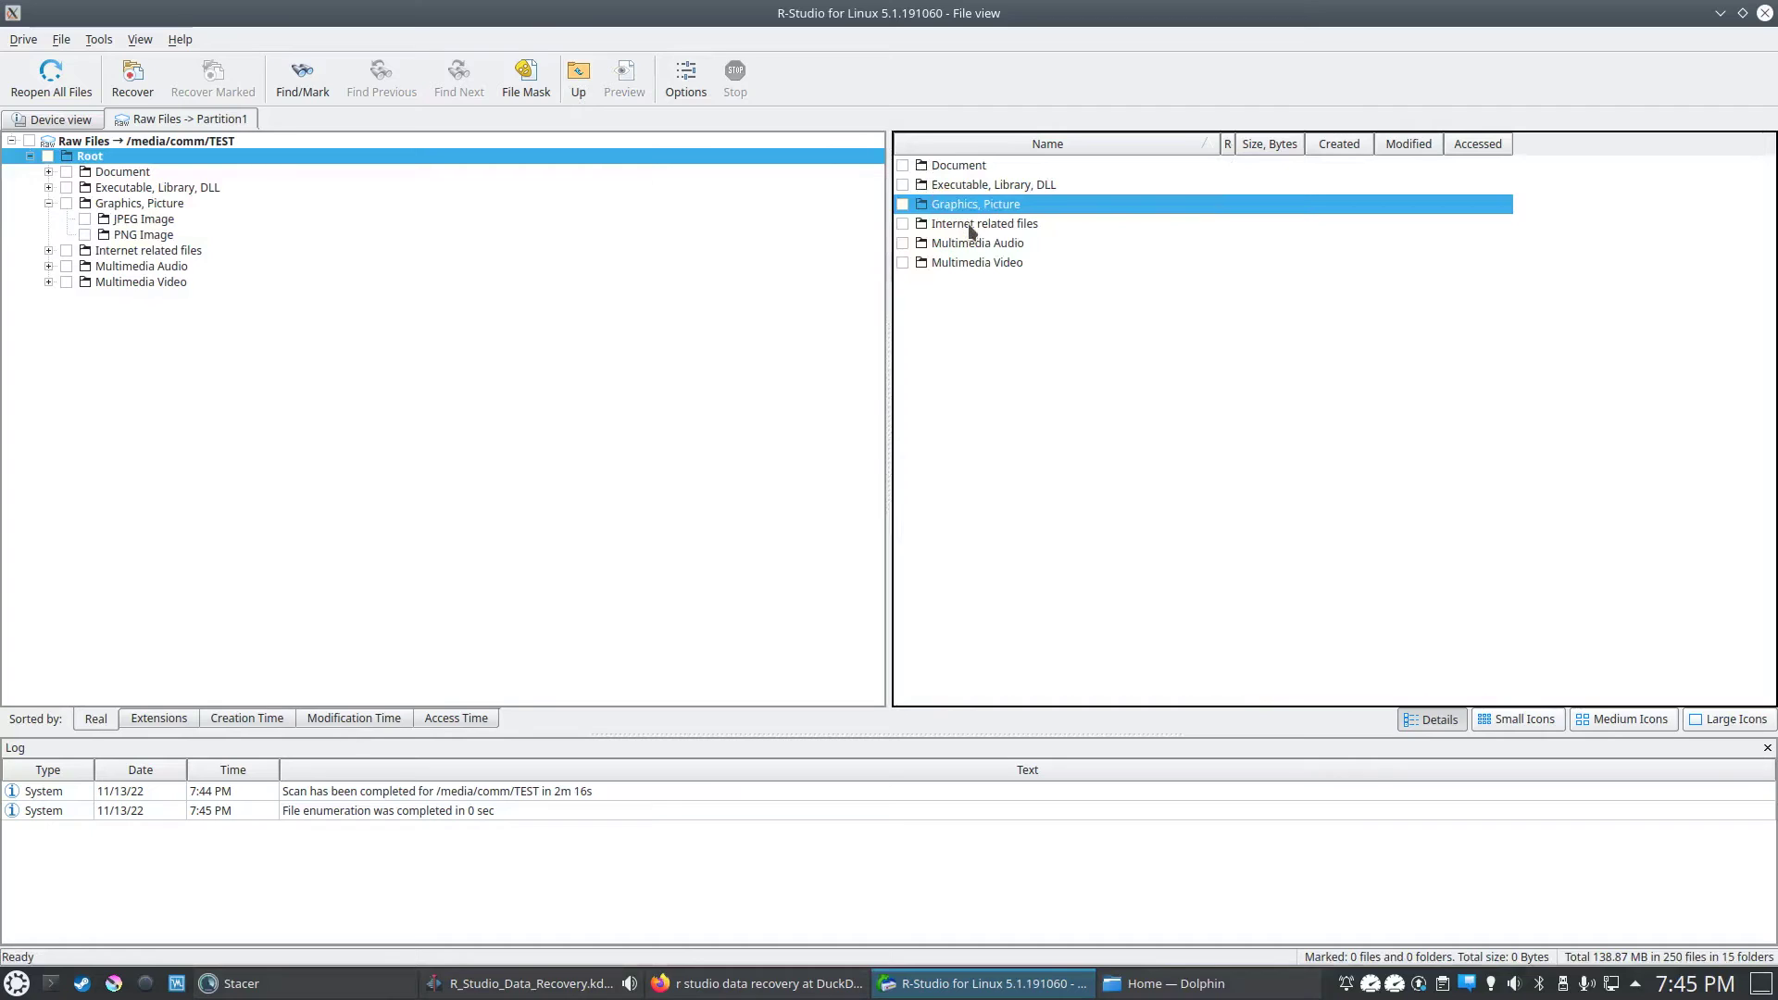
pyautogui.doubleClick(973, 244)
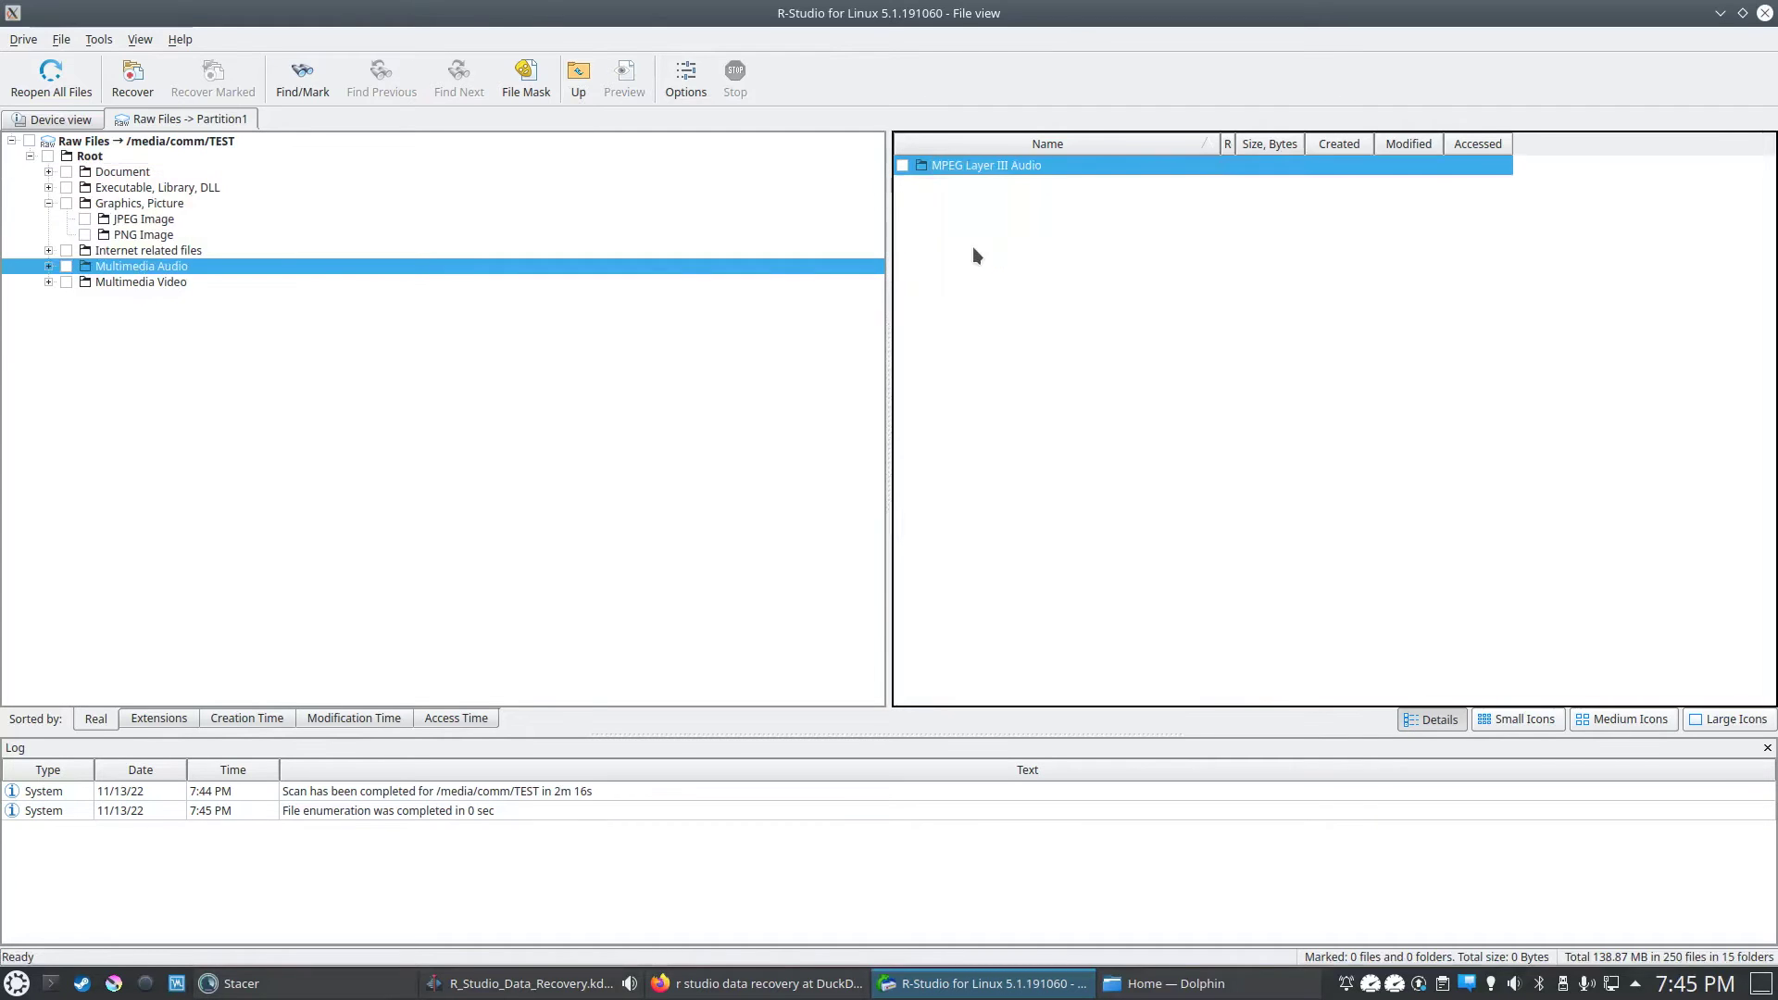
pyautogui.click(578, 74)
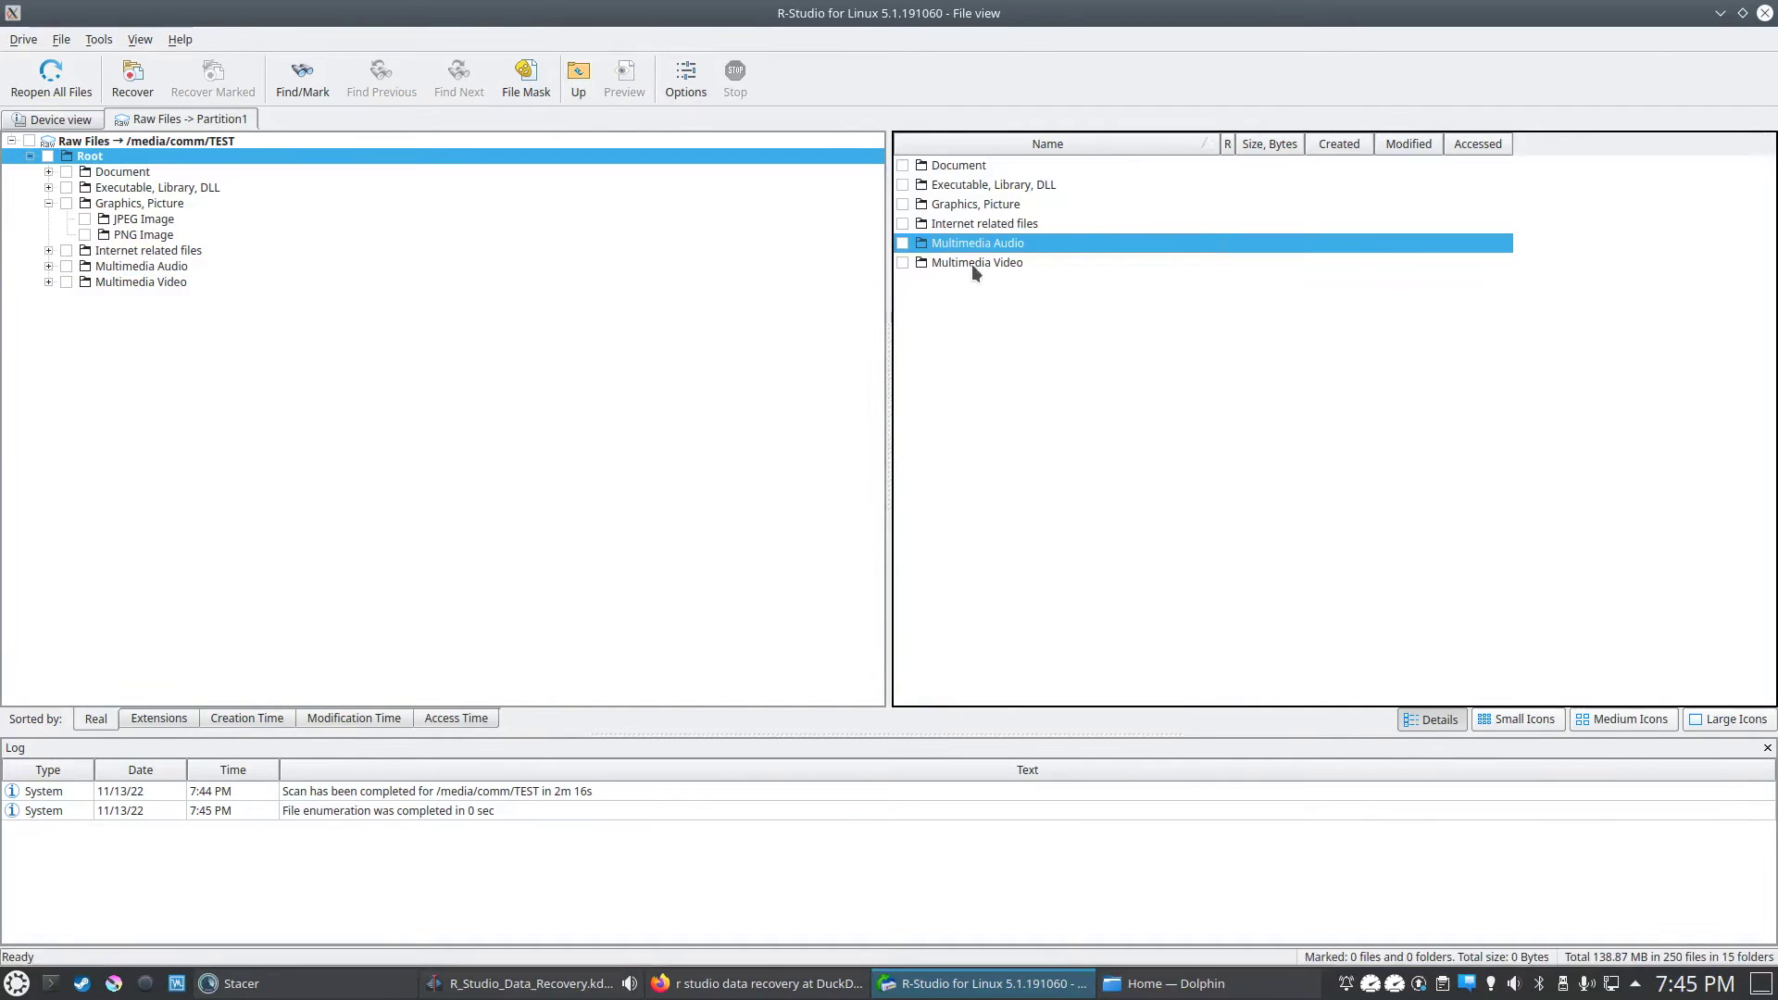
pyautogui.doubleClick(974, 260)
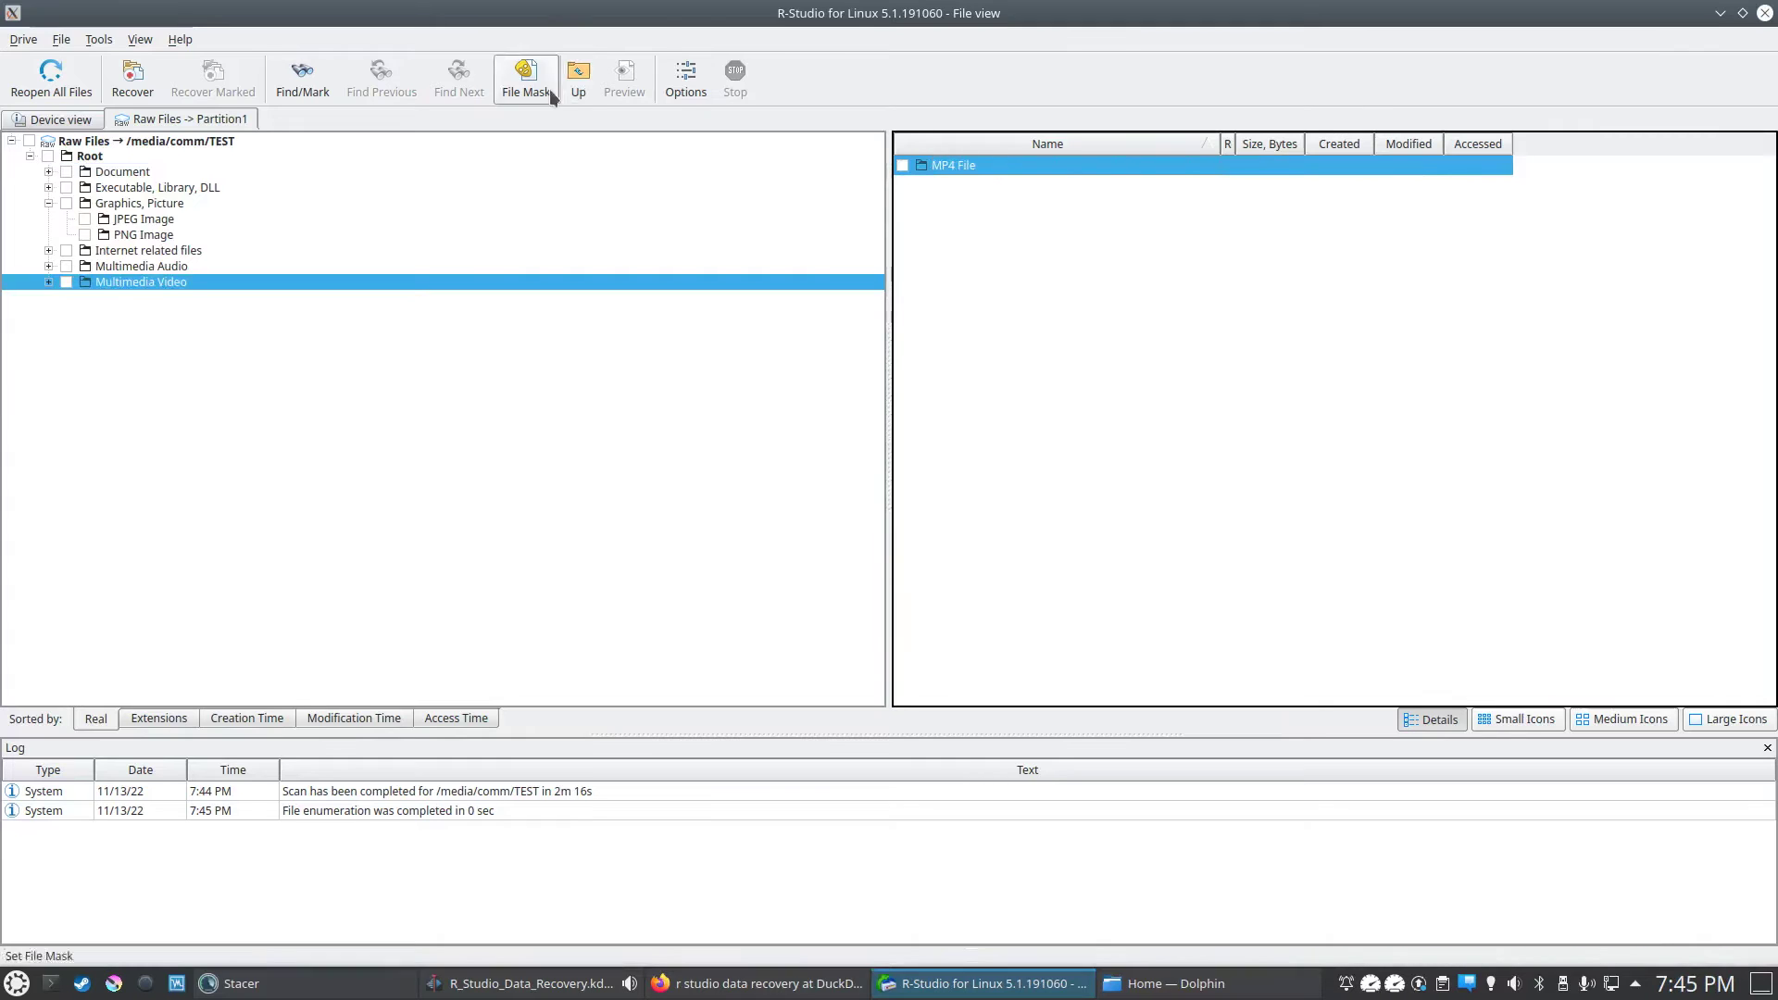
# Step: Return to Graphics, Picture > JPEG Image and select the third picture
pyautogui.click(585, 89)
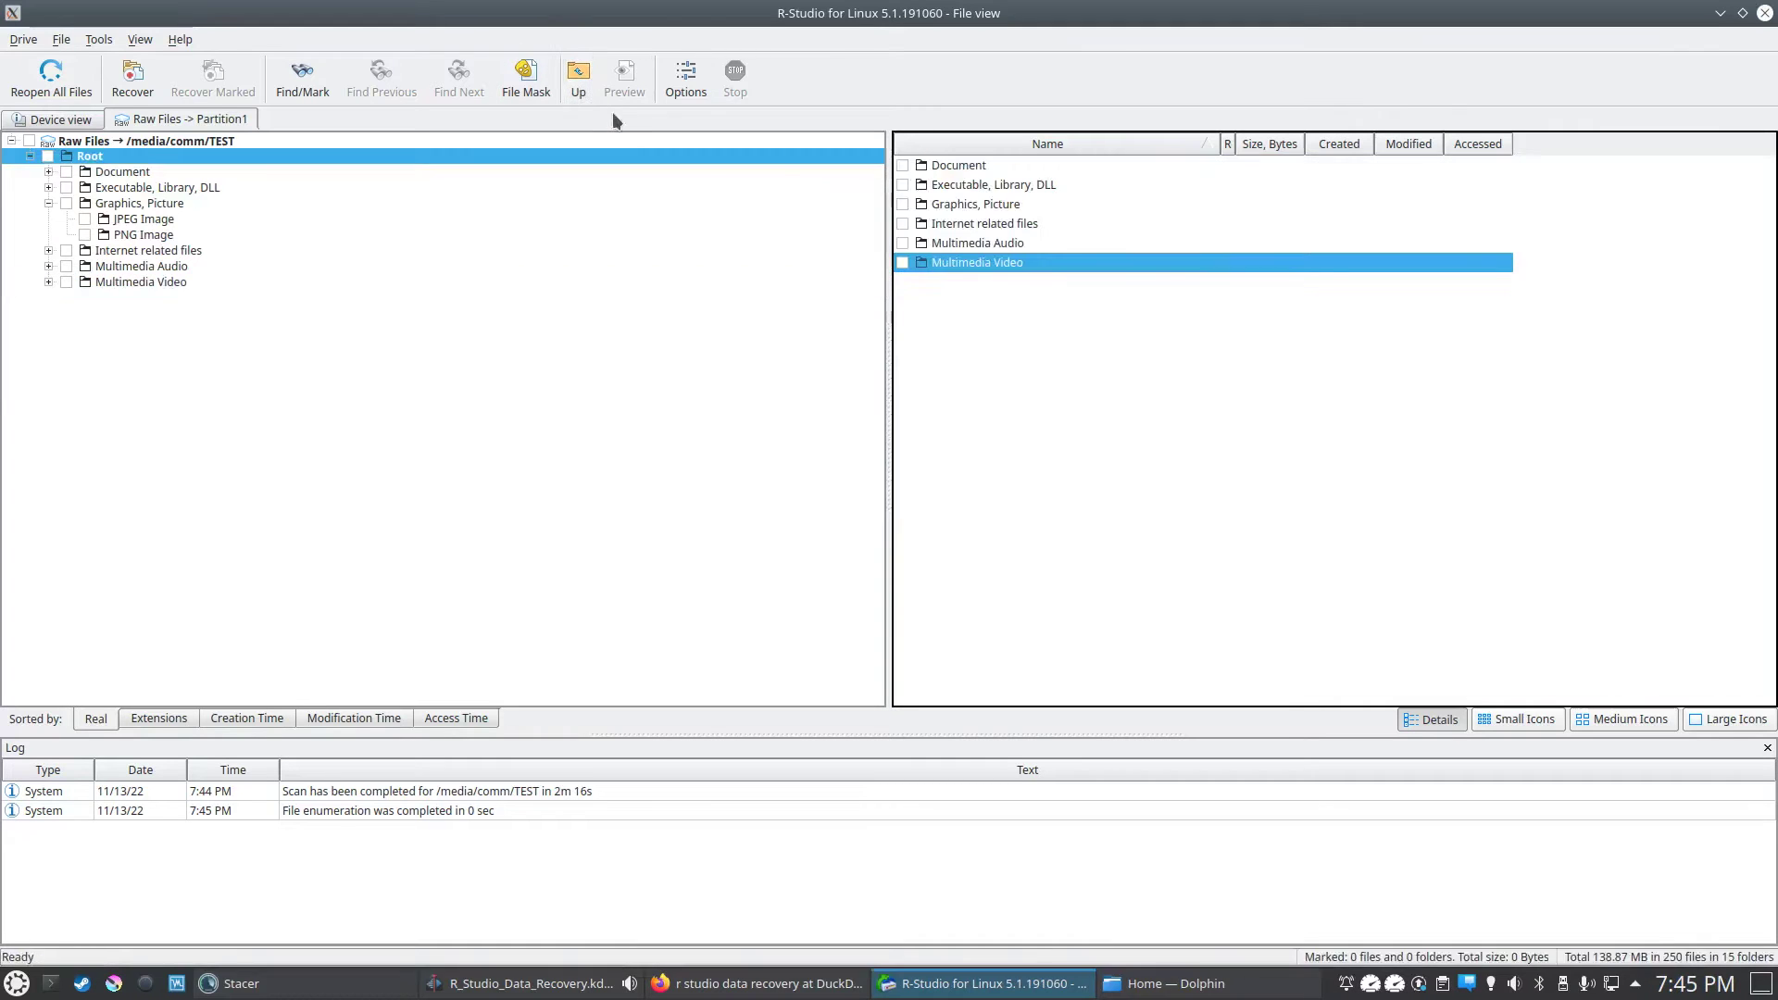
pyautogui.doubleClick(954, 206)
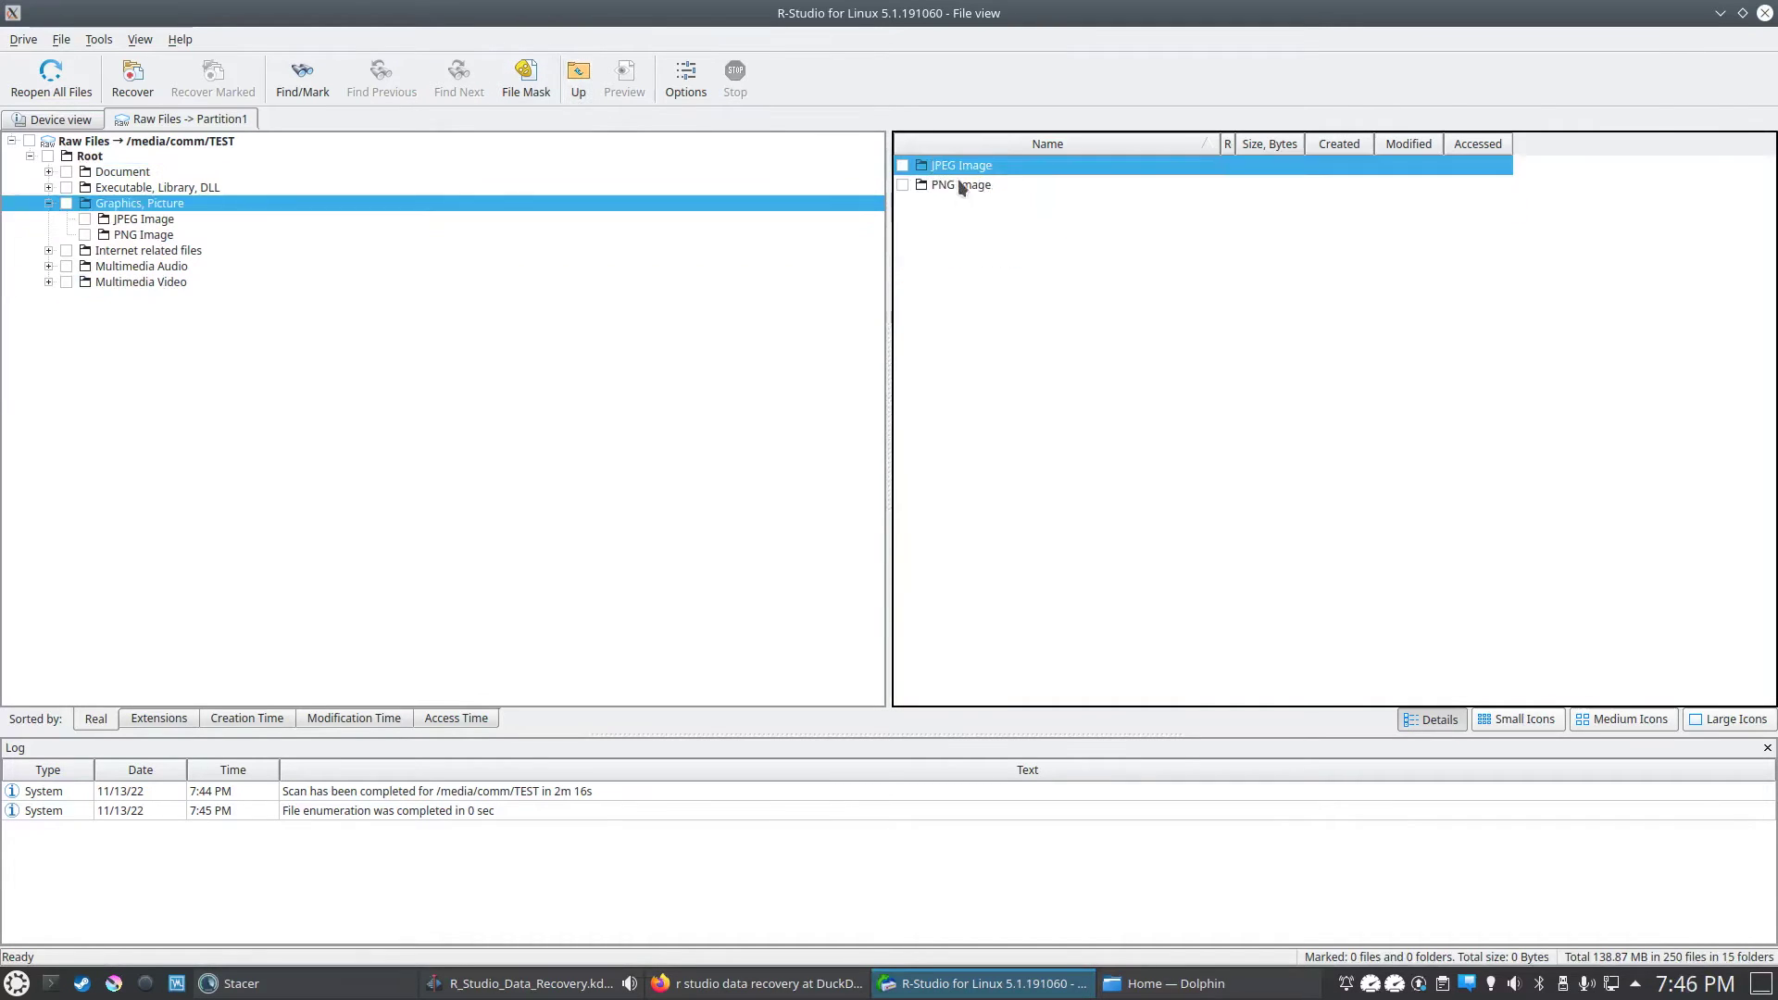
pyautogui.doubleClick(955, 169)
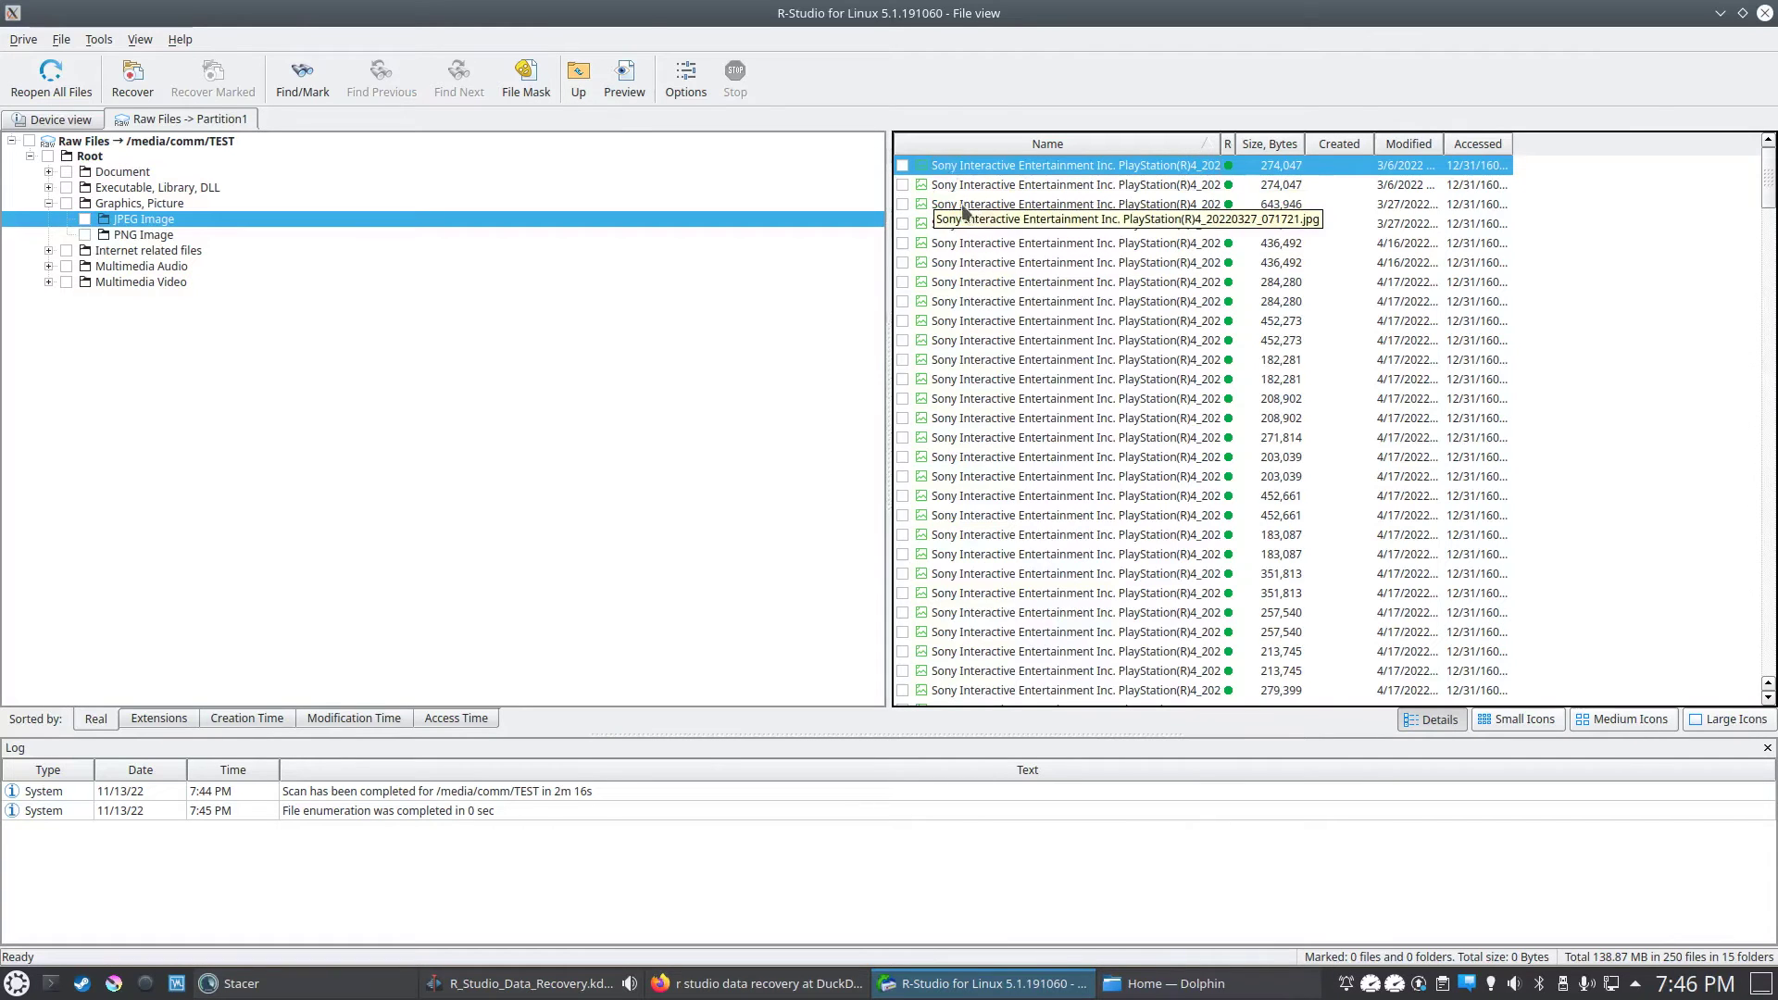
pyautogui.click(963, 206)
pyautogui.rightClick(963, 205)
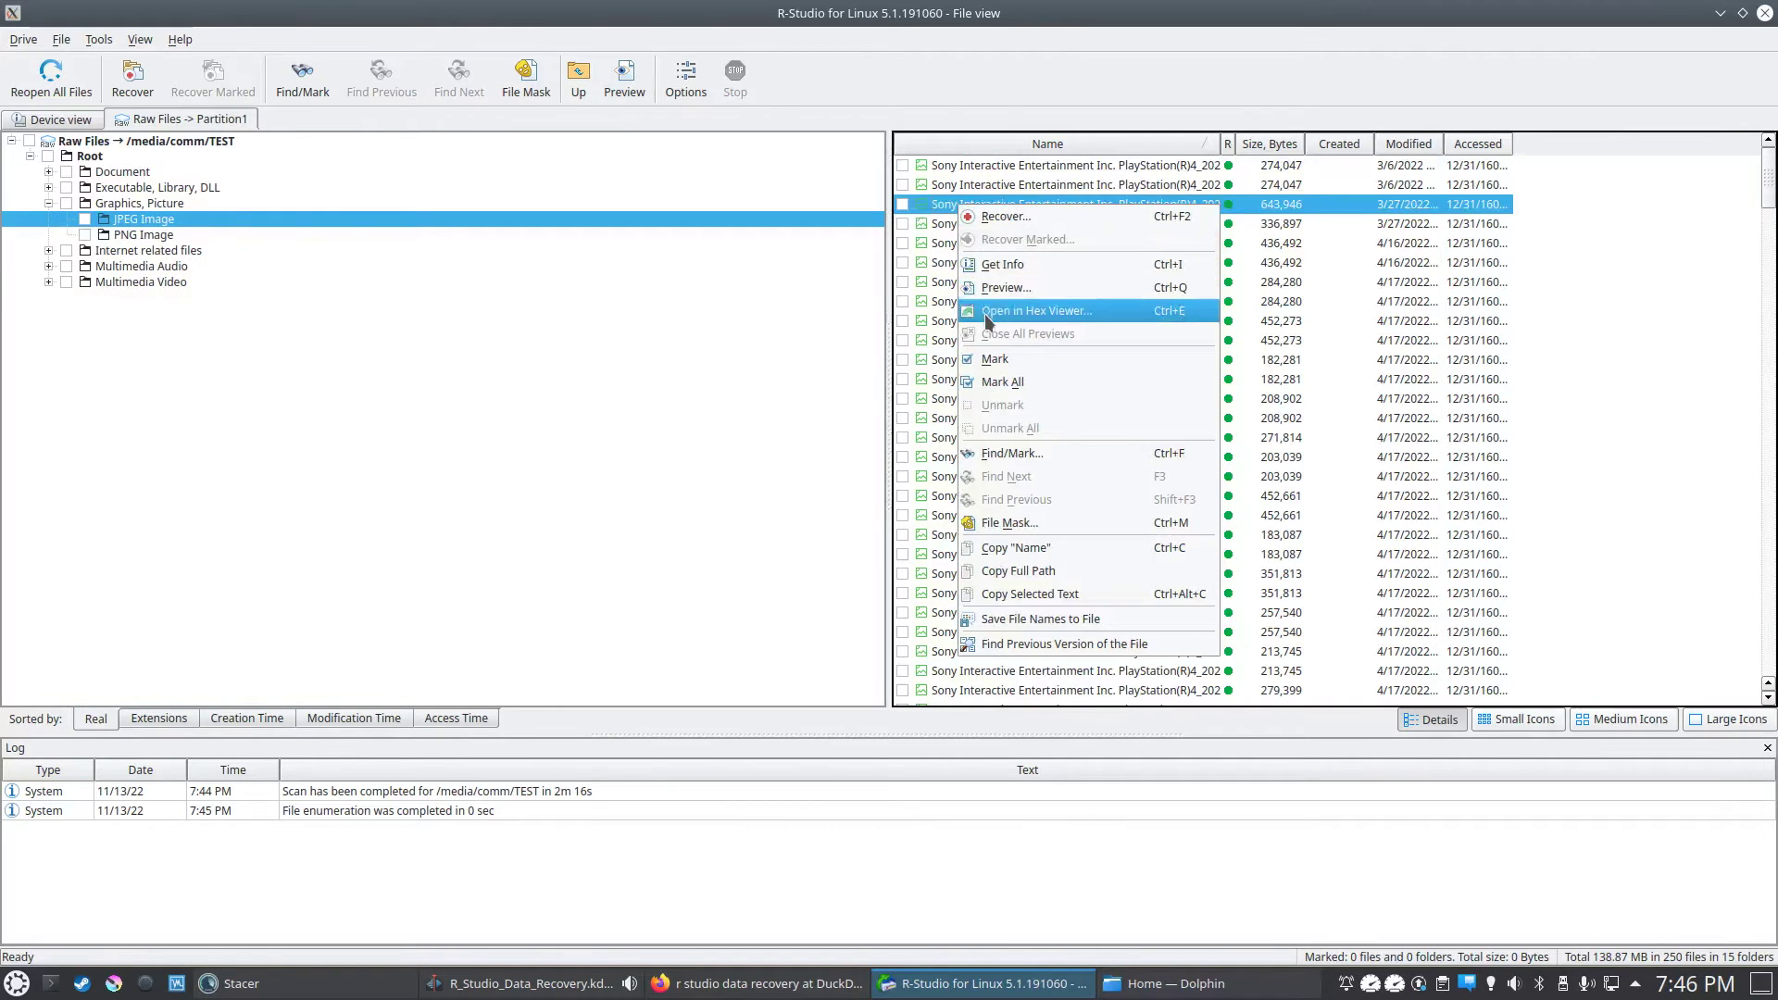
pyautogui.click(938, 220)
# Step: Preview the second and fifth (436,492 bytes) JPEG pictures in R-Viewer
pyautogui.click(961, 188)
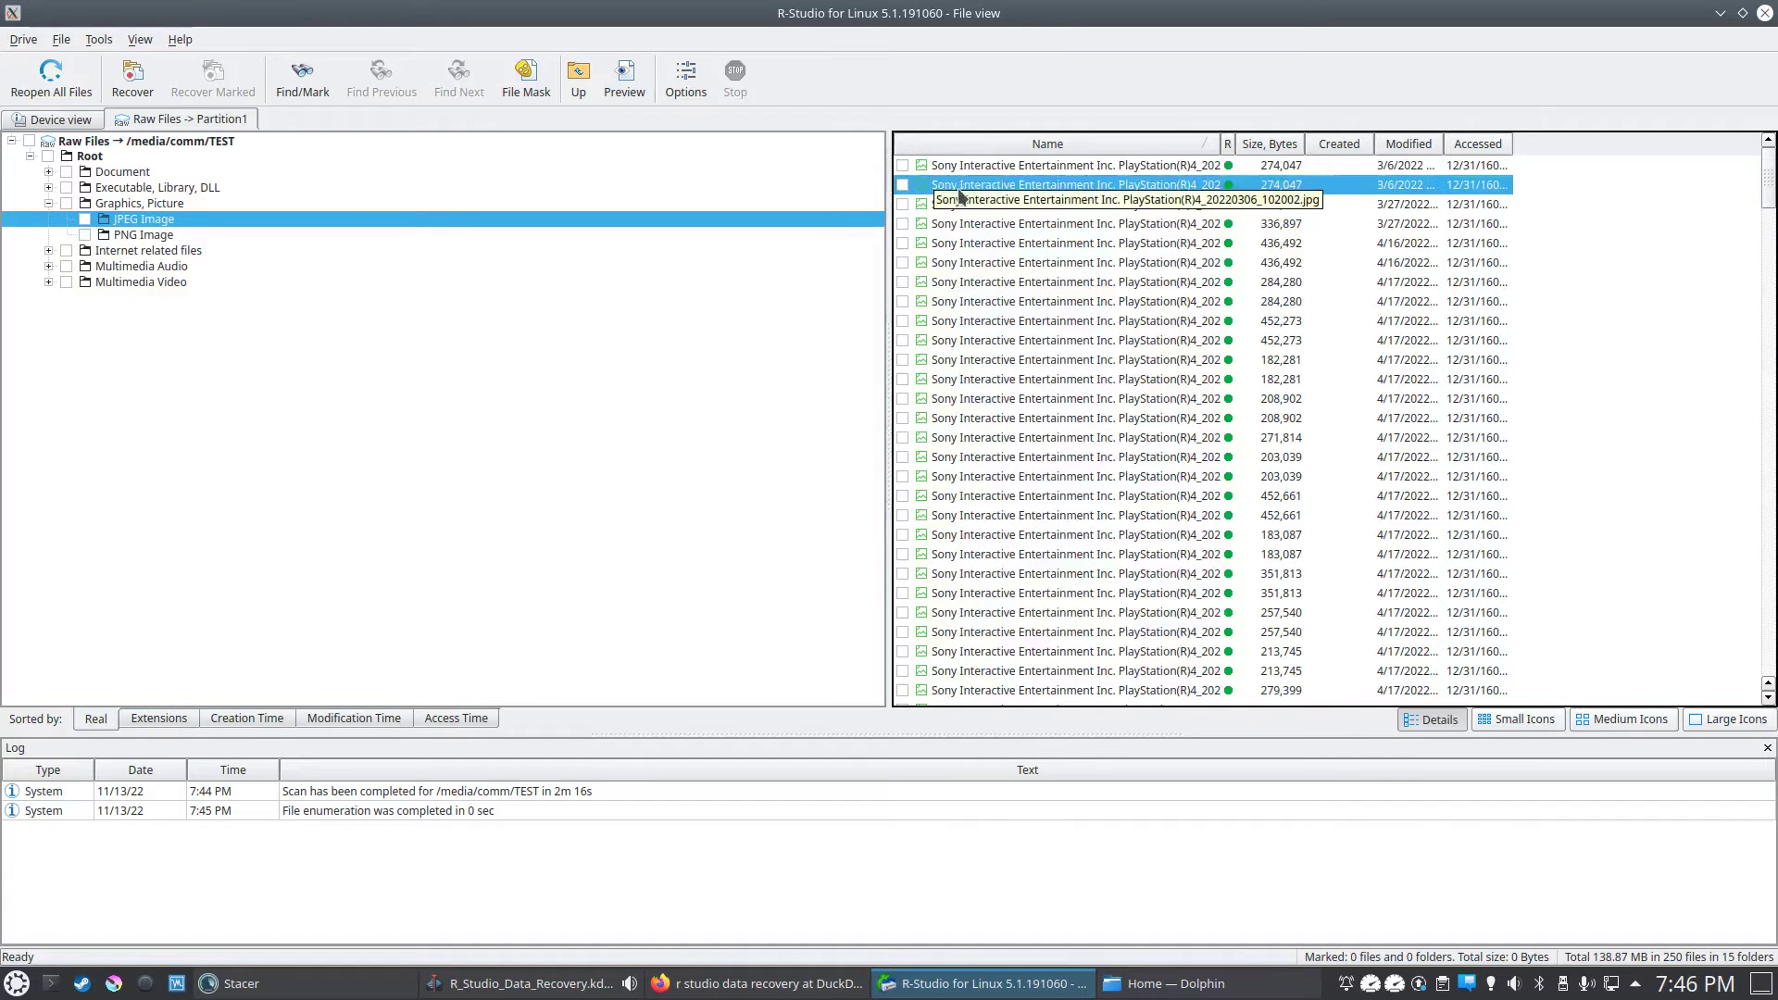
pyautogui.click(643, 91)
pyautogui.click(727, 375)
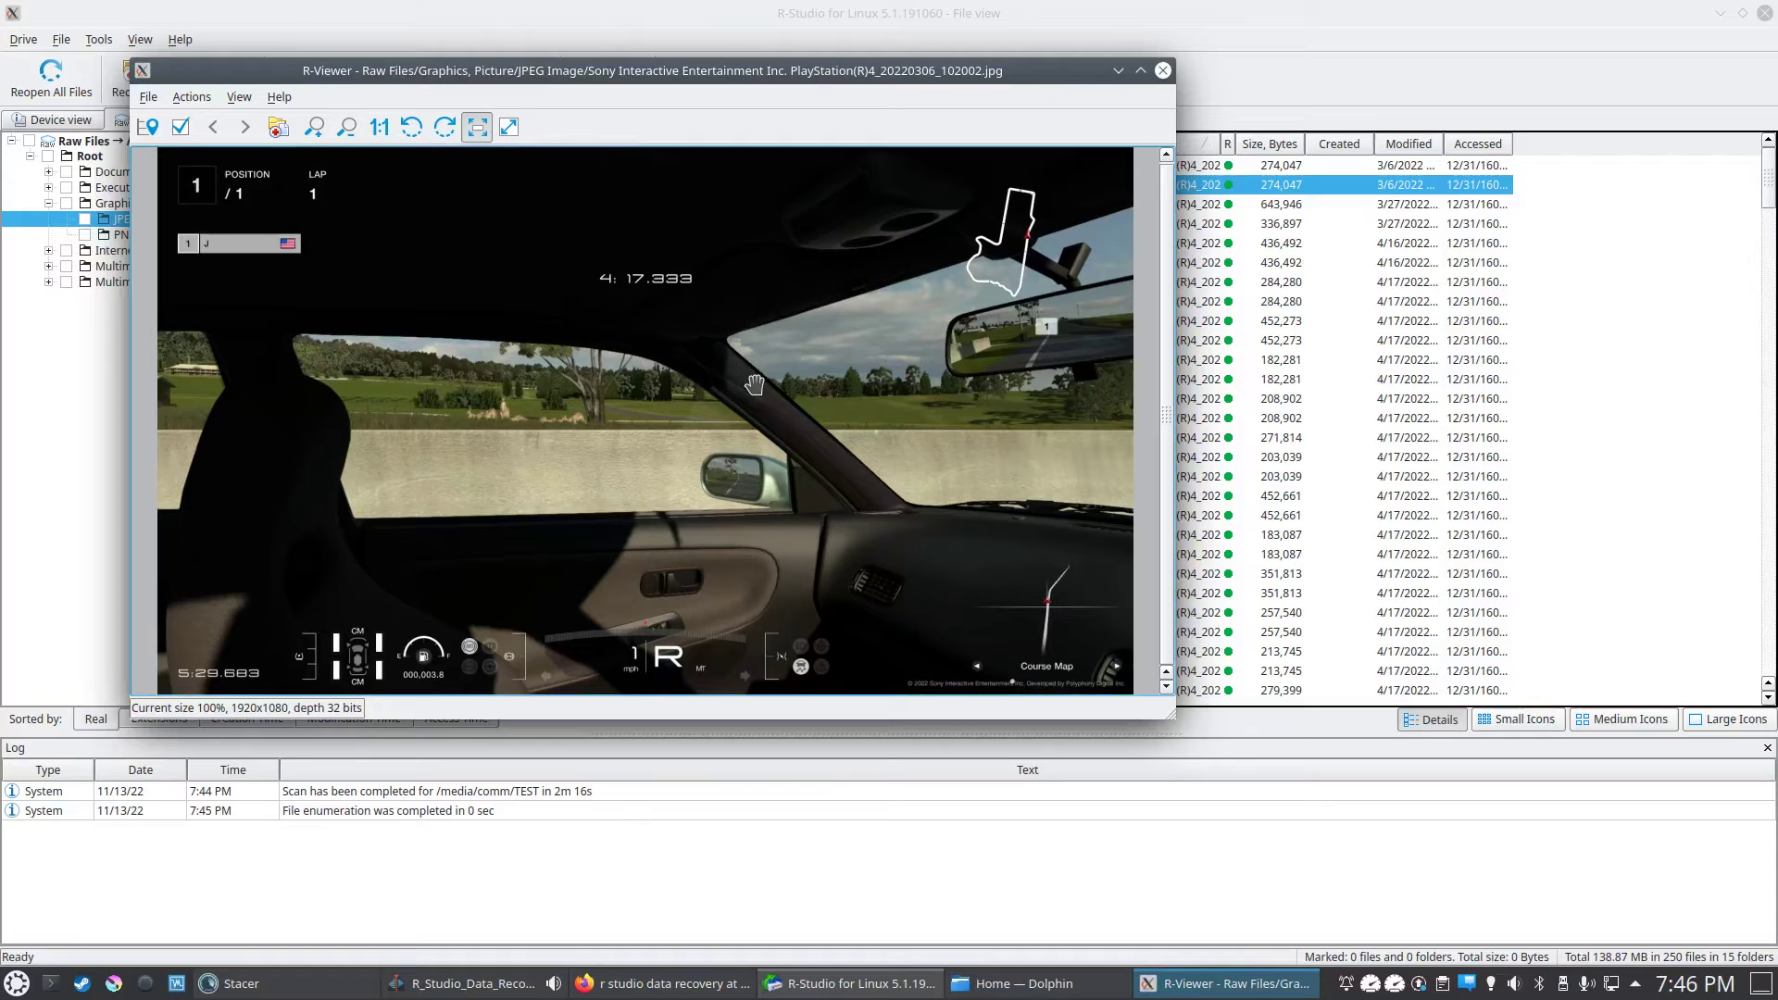
pyautogui.click(1162, 71)
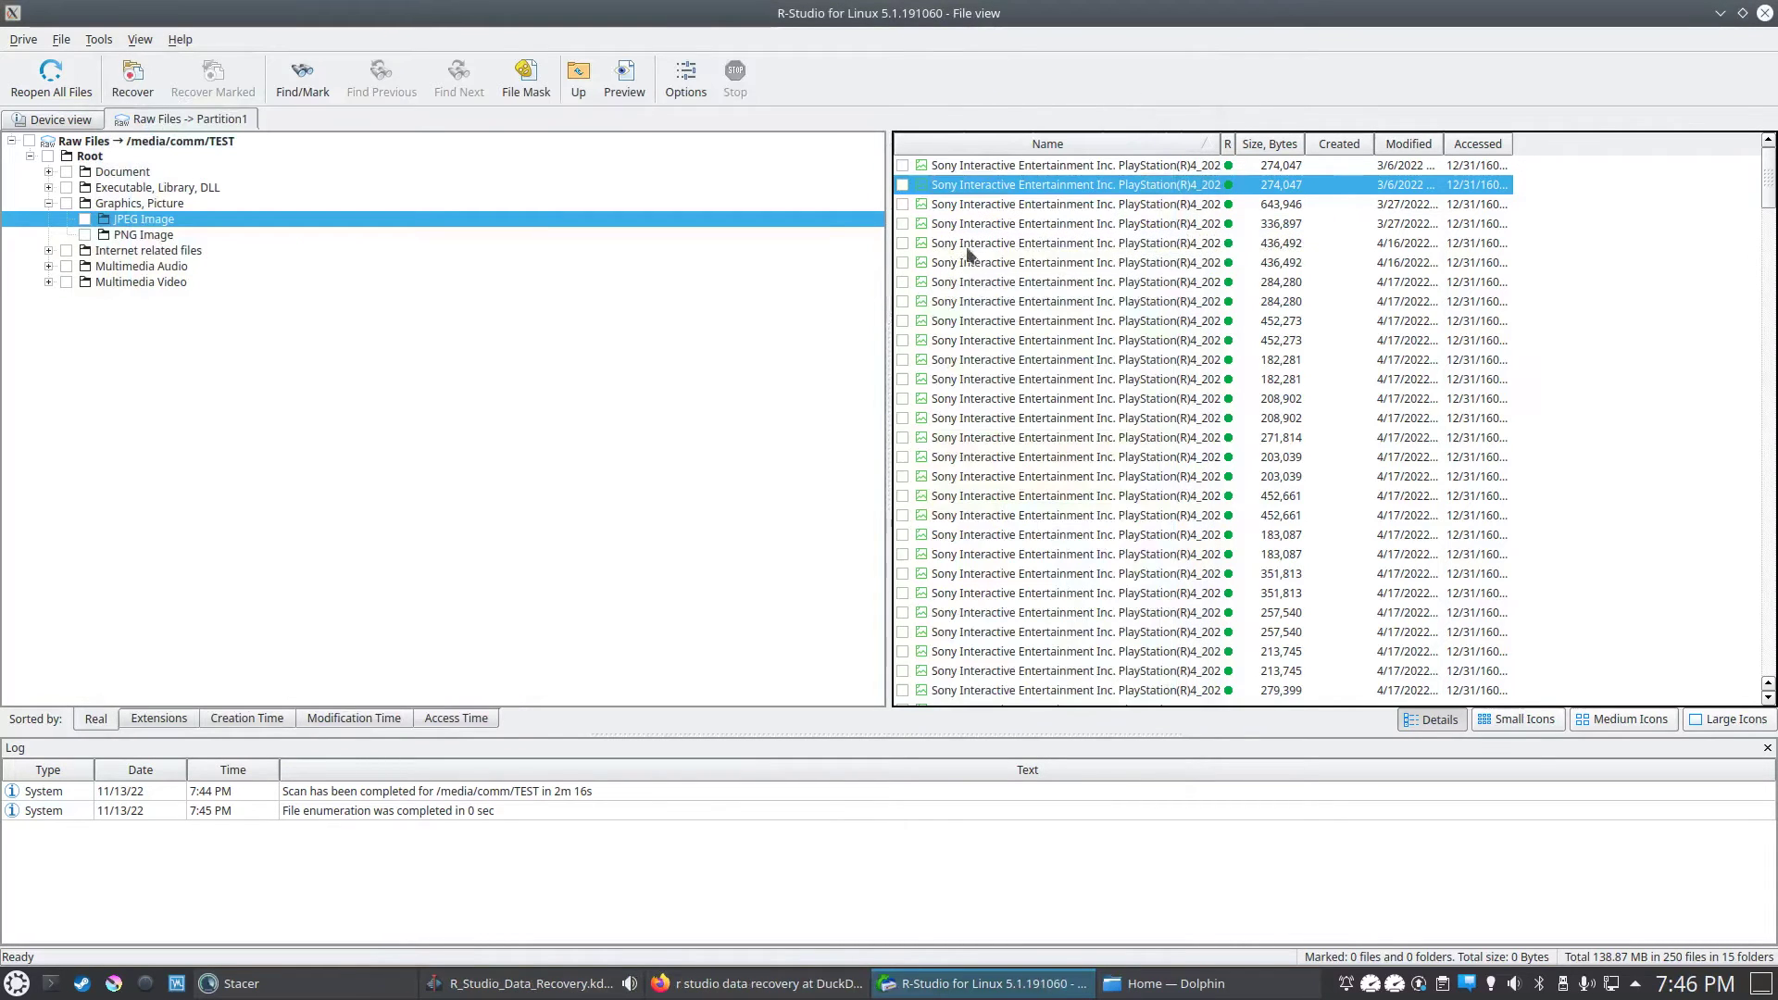
pyautogui.click(911, 247)
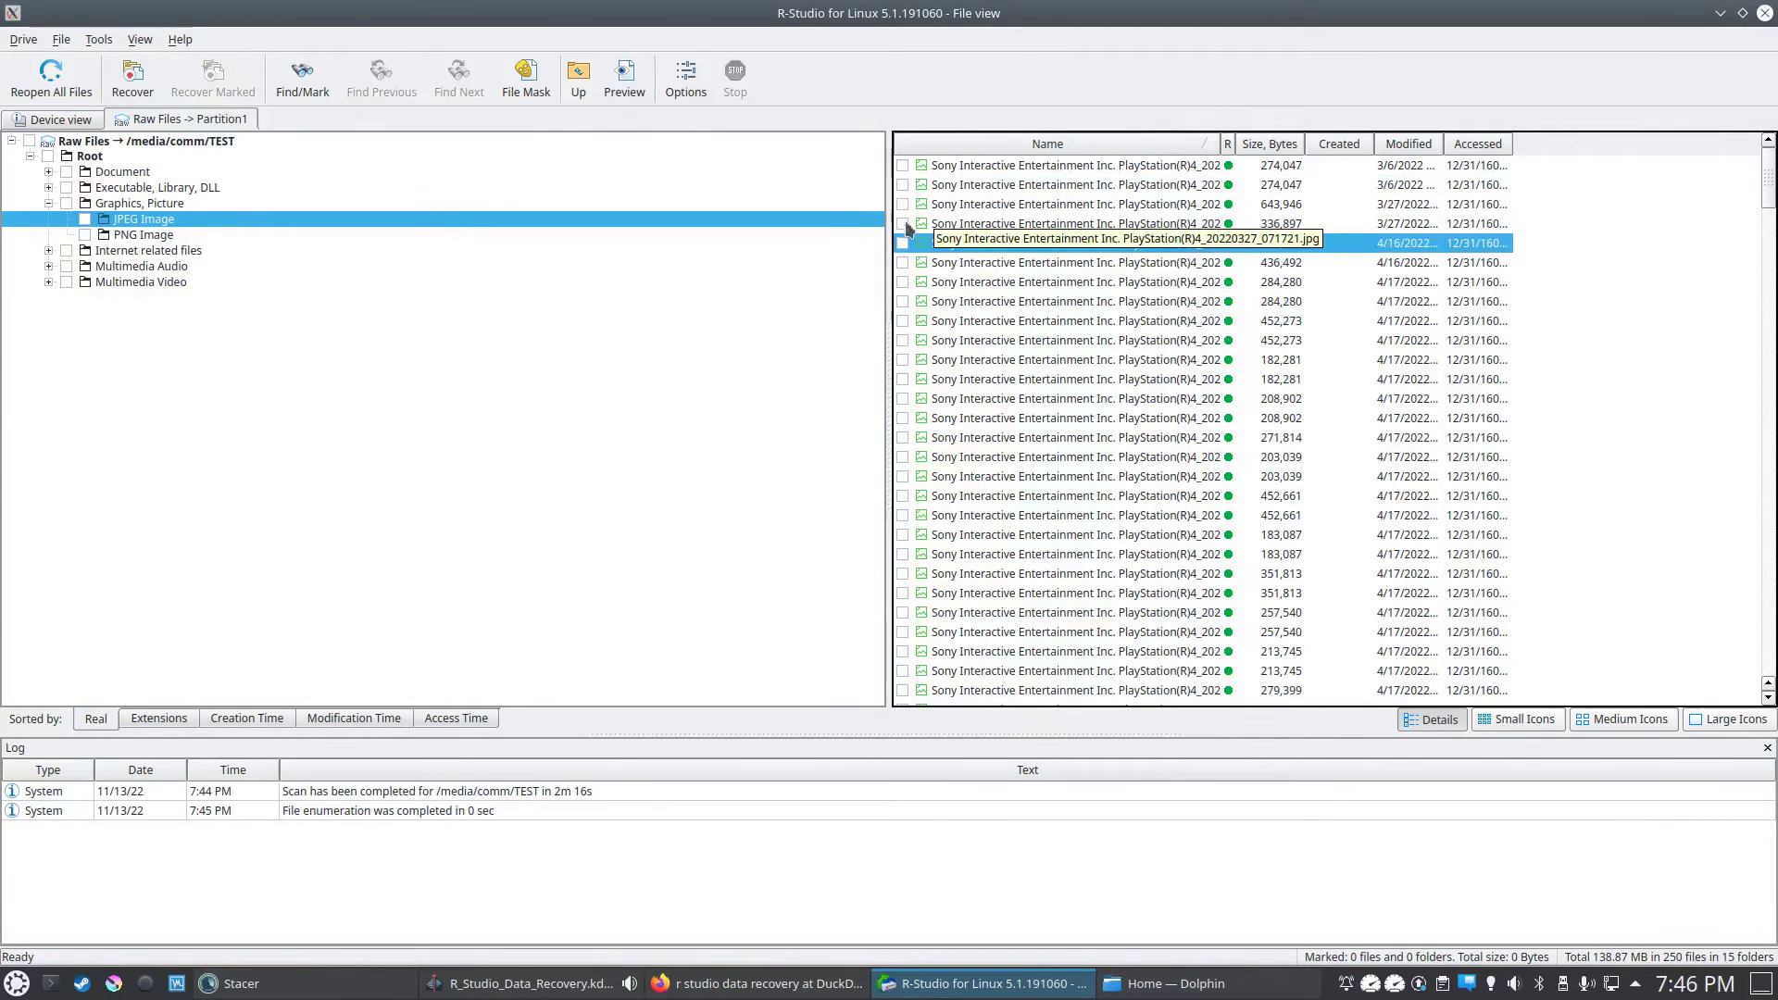
pyautogui.click(624, 84)
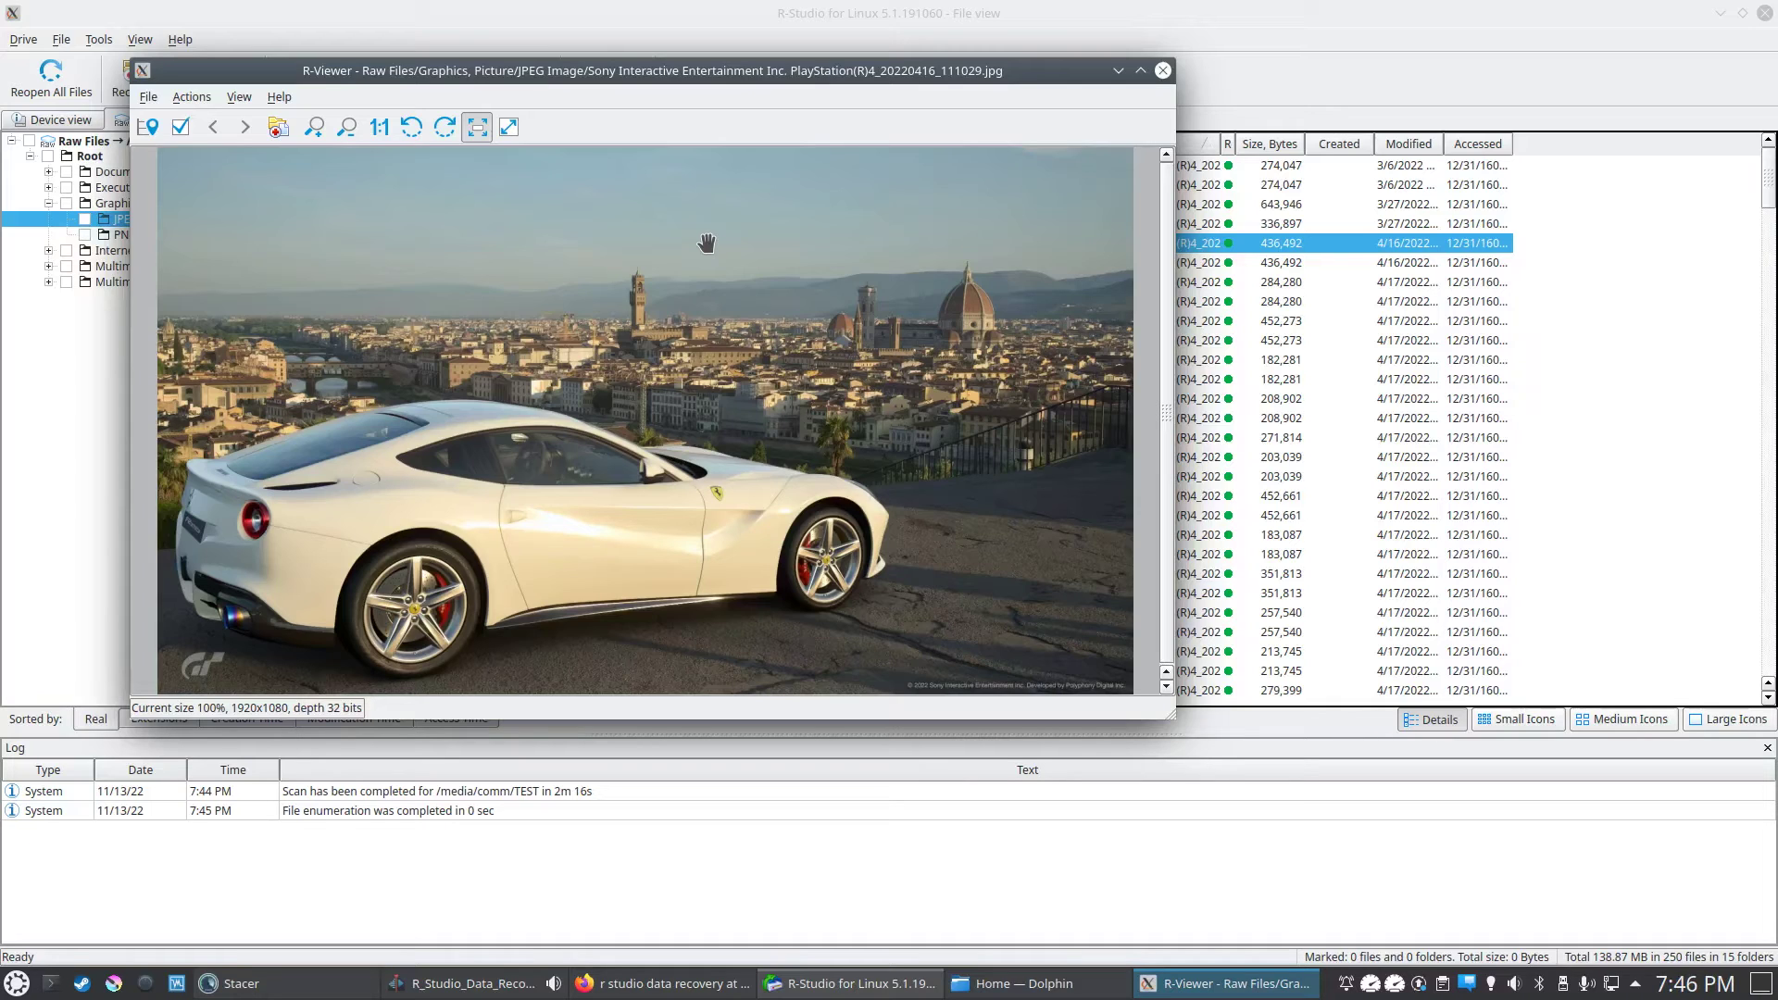
# Step: Close the preview, return to the category list, and mark Multimedia Video alongside Graphics, Picture
pyautogui.click(1164, 70)
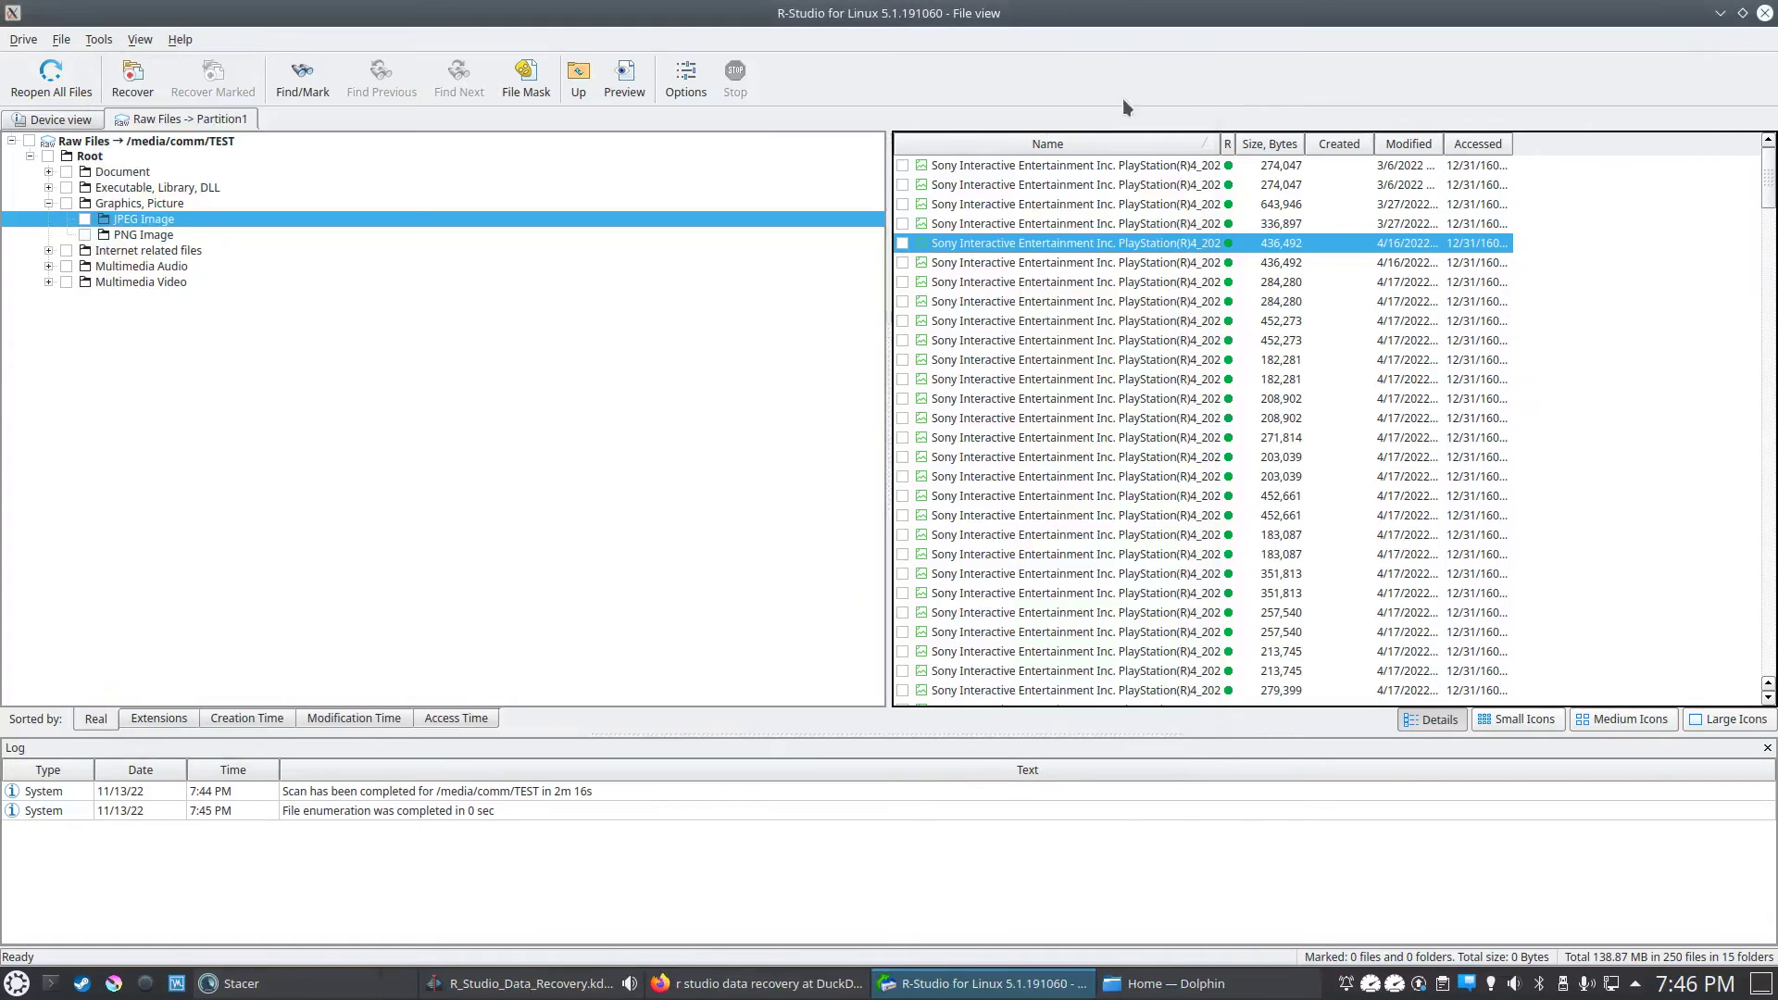
pyautogui.click(578, 91)
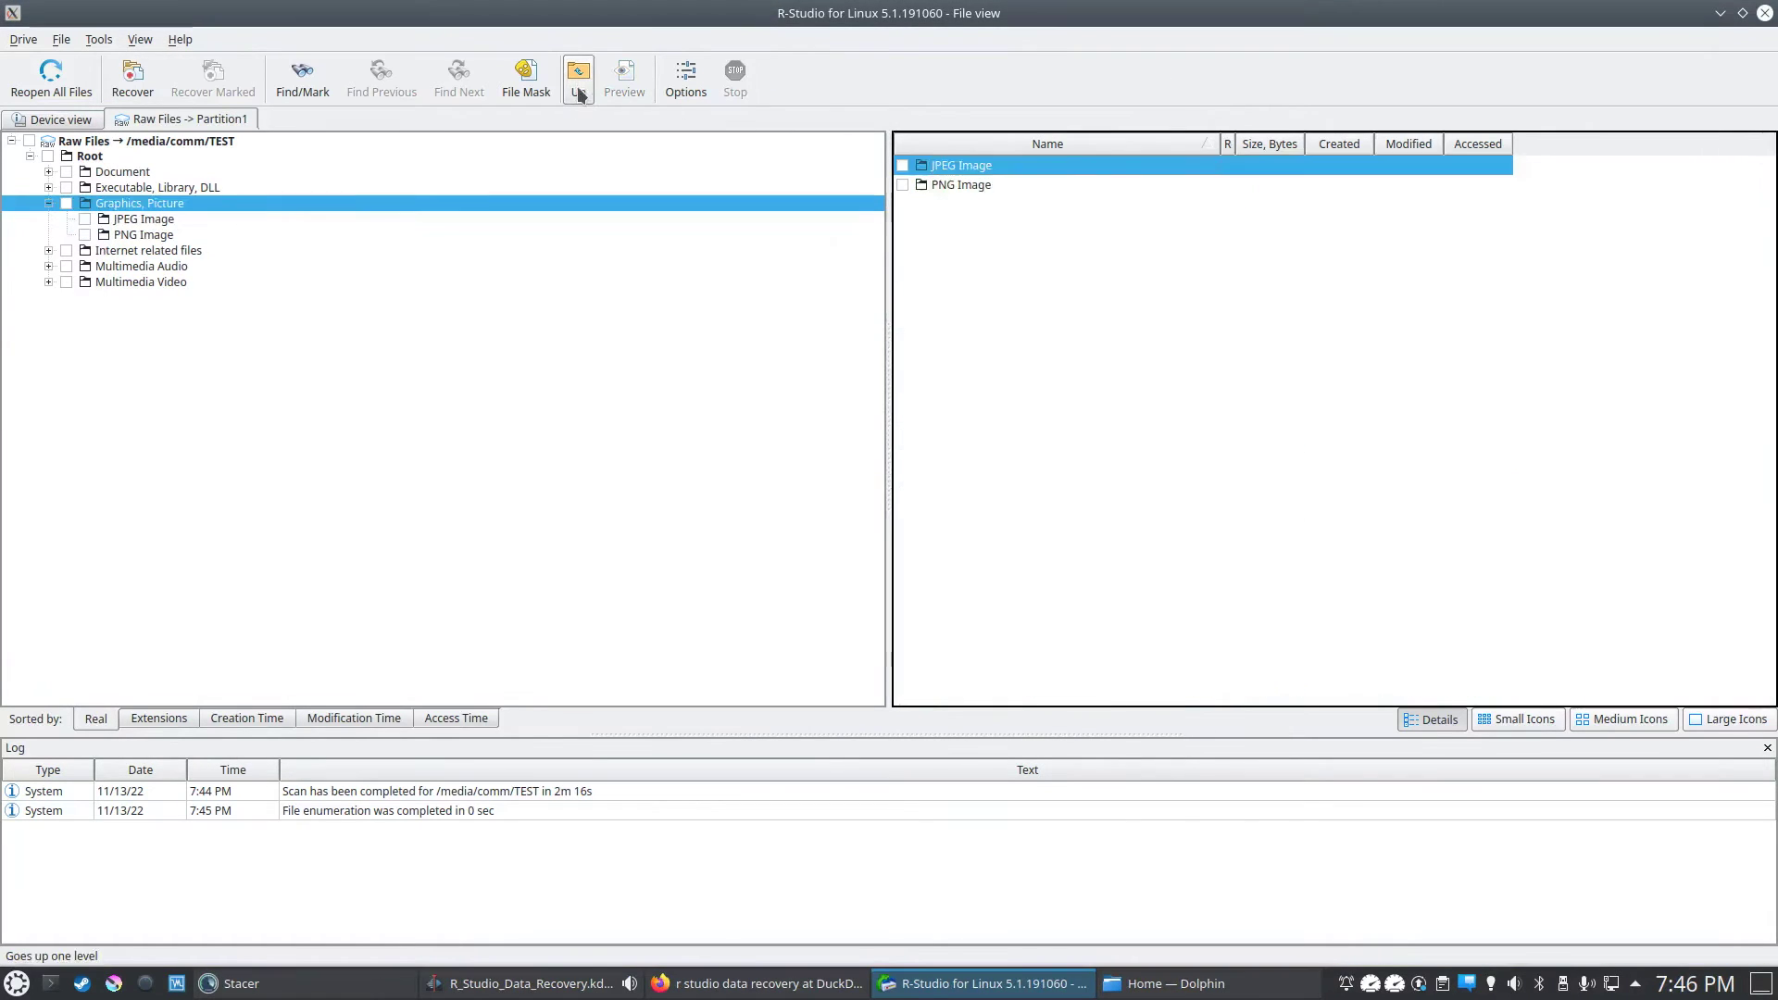
pyautogui.click(578, 92)
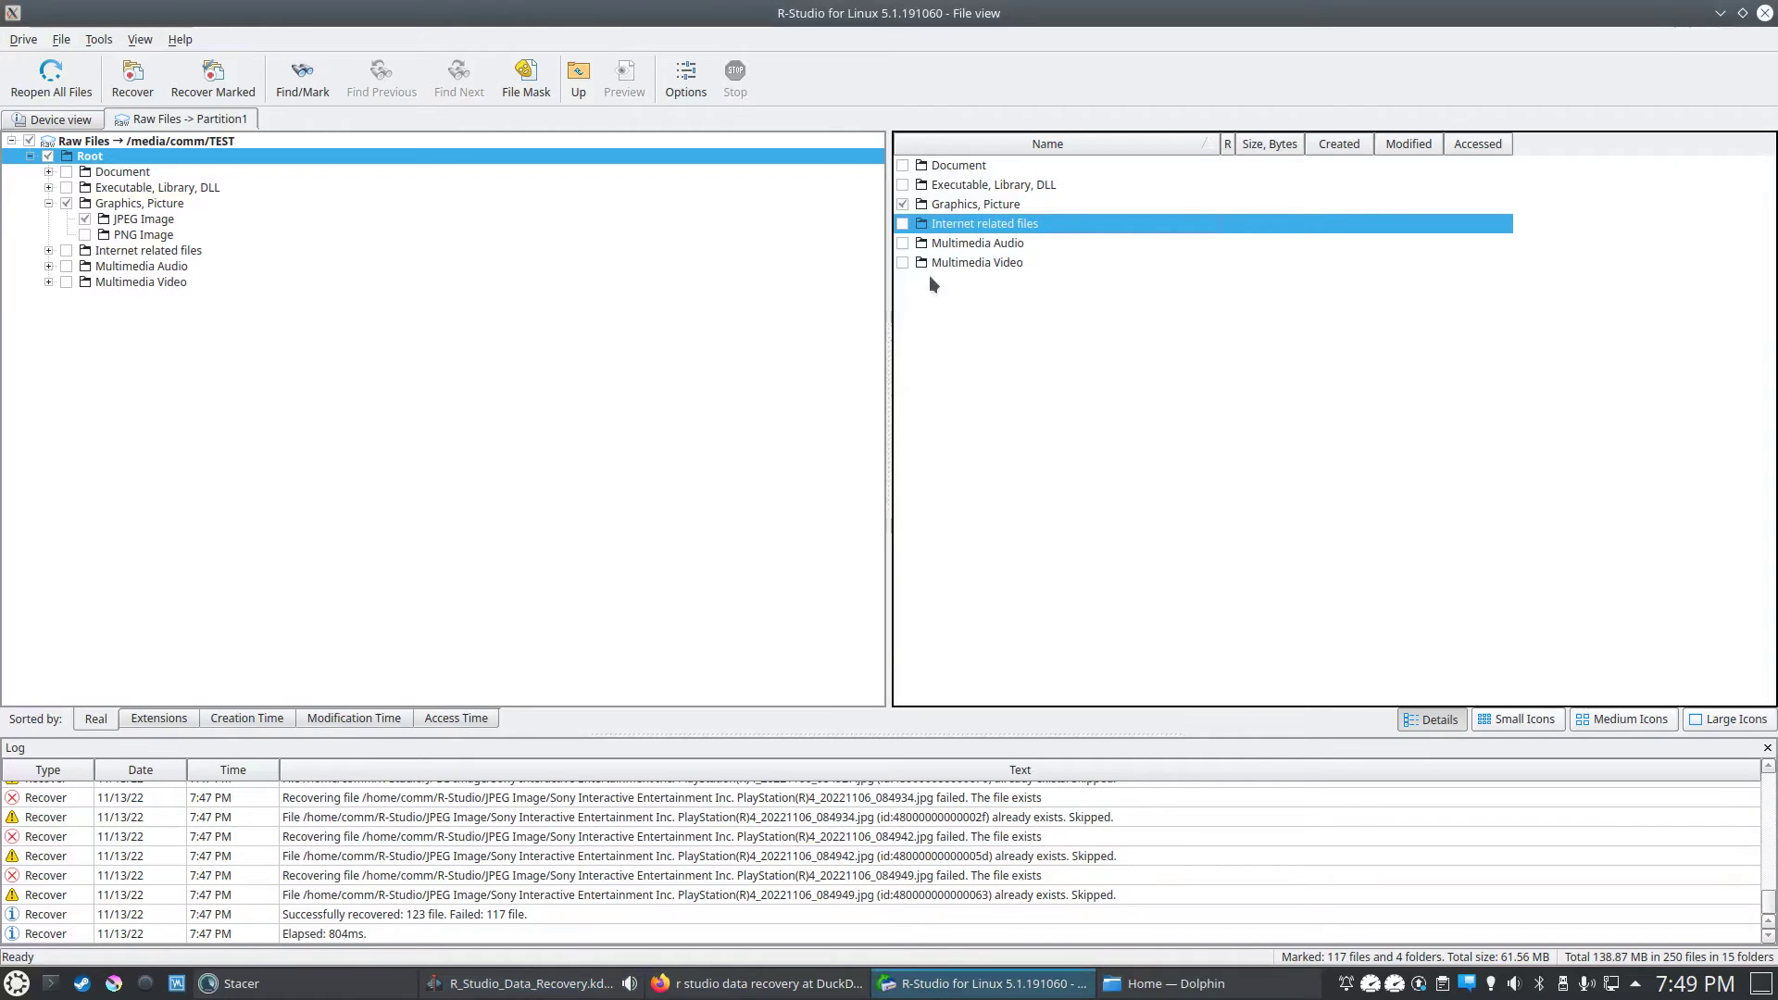
pyautogui.click(948, 208)
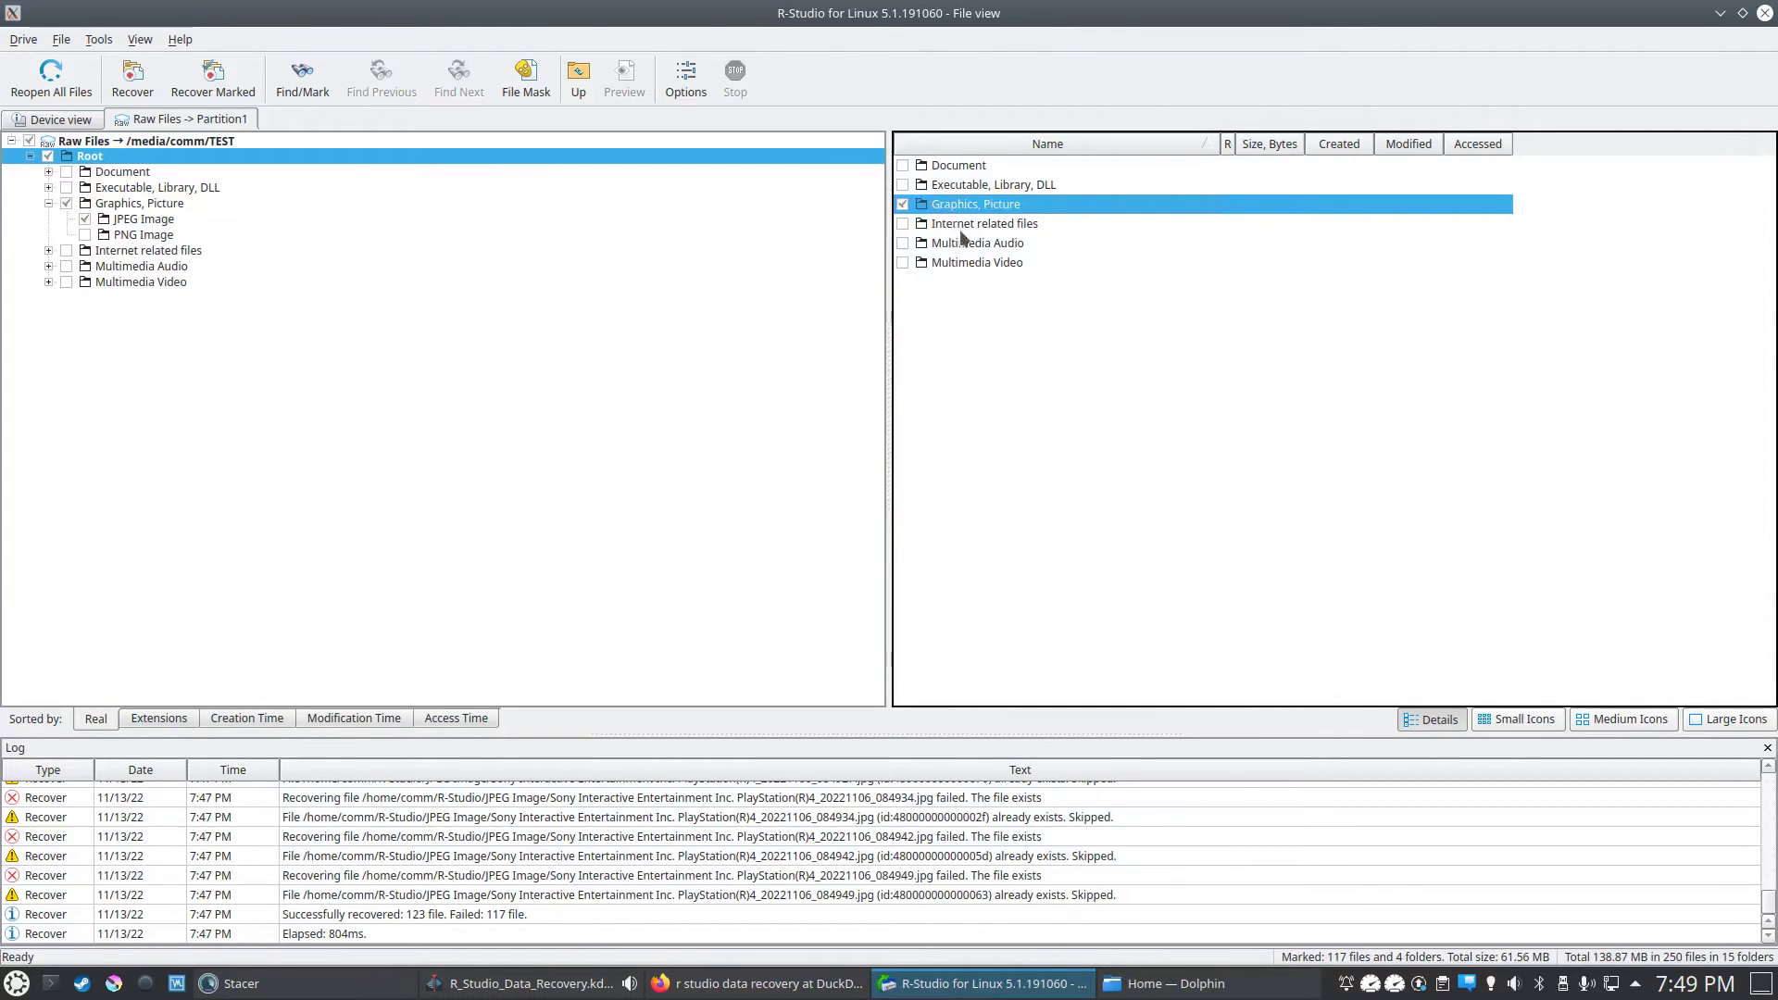
pyautogui.click(908, 264)
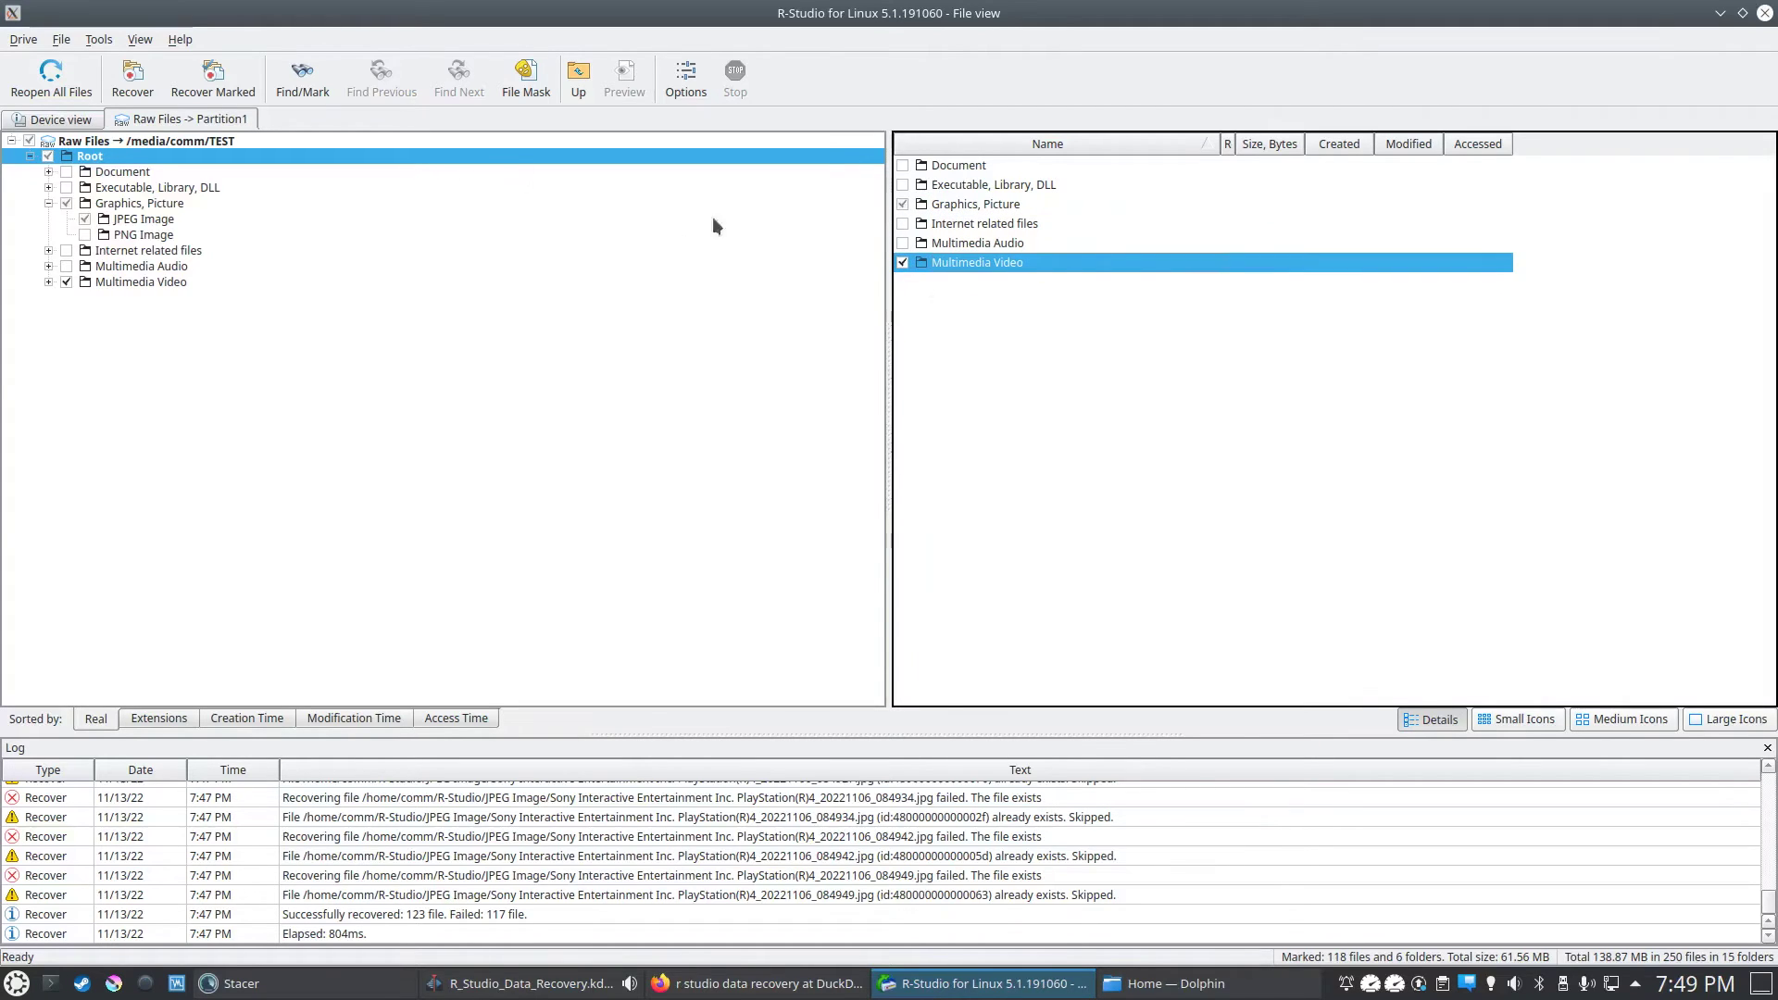
# Step: Open the Recover dialog for the marked files and inspect the output path
pyautogui.click(213, 98)
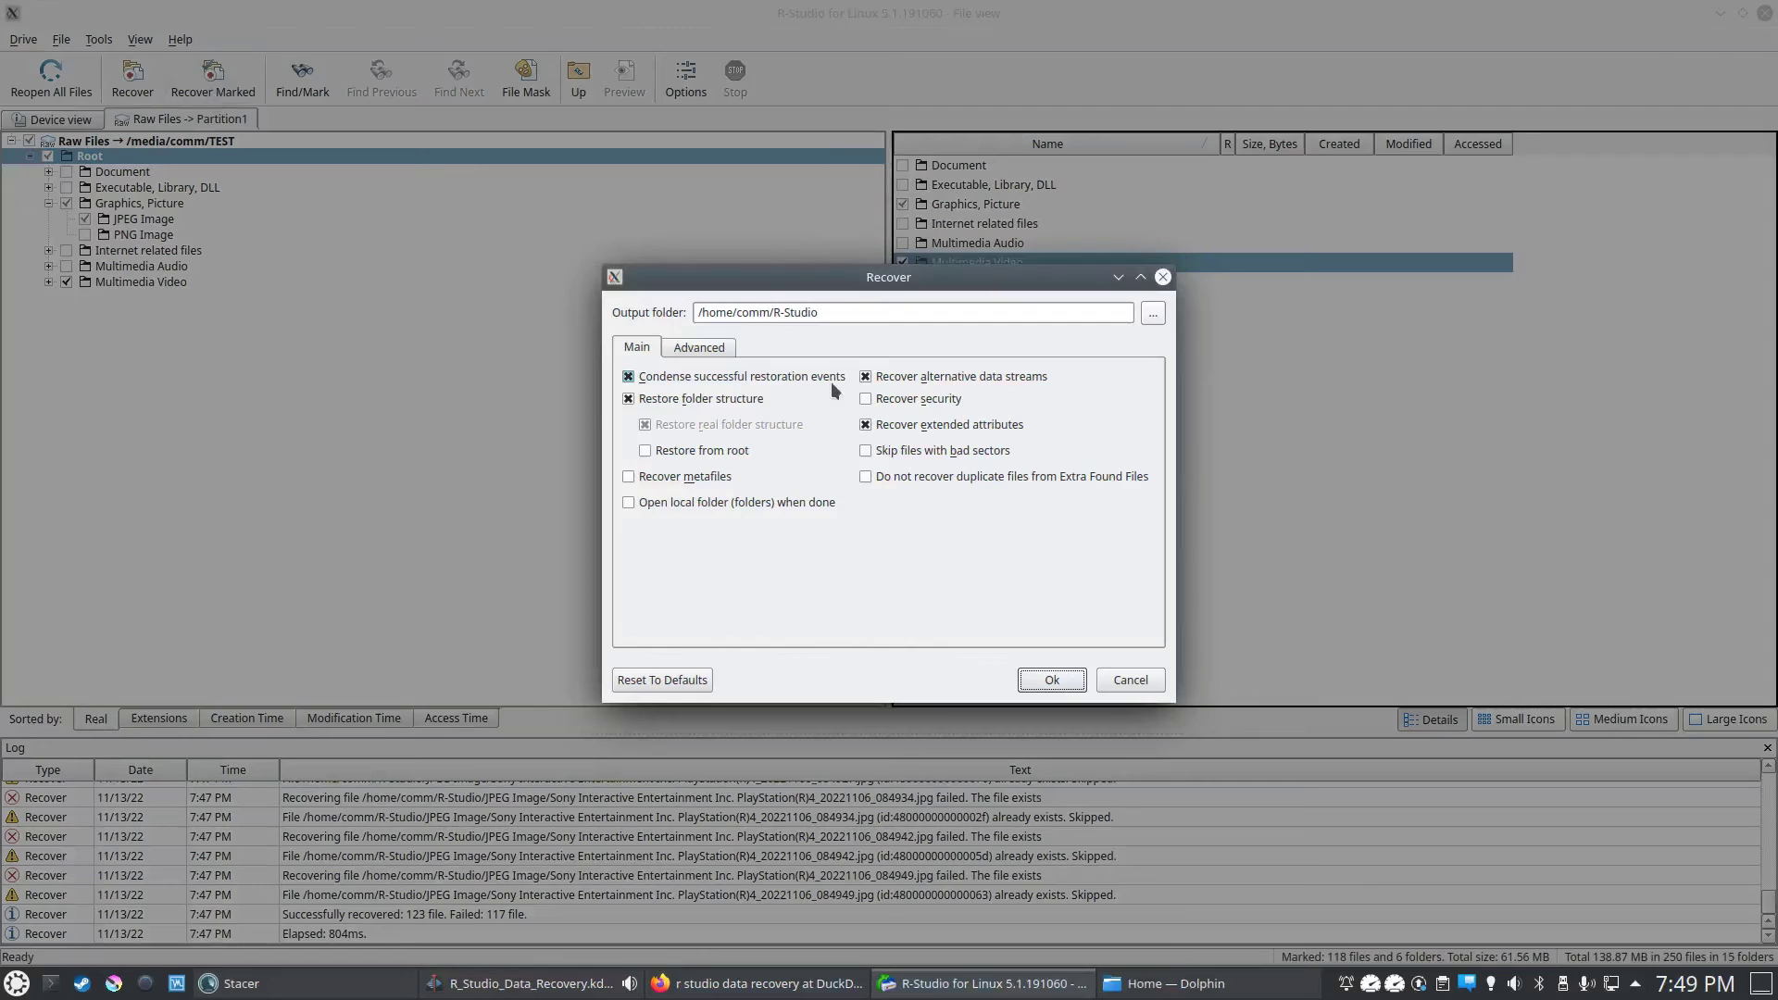
pyautogui.moveTo(817, 316); pyautogui.dragTo(776, 315)
pyautogui.click(786, 316)
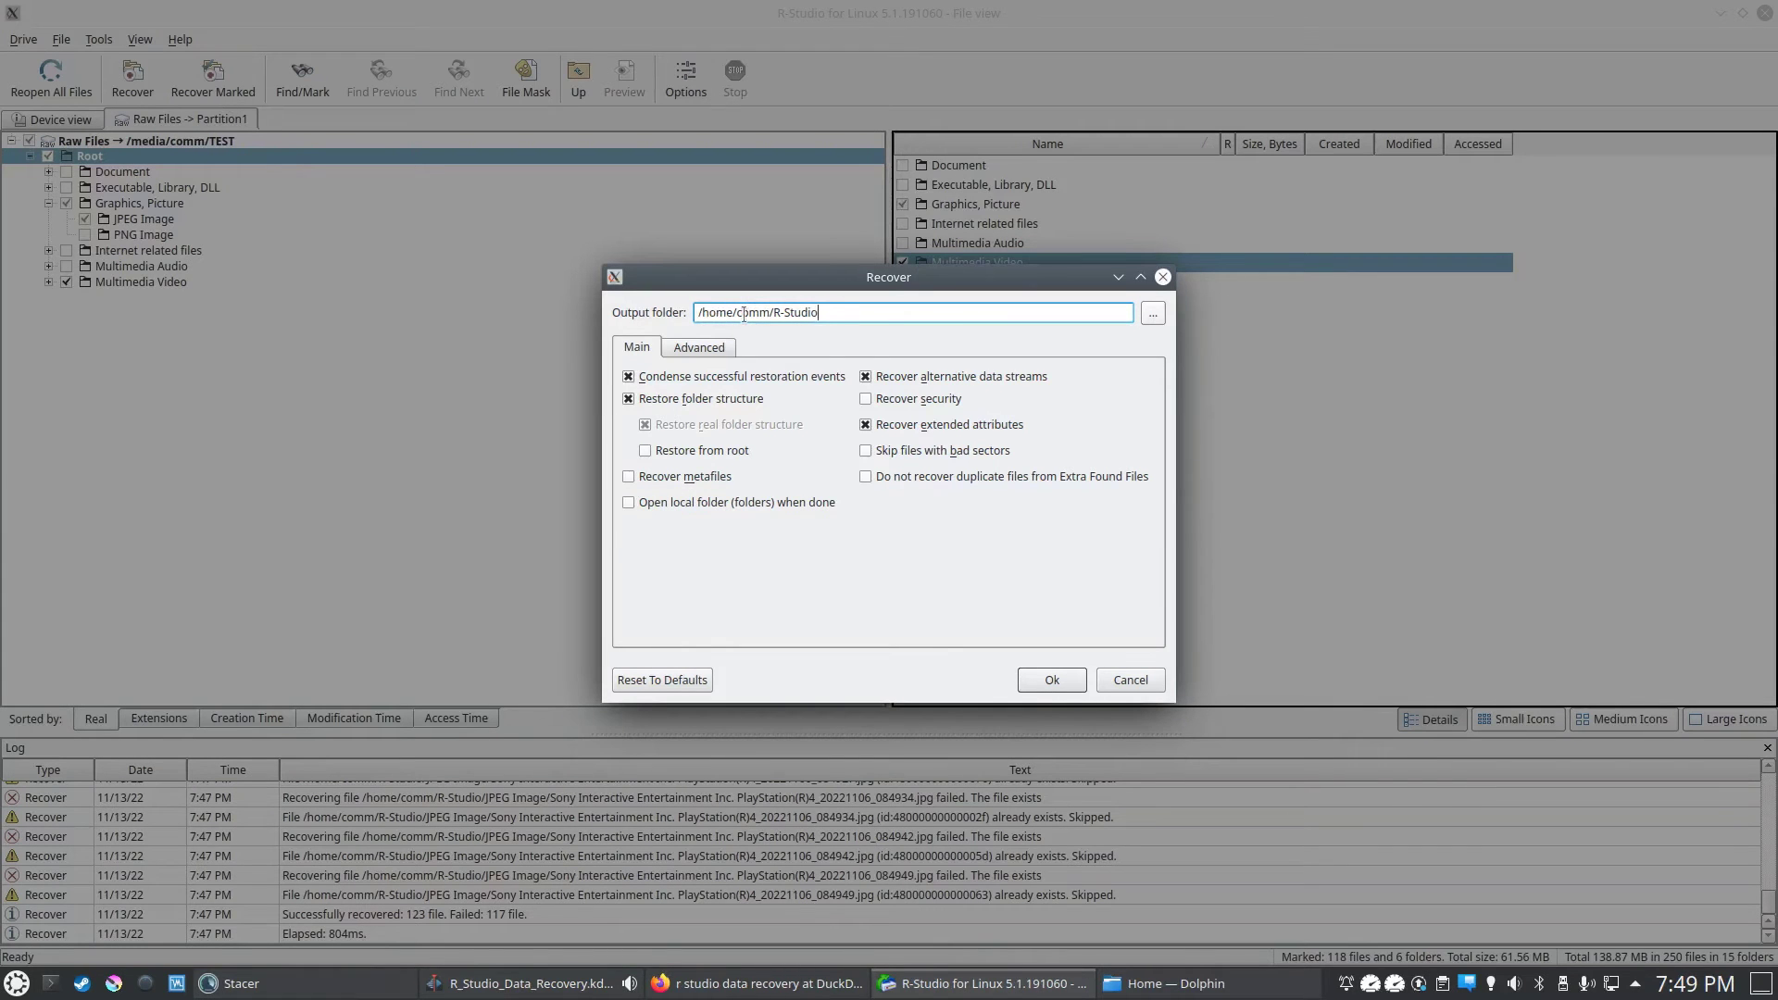
pyautogui.doubleClick(742, 316)
pyautogui.doubleClick(792, 321)
pyautogui.click(843, 316)
# Step: Set the output folder to /home/comm/R-Studio through the folder browser
pyautogui.click(1149, 315)
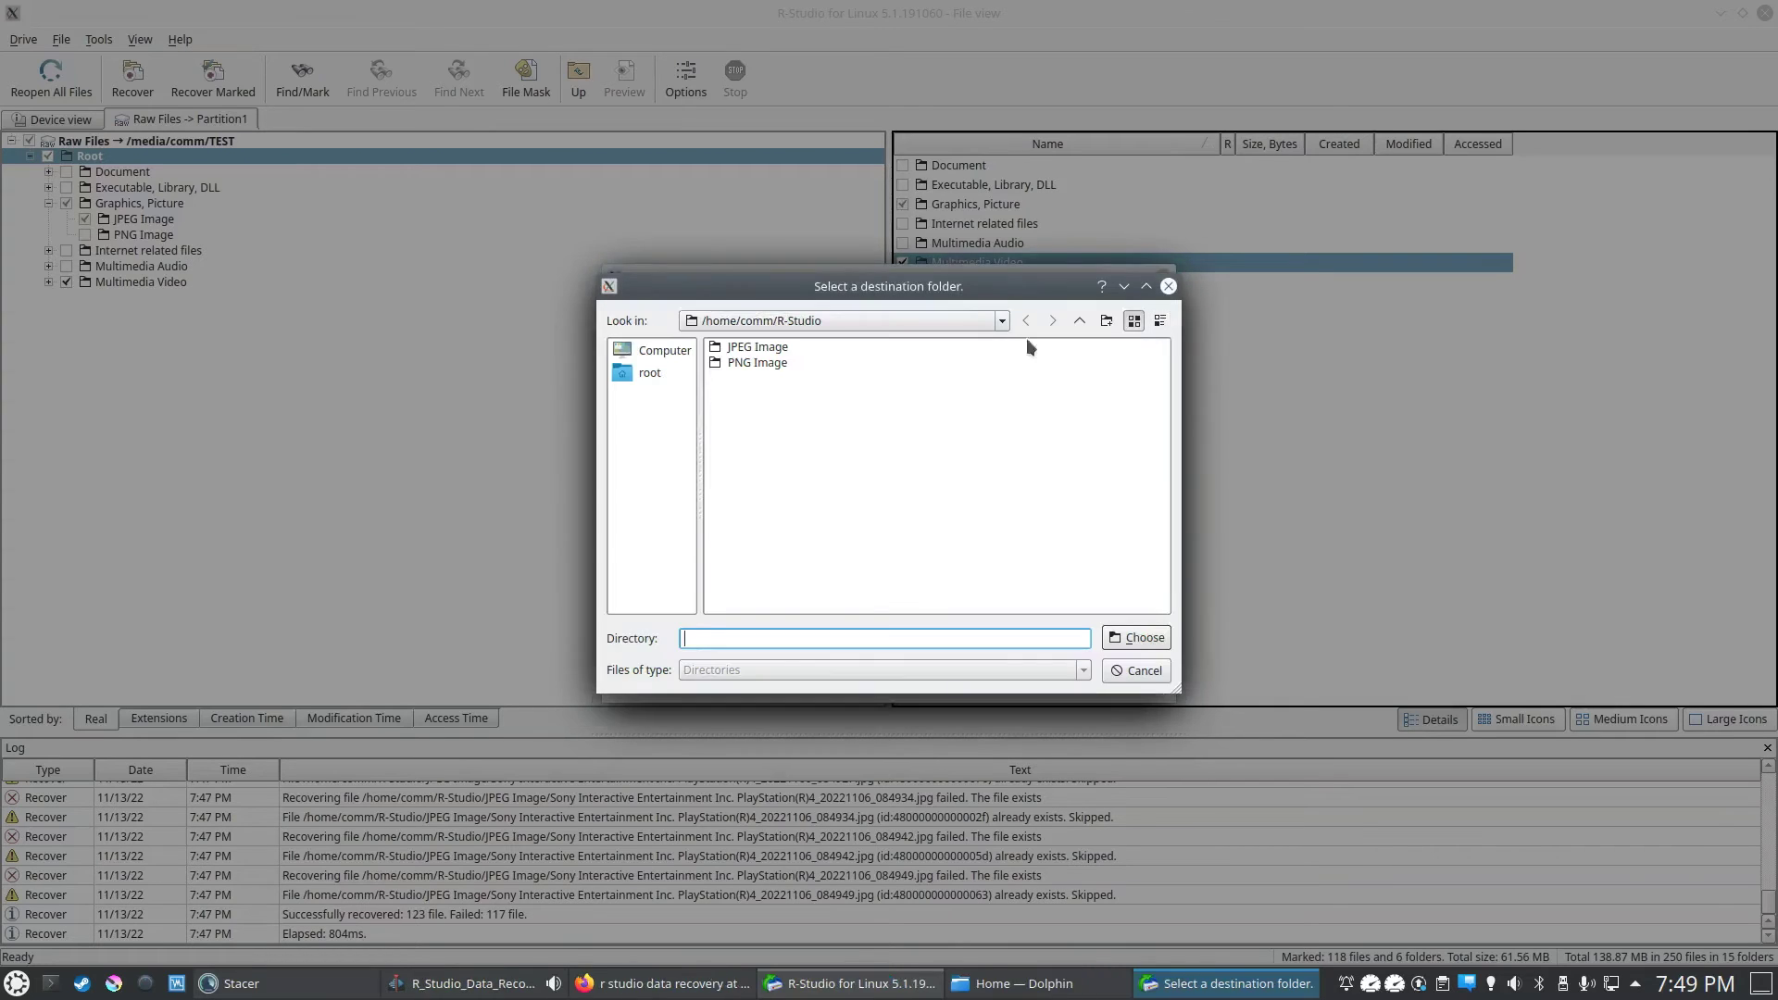
pyautogui.click(997, 325)
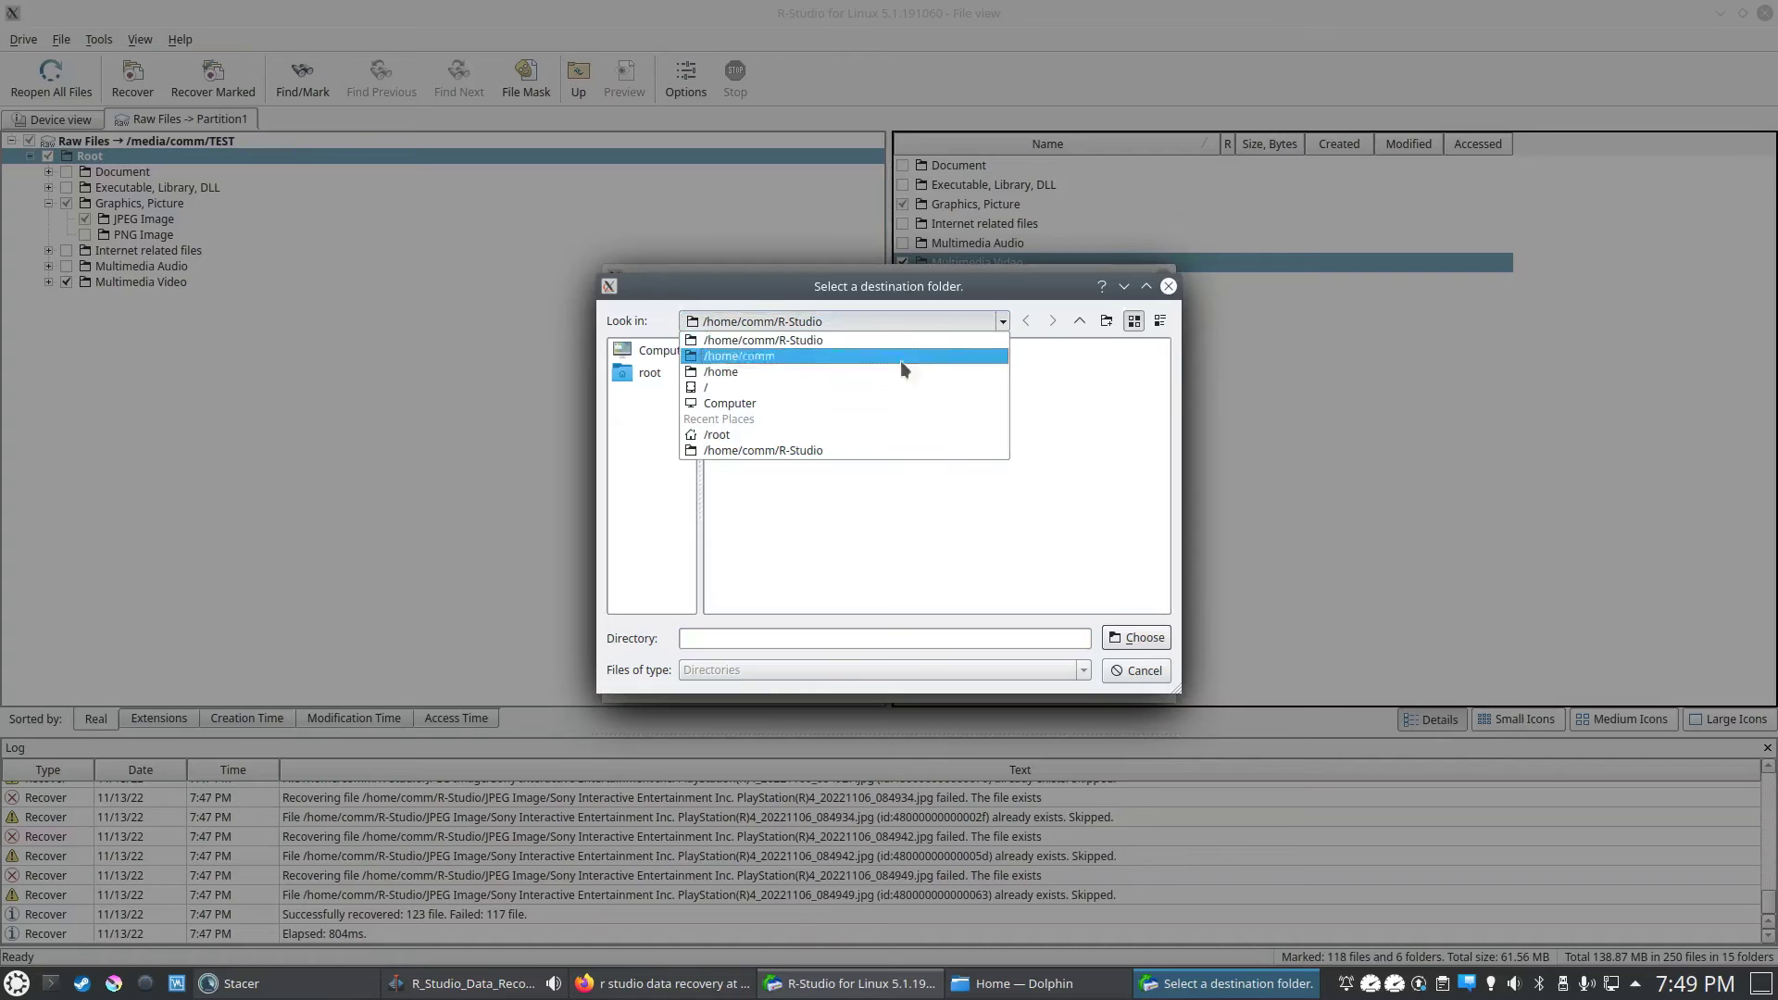
pyautogui.click(997, 346)
pyautogui.click(1136, 671)
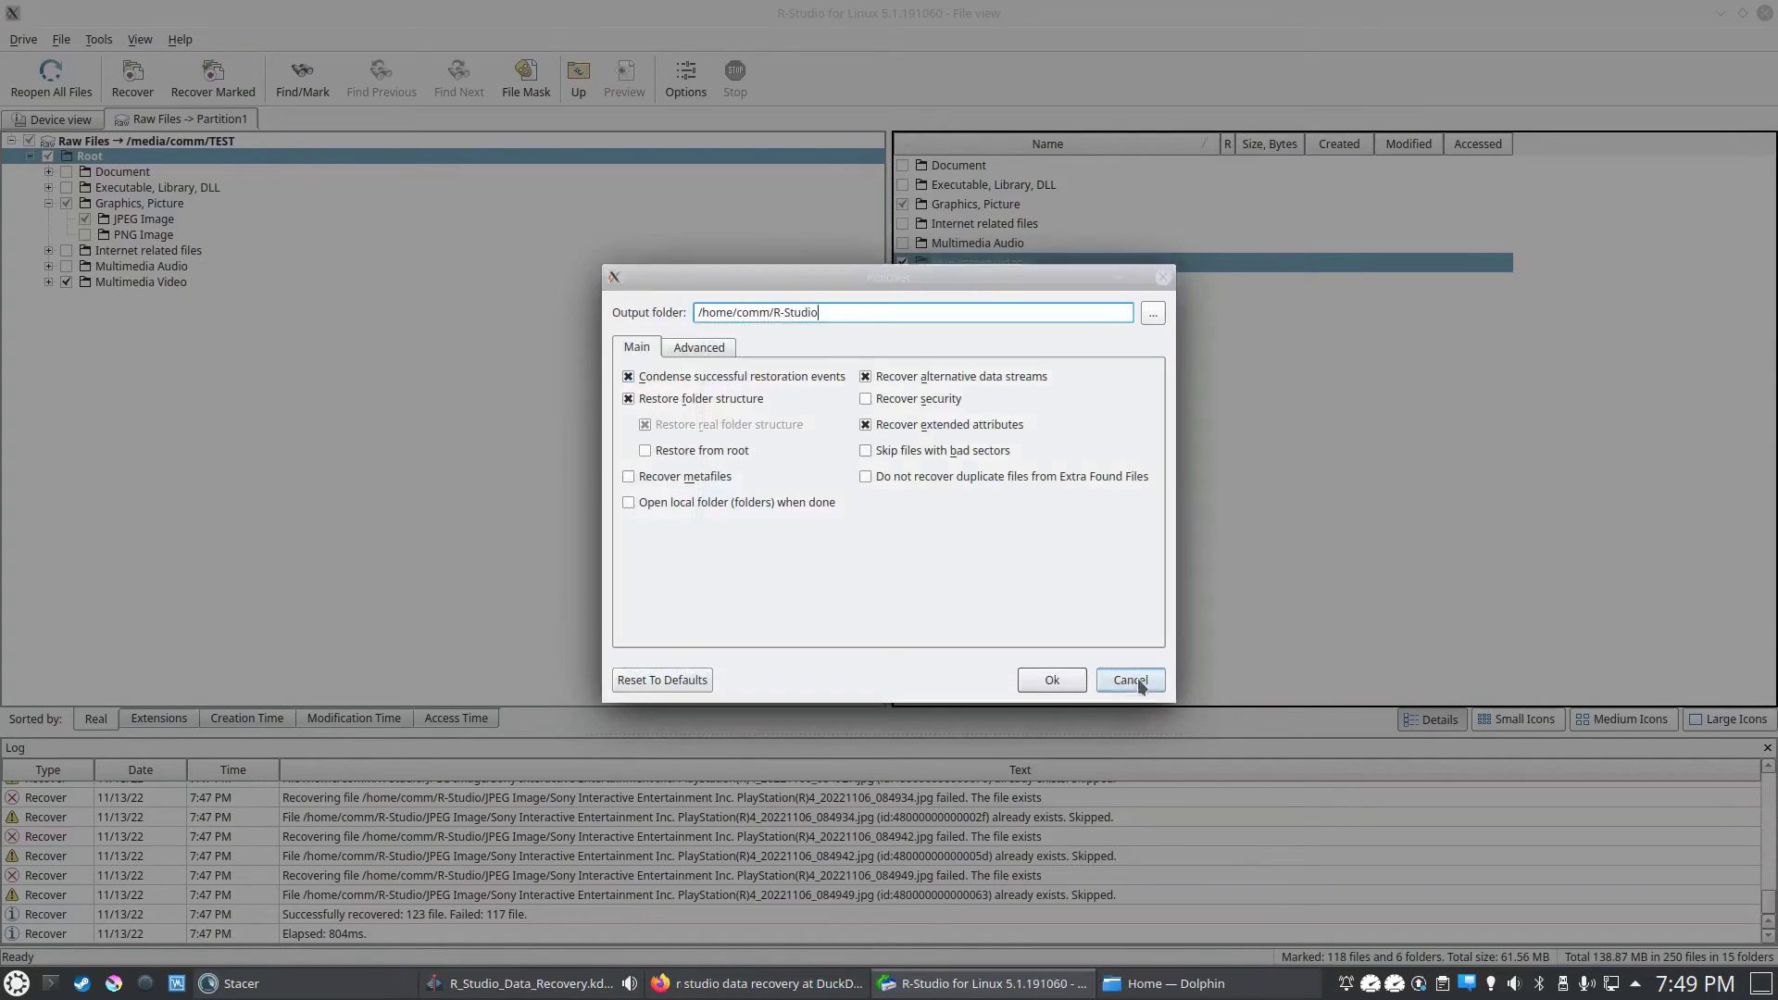
# Step: Check the Advanced options, then recover the 118 marked files
pyautogui.click(700, 349)
pyautogui.click(636, 350)
pyautogui.click(1052, 681)
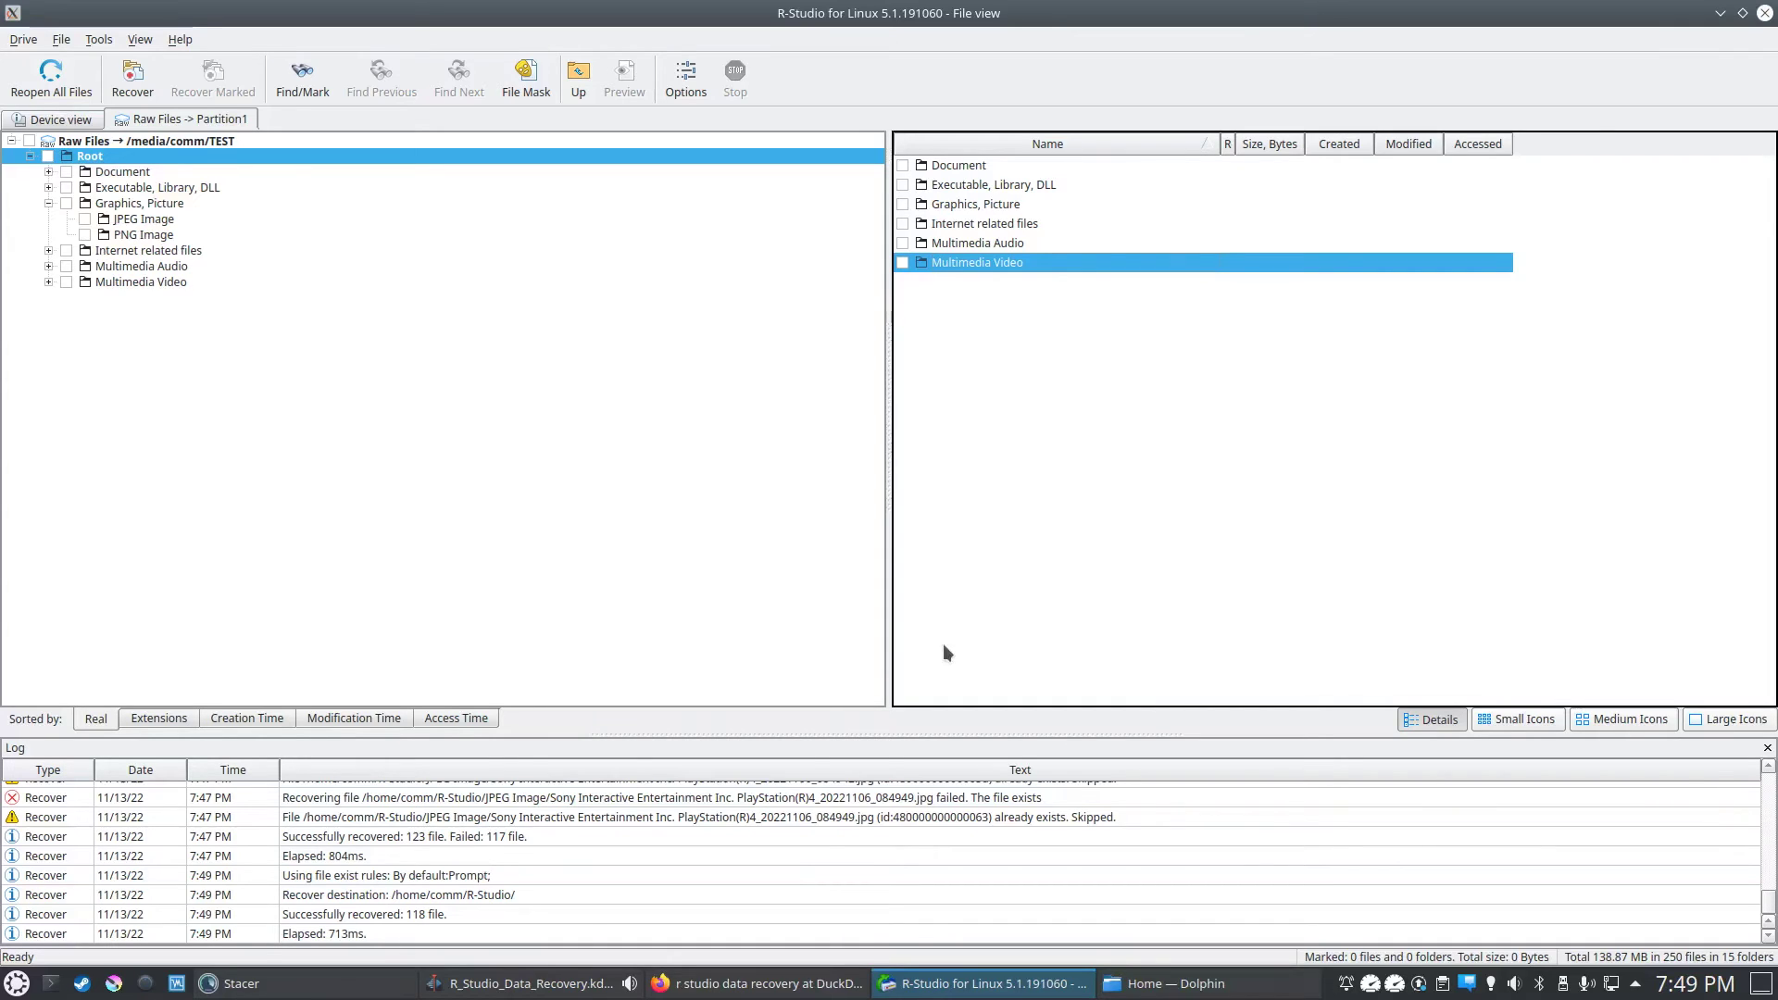
# Step: In Dolphin's home folder, expand R-Studio › Graphics, Picture › JPEG Image
pyautogui.click(1169, 984)
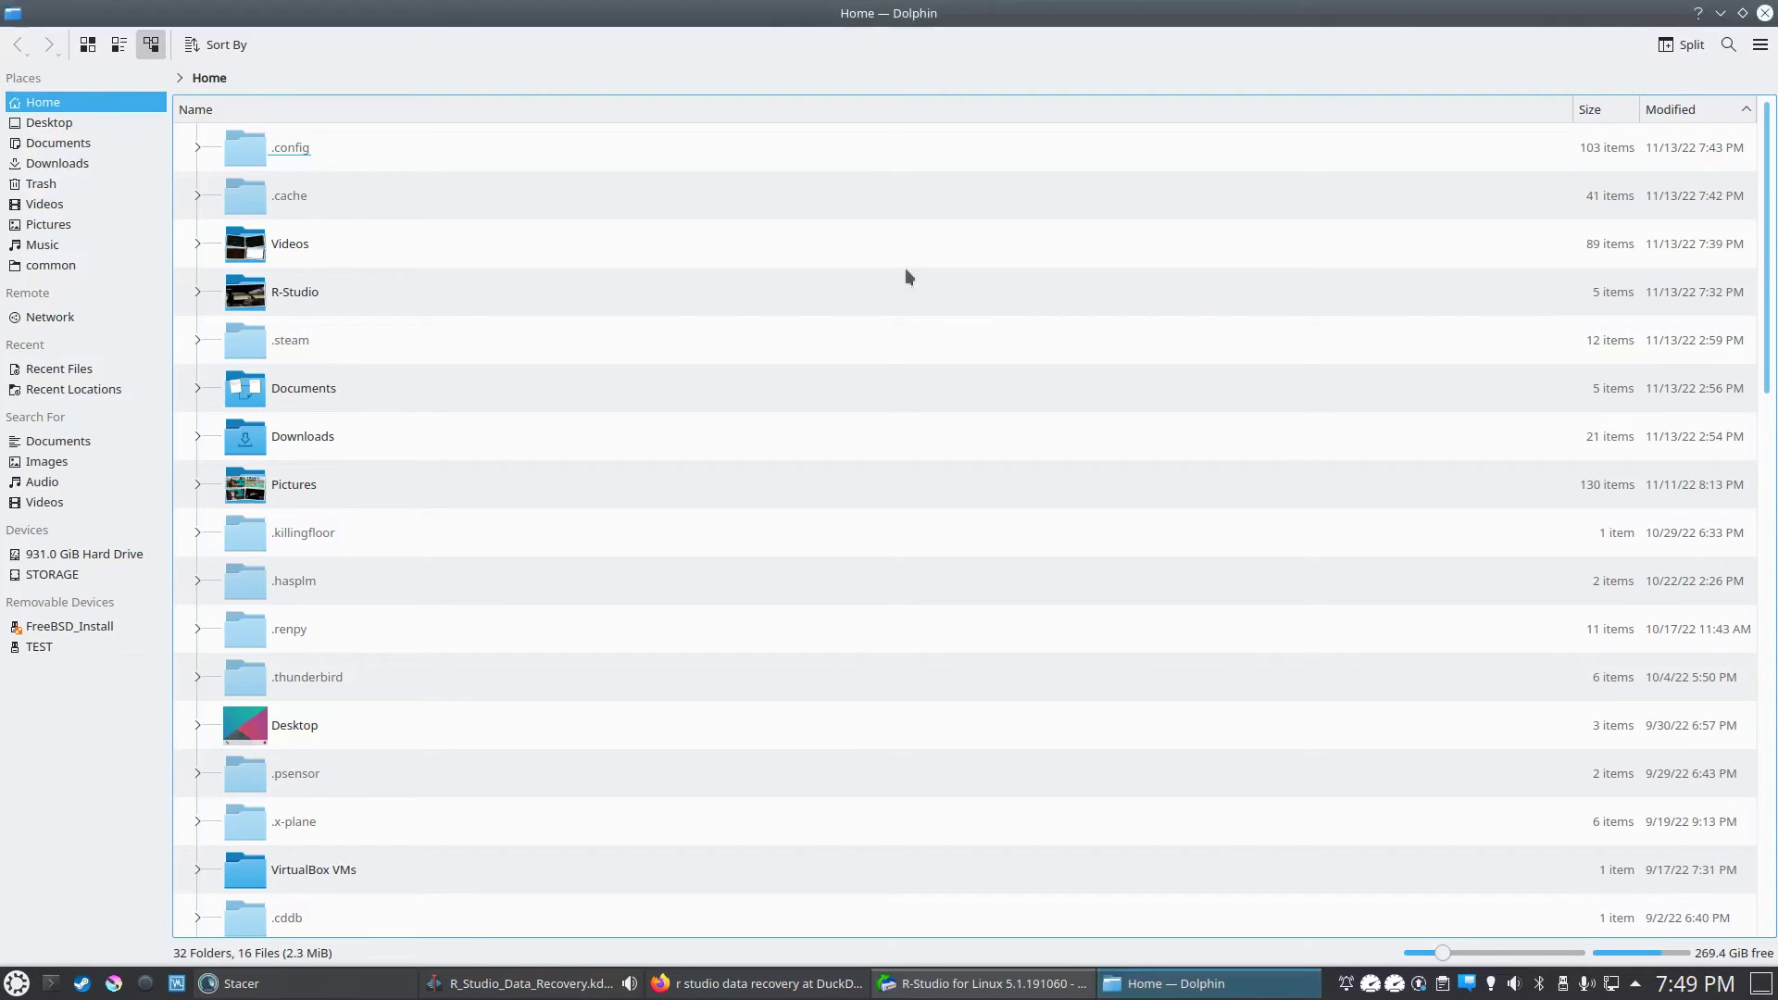
pyautogui.click(45, 122)
pyautogui.click(54, 107)
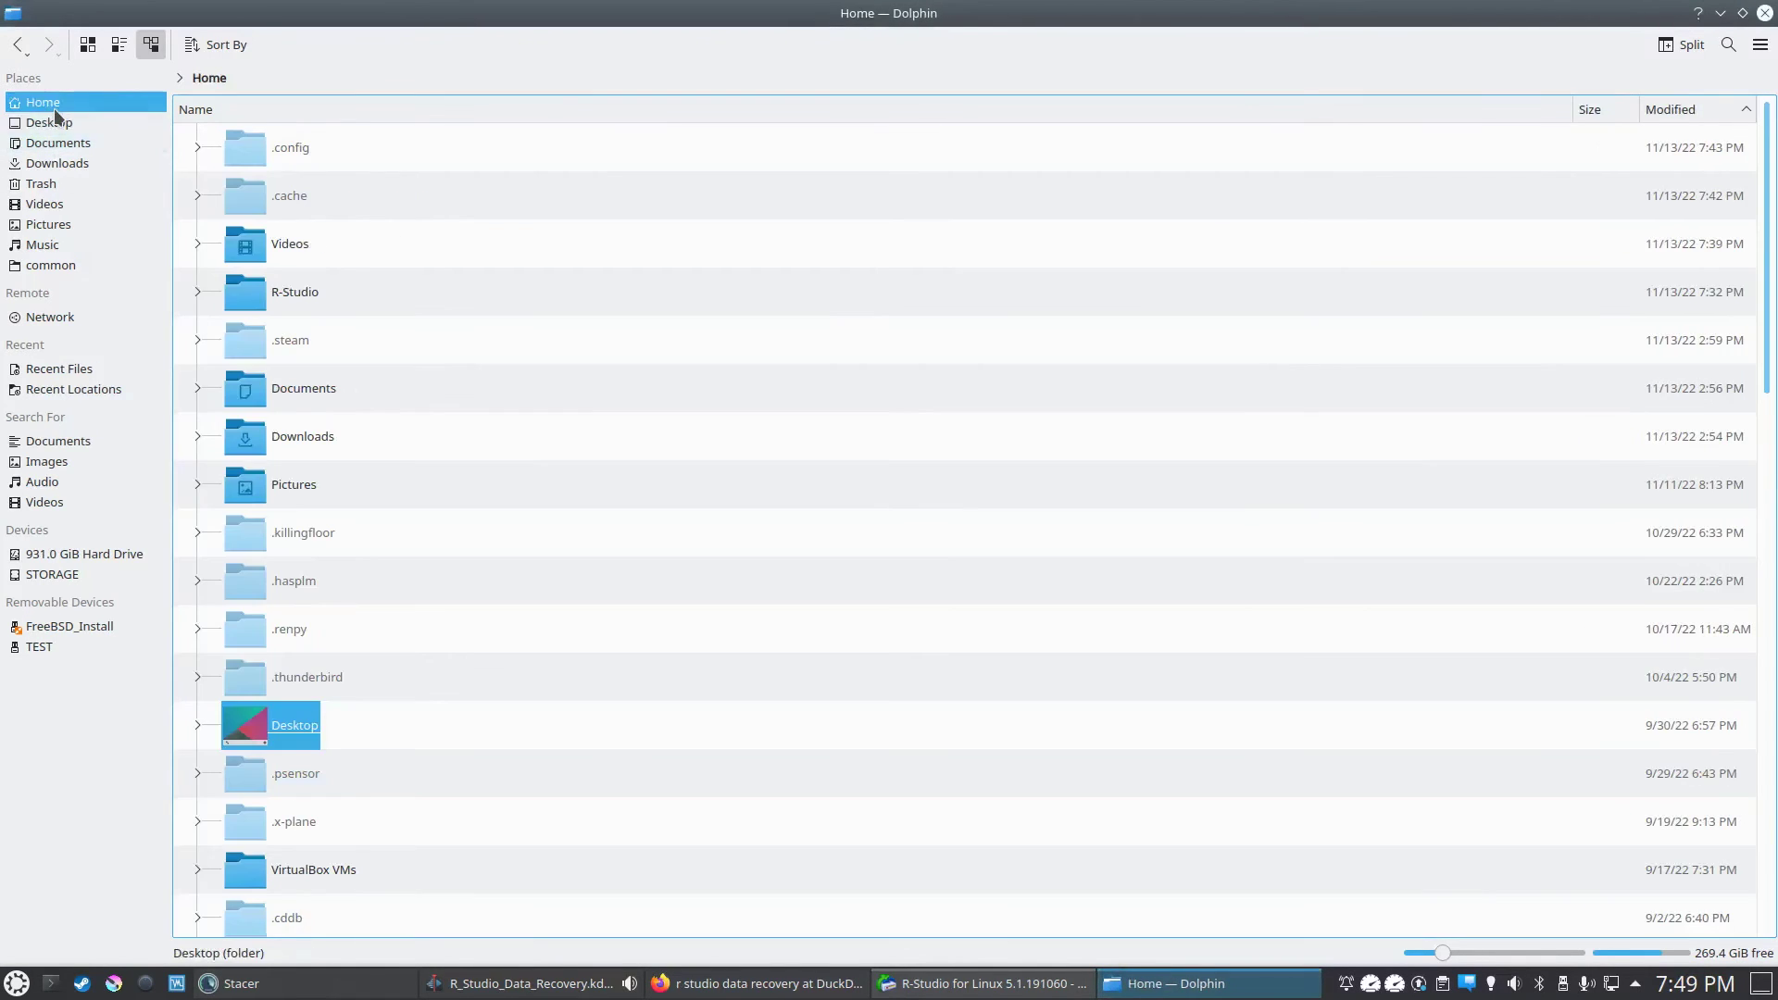
pyautogui.click(196, 292)
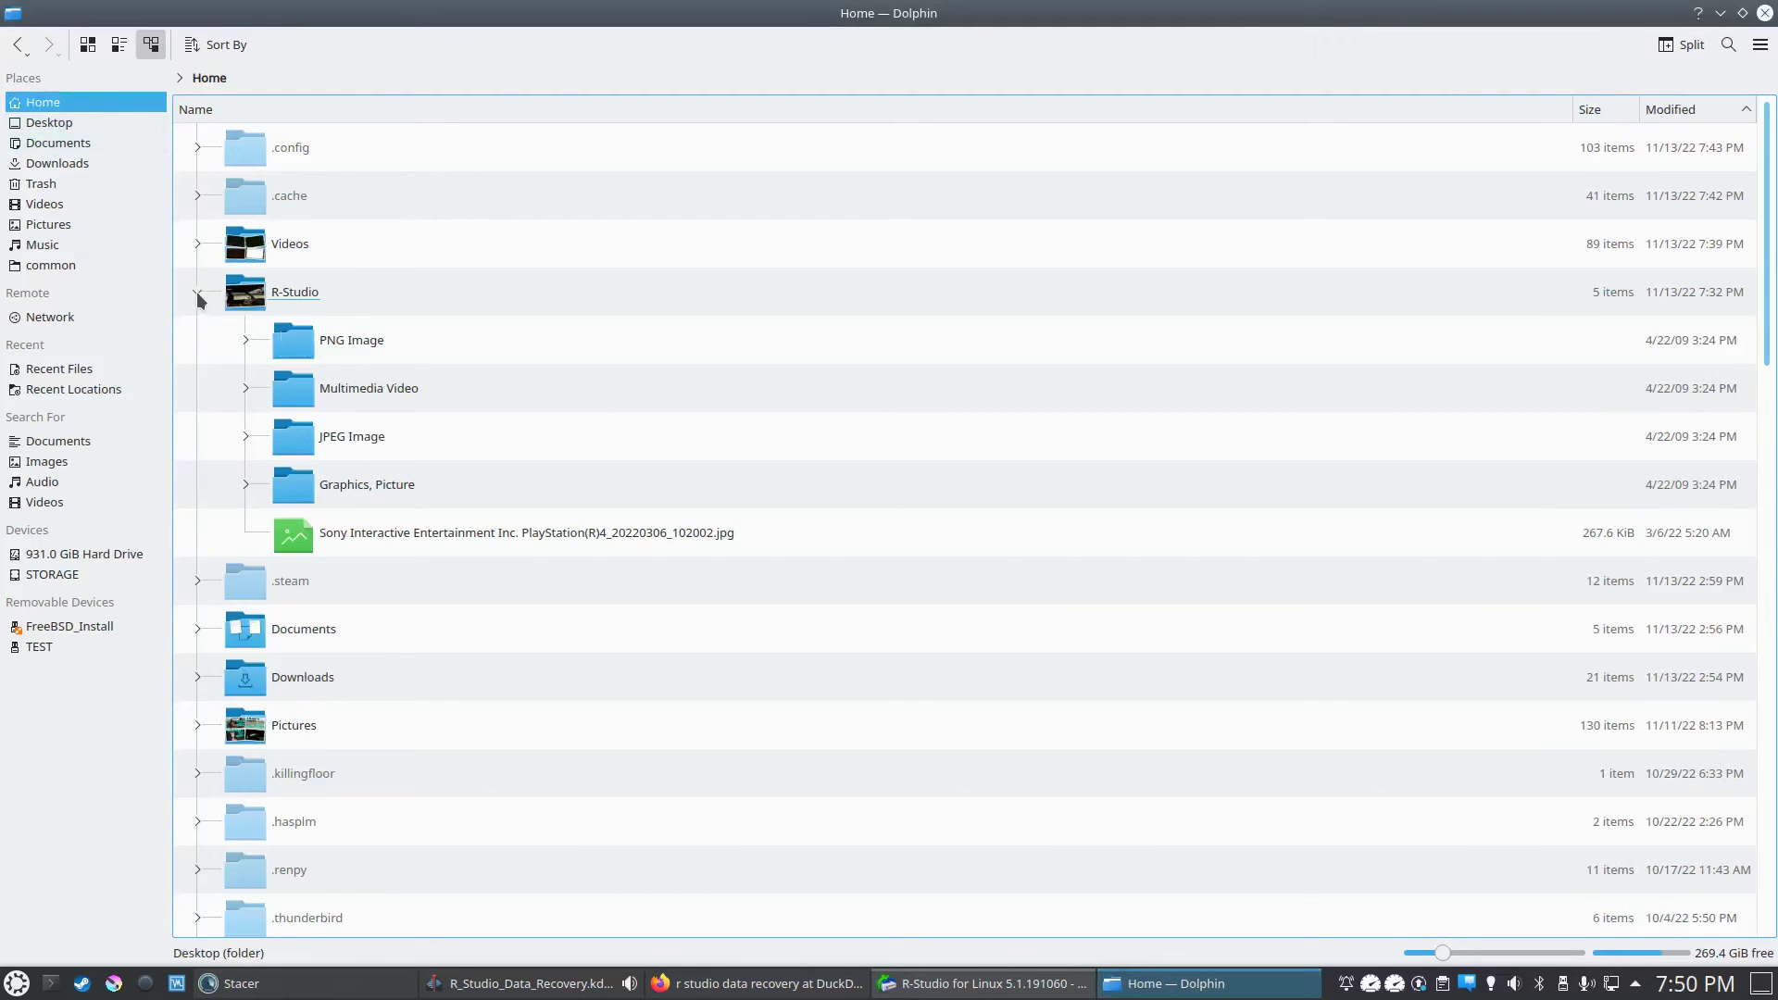
pyautogui.click(245, 485)
pyautogui.click(293, 532)
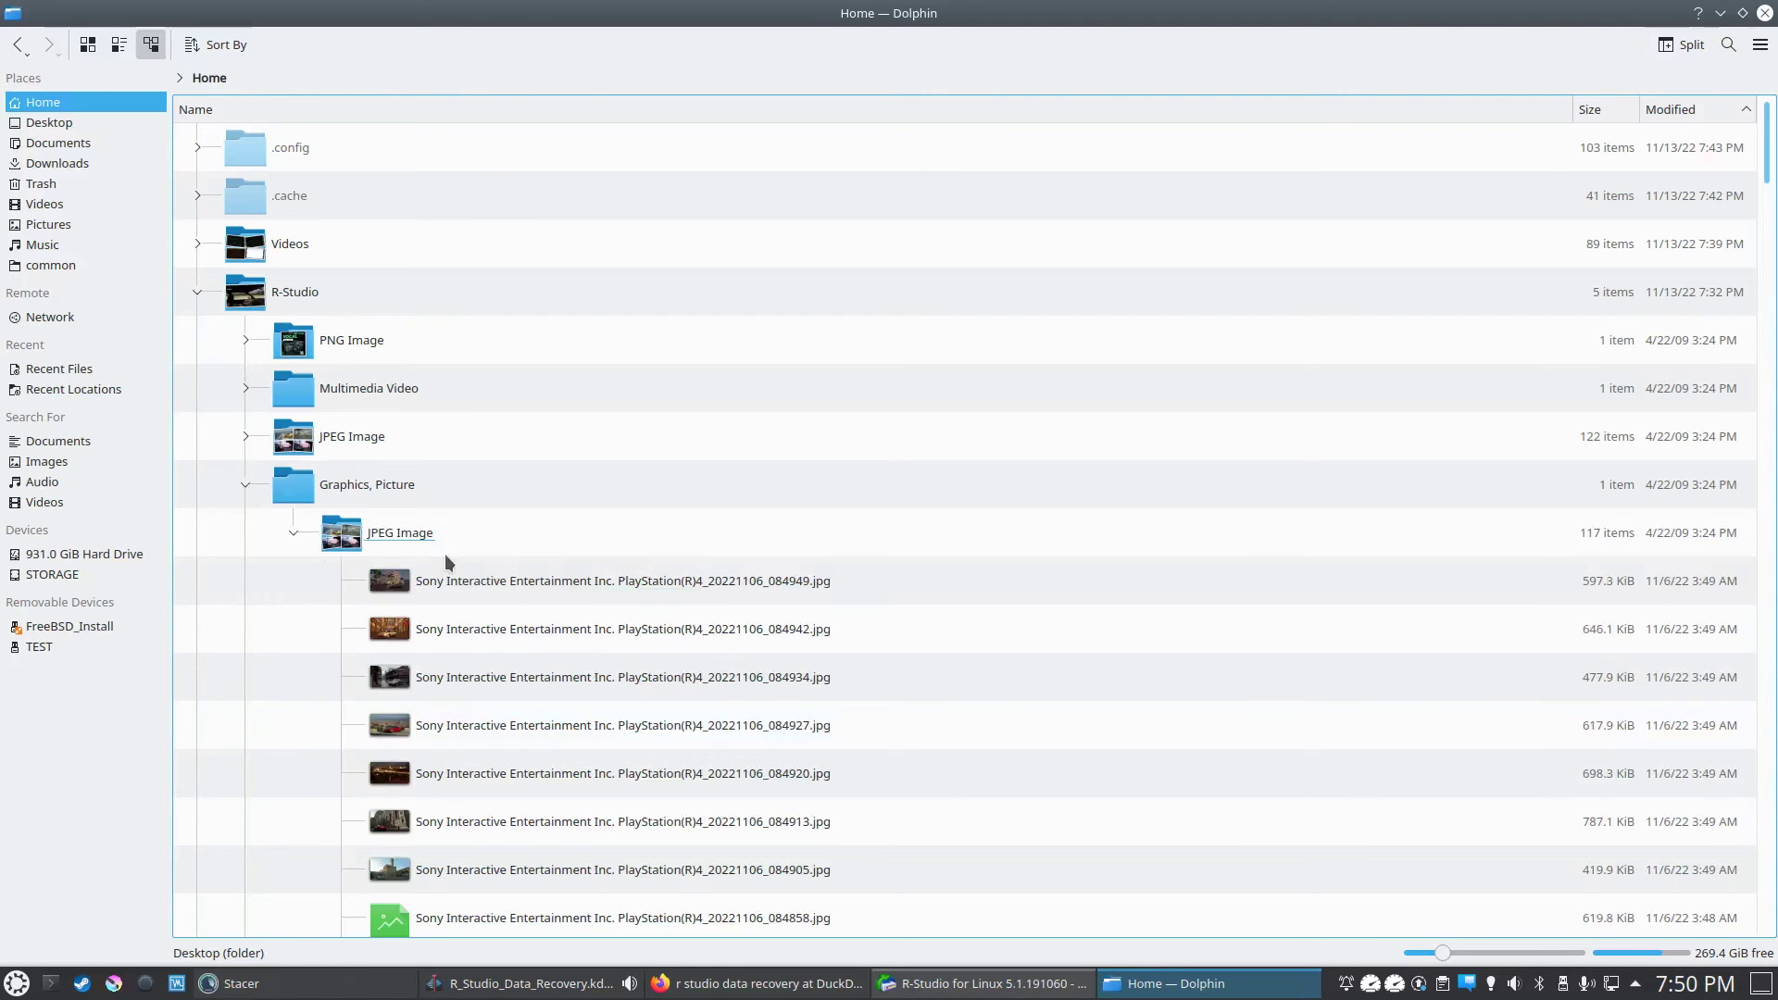
pyautogui.scroll(-3, 444, 554)
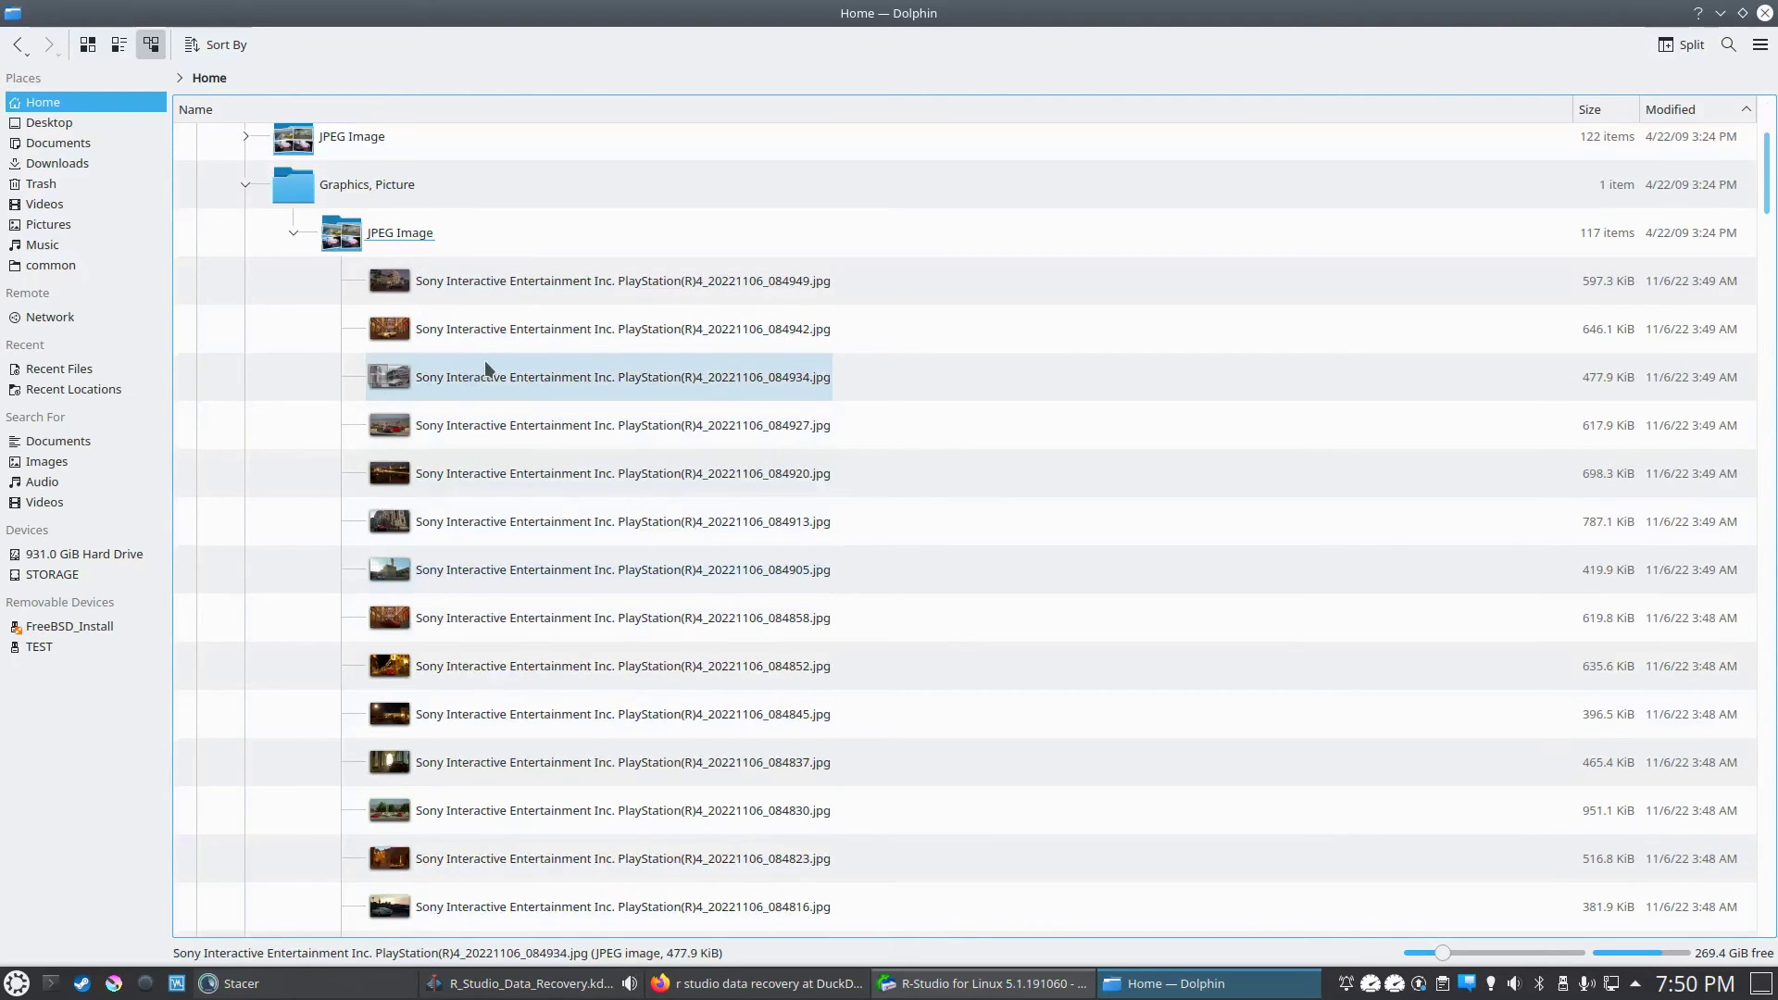
# Step: Select the recovered PlayStation pictures 084949 and 084942
pyautogui.click(512, 279)
pyautogui.click(505, 339)
pyautogui.click(503, 384)
pyautogui.doubleClick(507, 284)
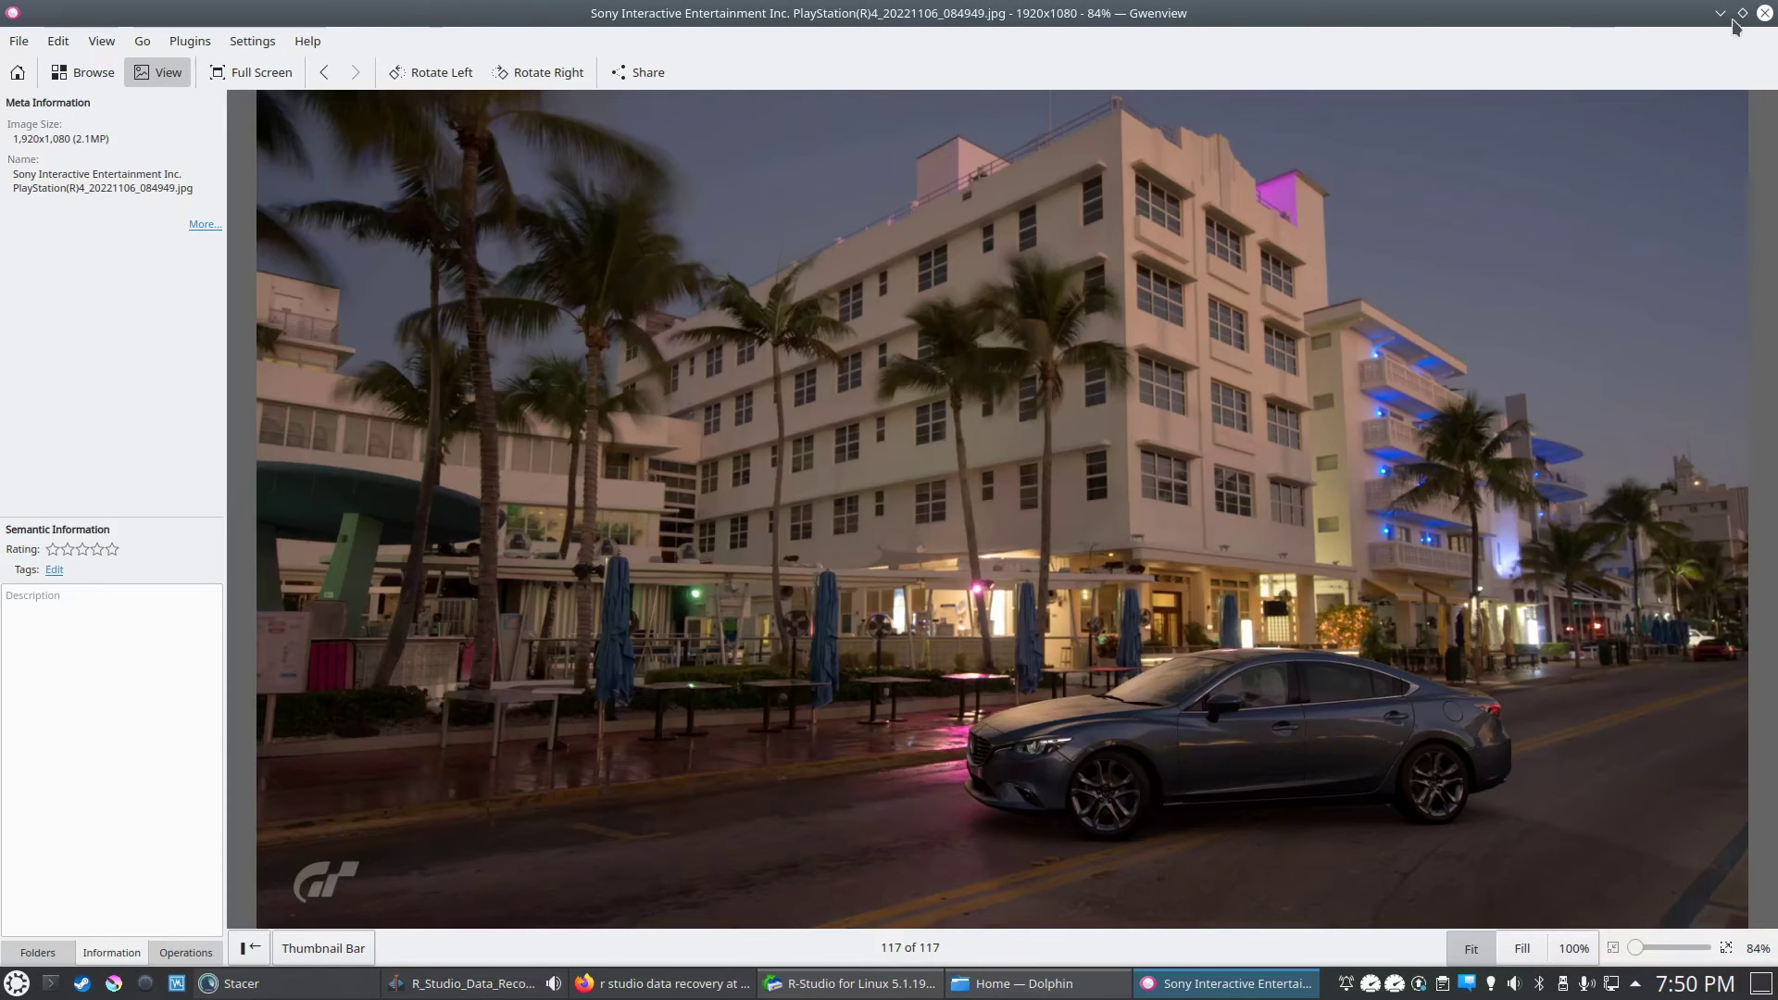
pyautogui.click(1766, 13)
pyautogui.doubleClick(520, 331)
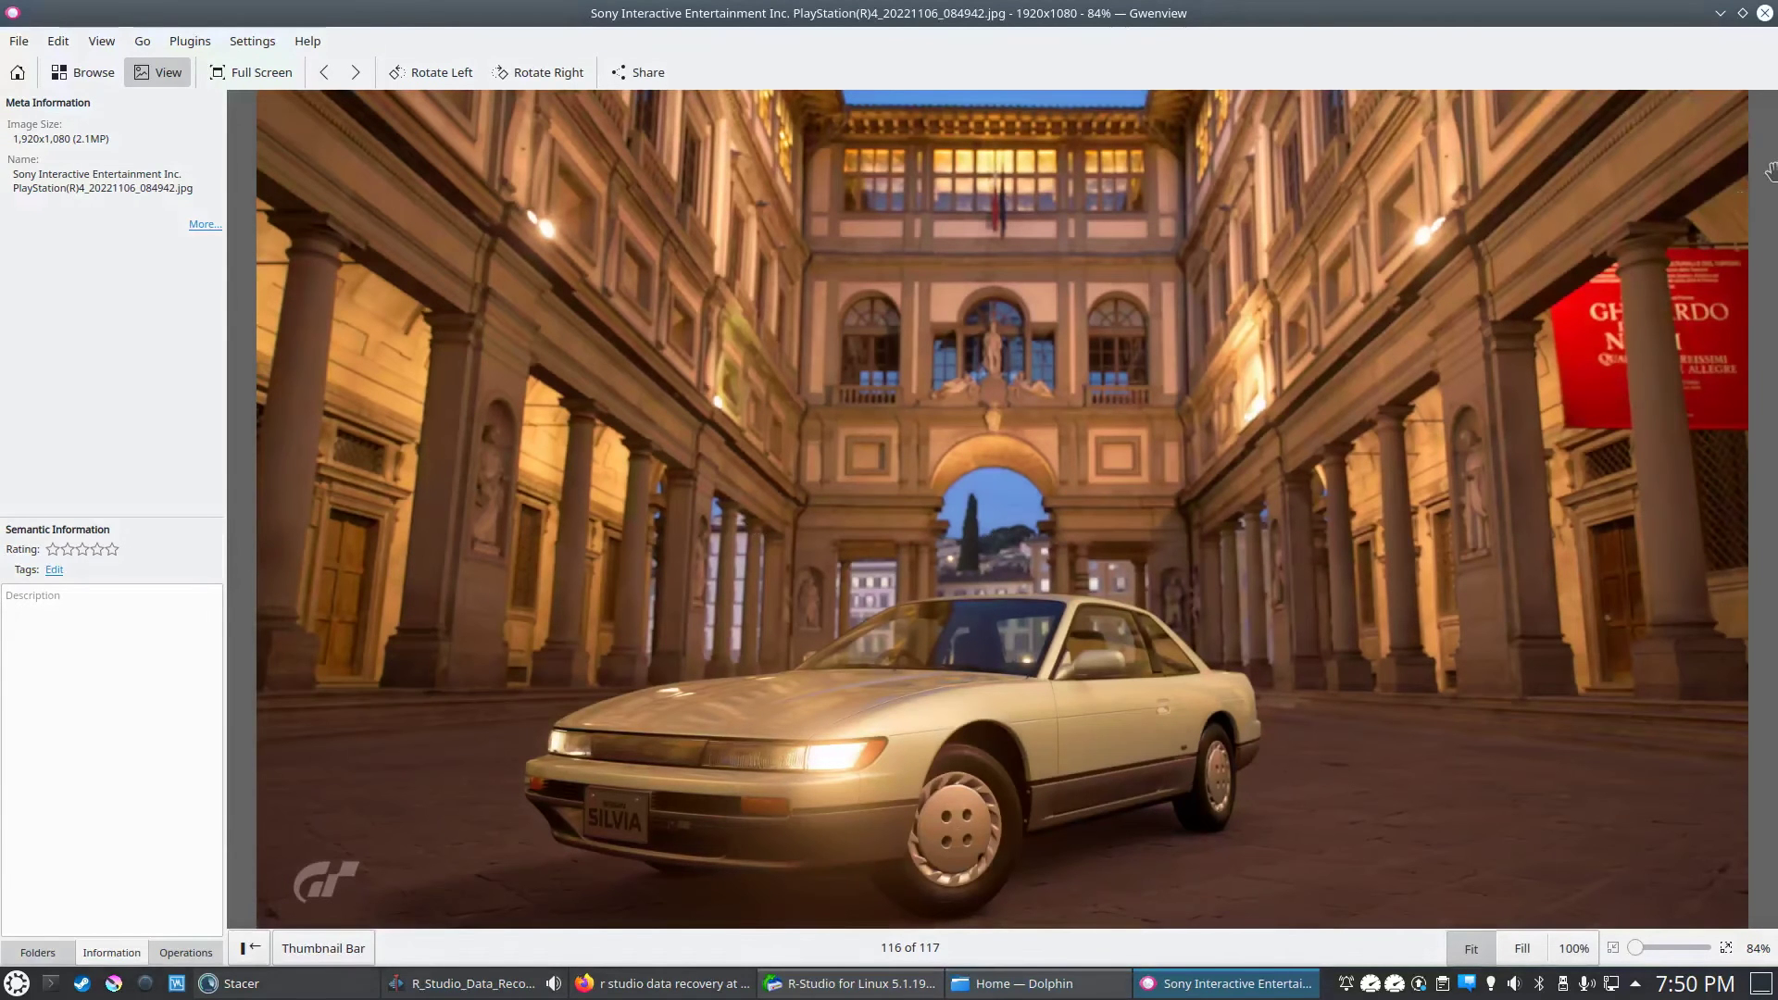
pyautogui.click(1765, 13)
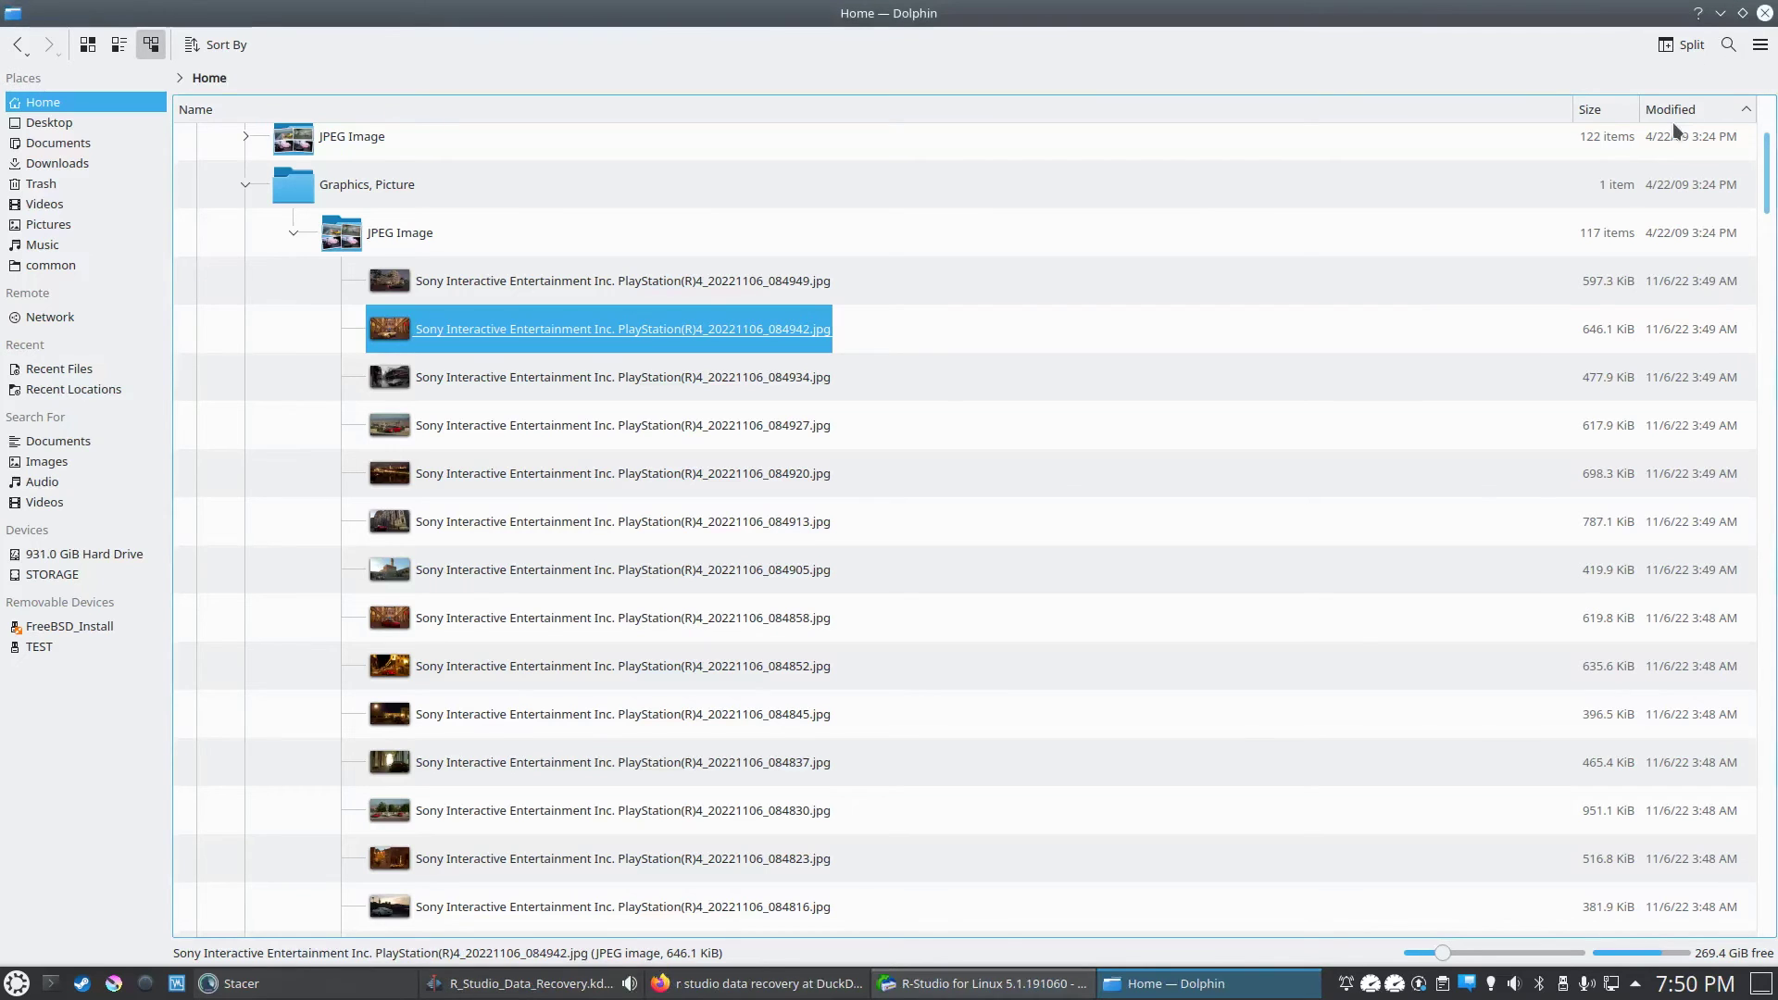
# Step: Bring the R-Studio for Linux window with its recovery log back to the front
pyautogui.click(1038, 979)
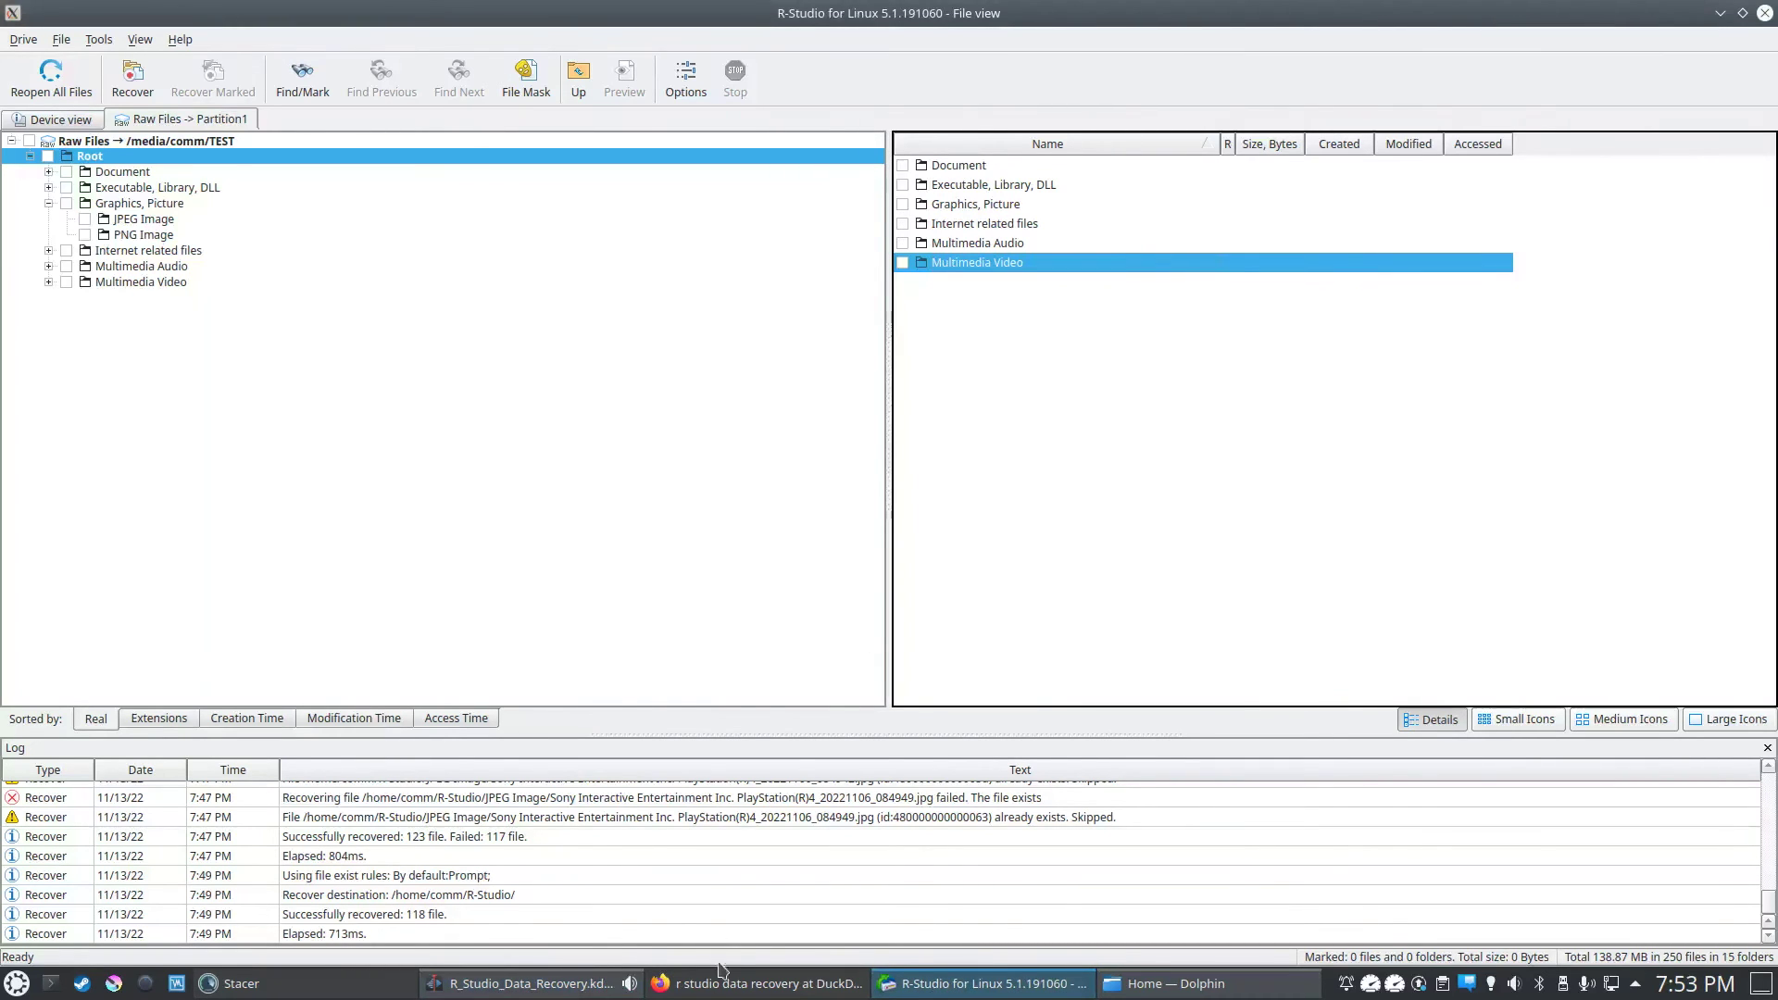
# Step: Switch to Firefox's DuckDuckGo results for "r studio data recovery", dismissing the suggestions
pyautogui.click(758, 984)
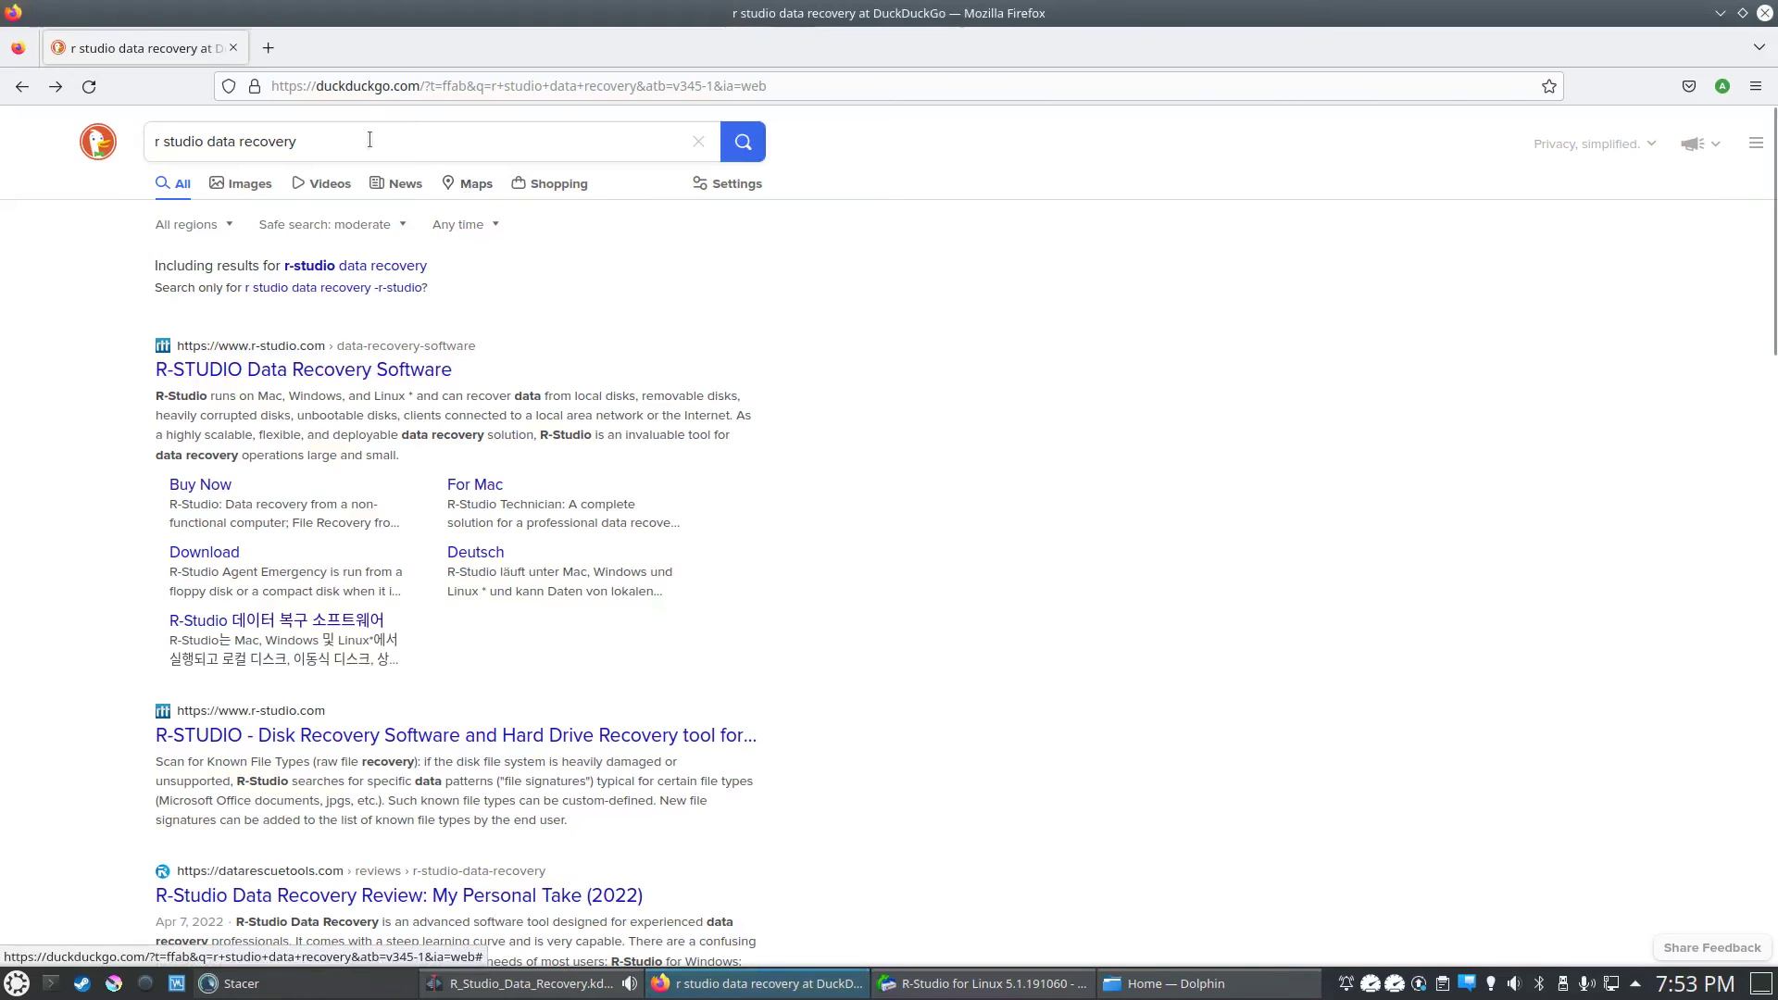
pyautogui.click(322, 142)
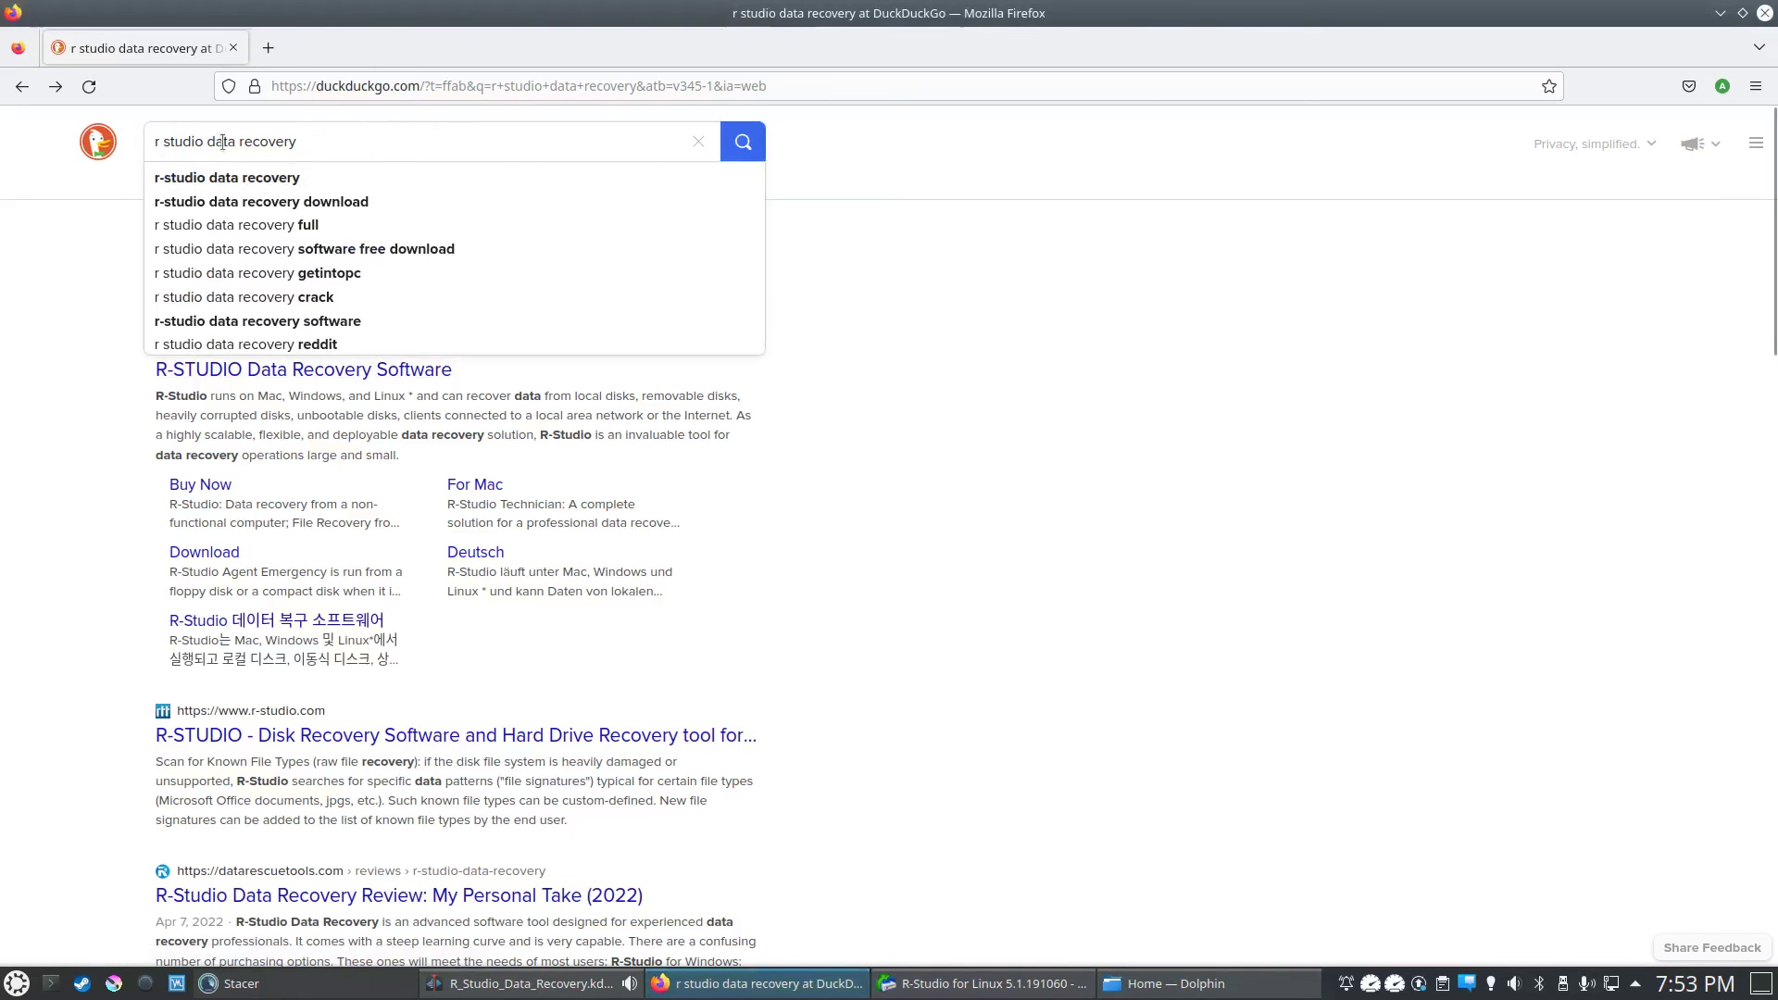
pyautogui.click(58, 317)
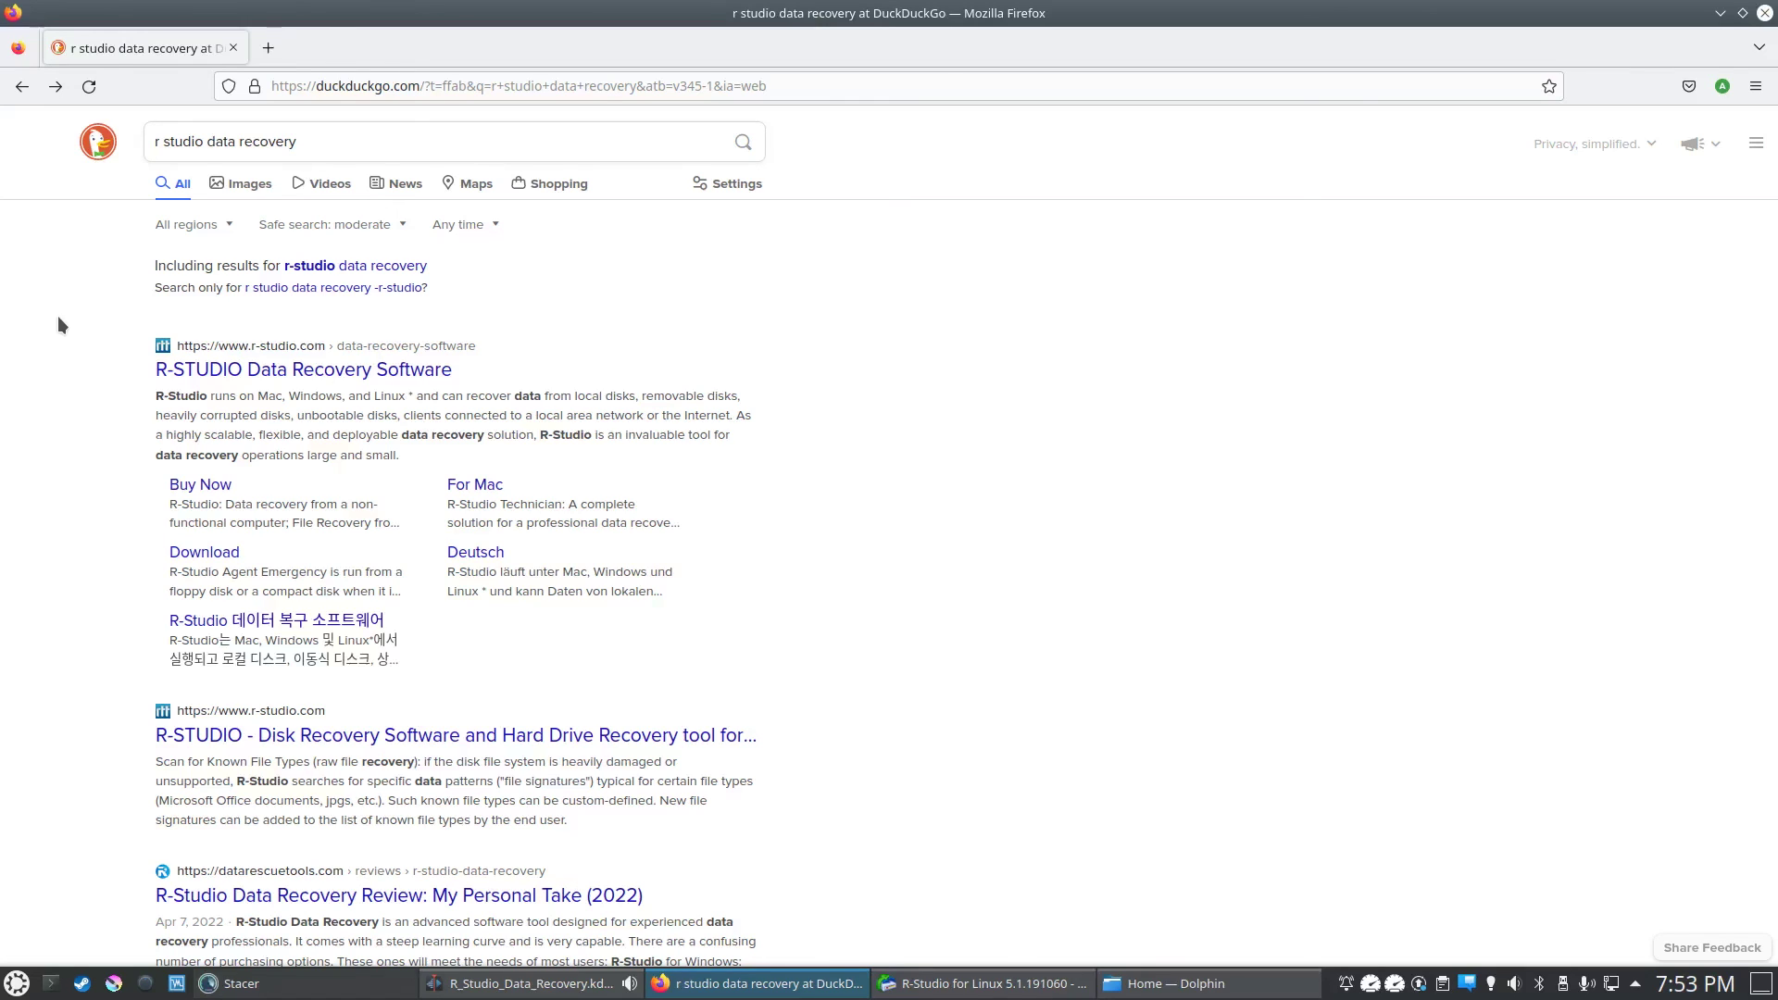
# Step: Open the R-STUDIO Data Recovery Software result and browse the R-Studio for Linux page, priced from $79.99
pyautogui.click(237, 373)
pyautogui.scroll(-8, 326, 373)
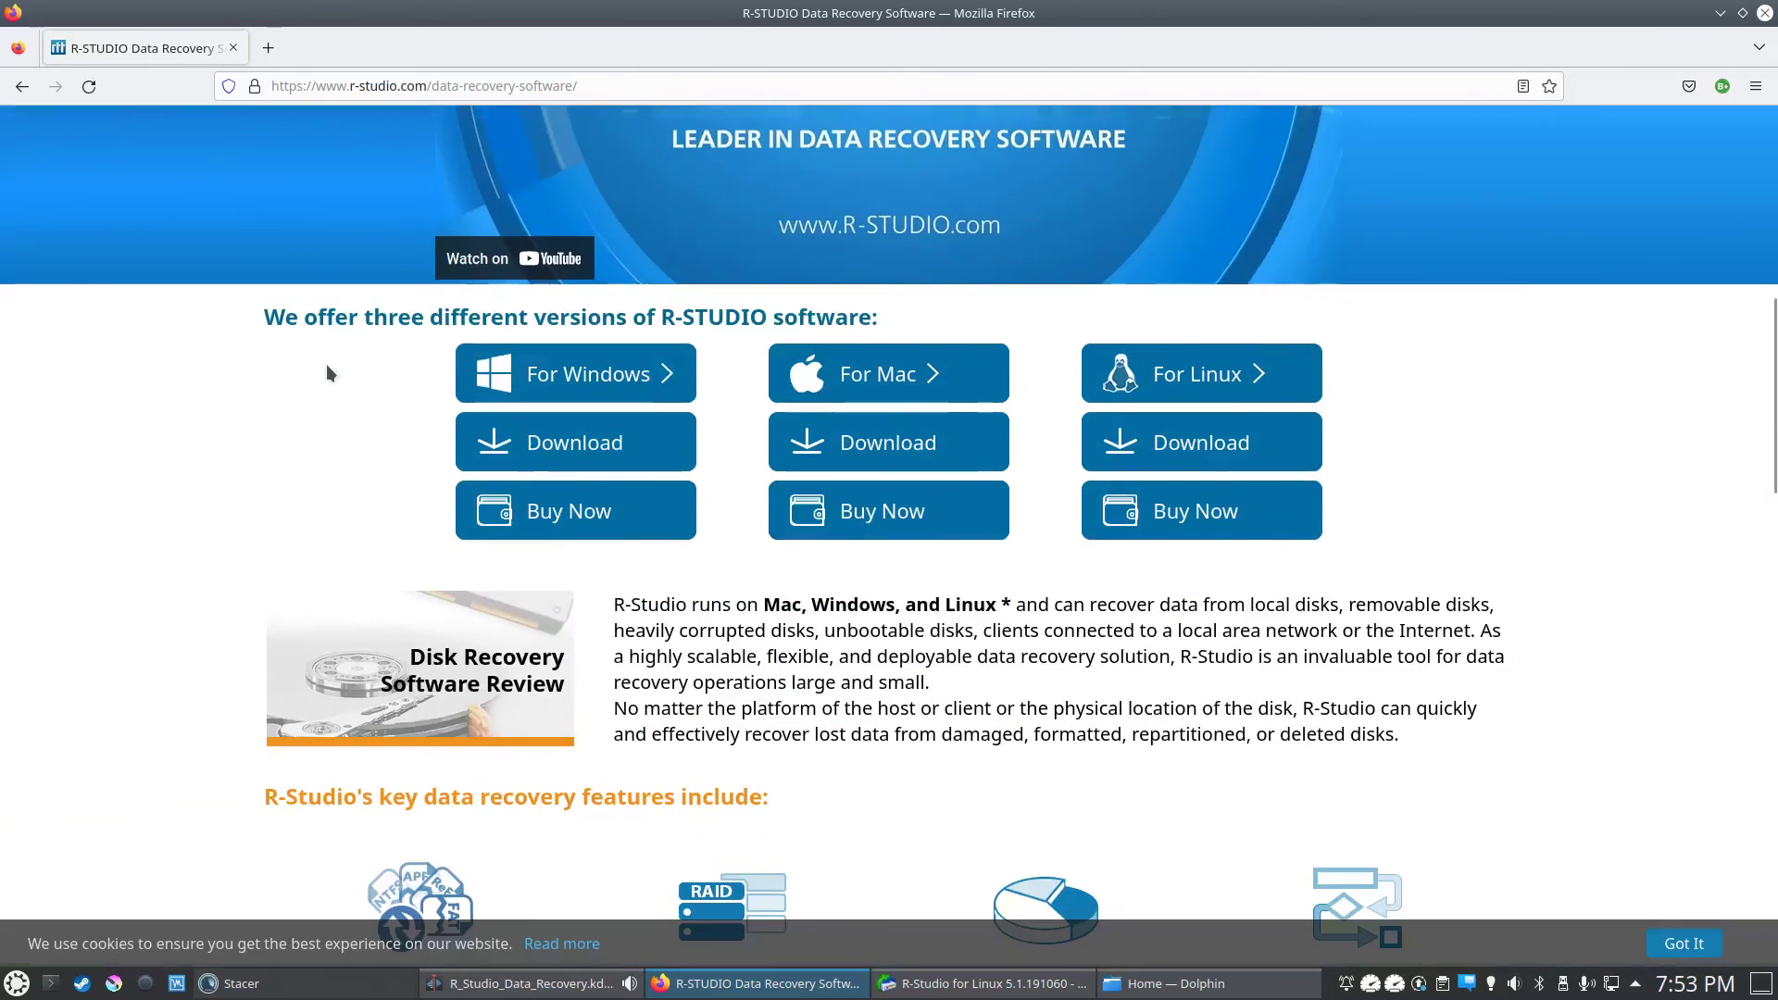
pyautogui.scroll(2, 326, 373)
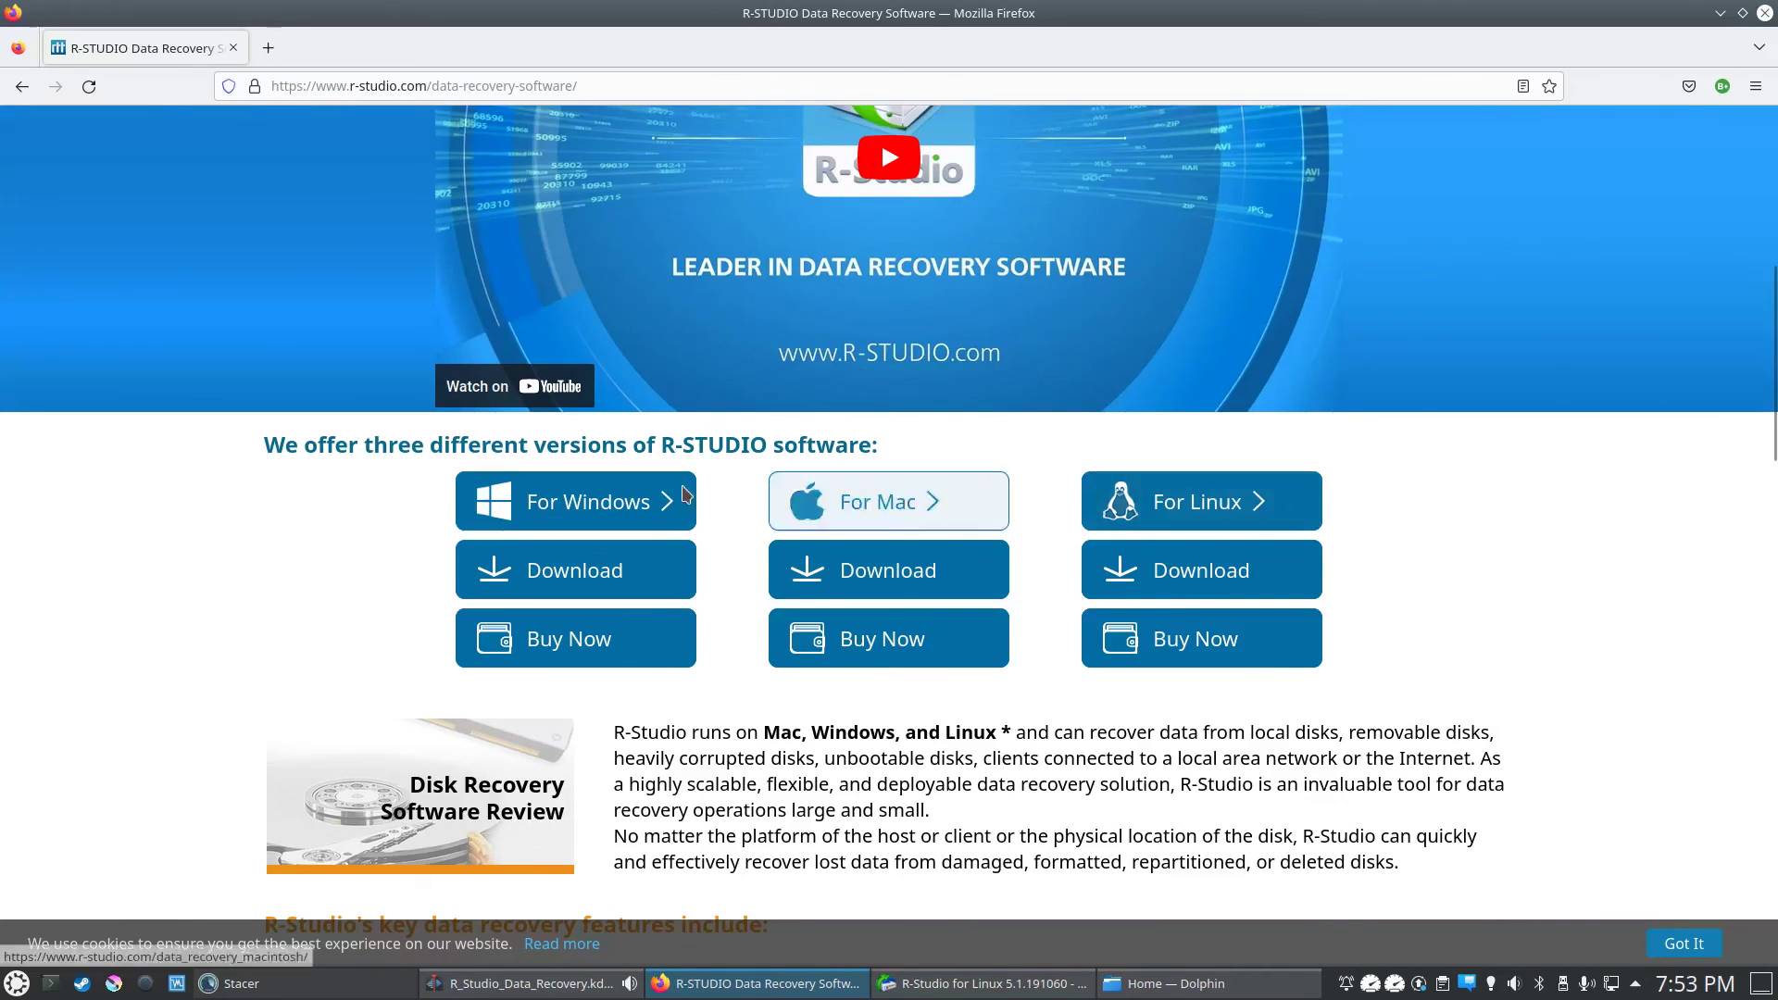
pyautogui.click(1136, 496)
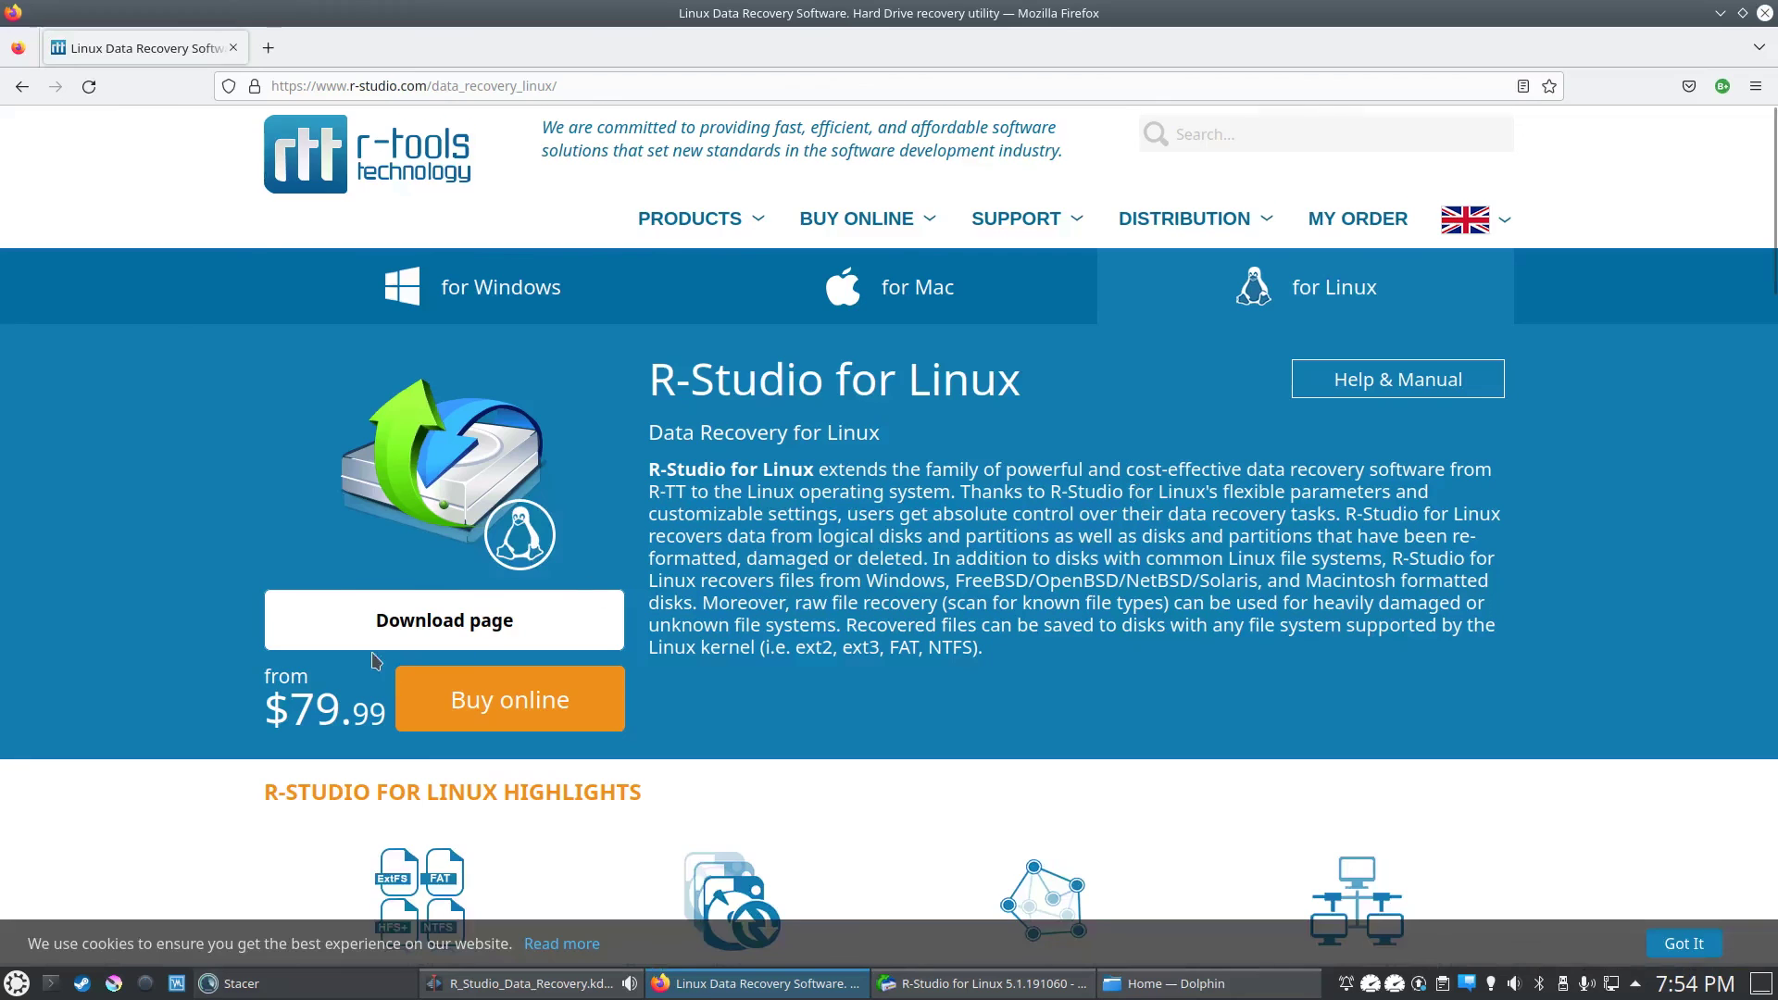
pyautogui.scroll(-3, 380, 653)
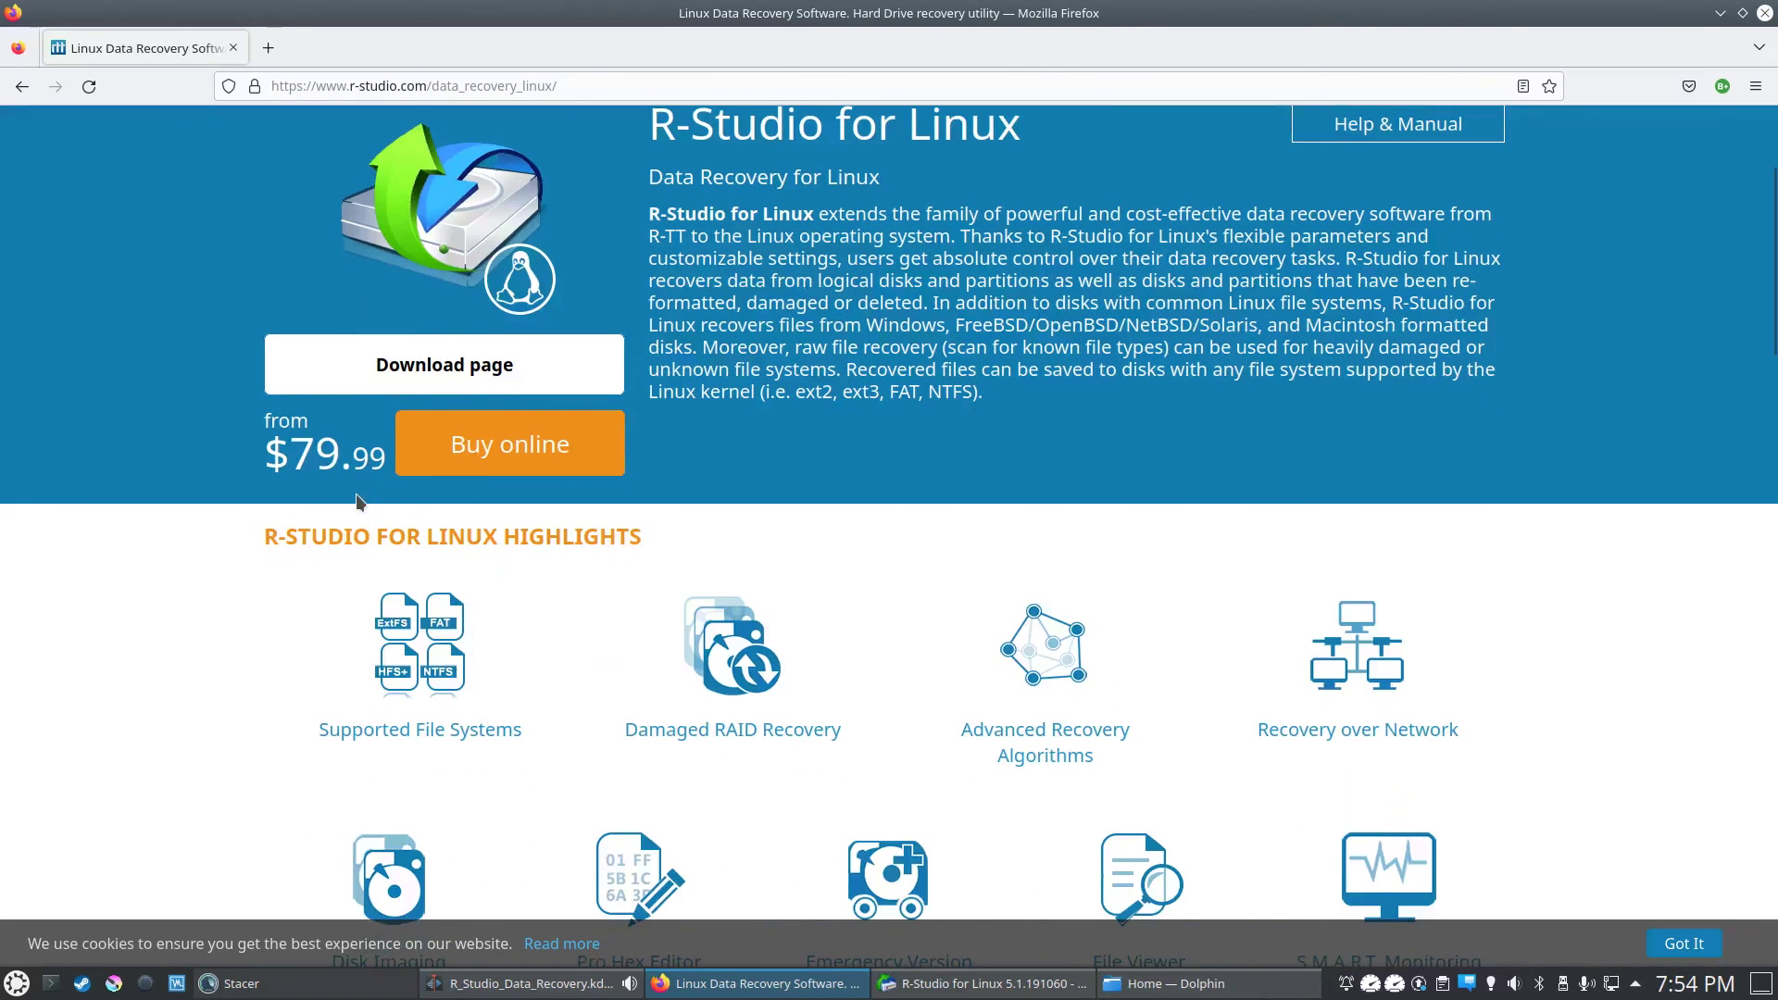
pyautogui.scroll(-3, 274, 551)
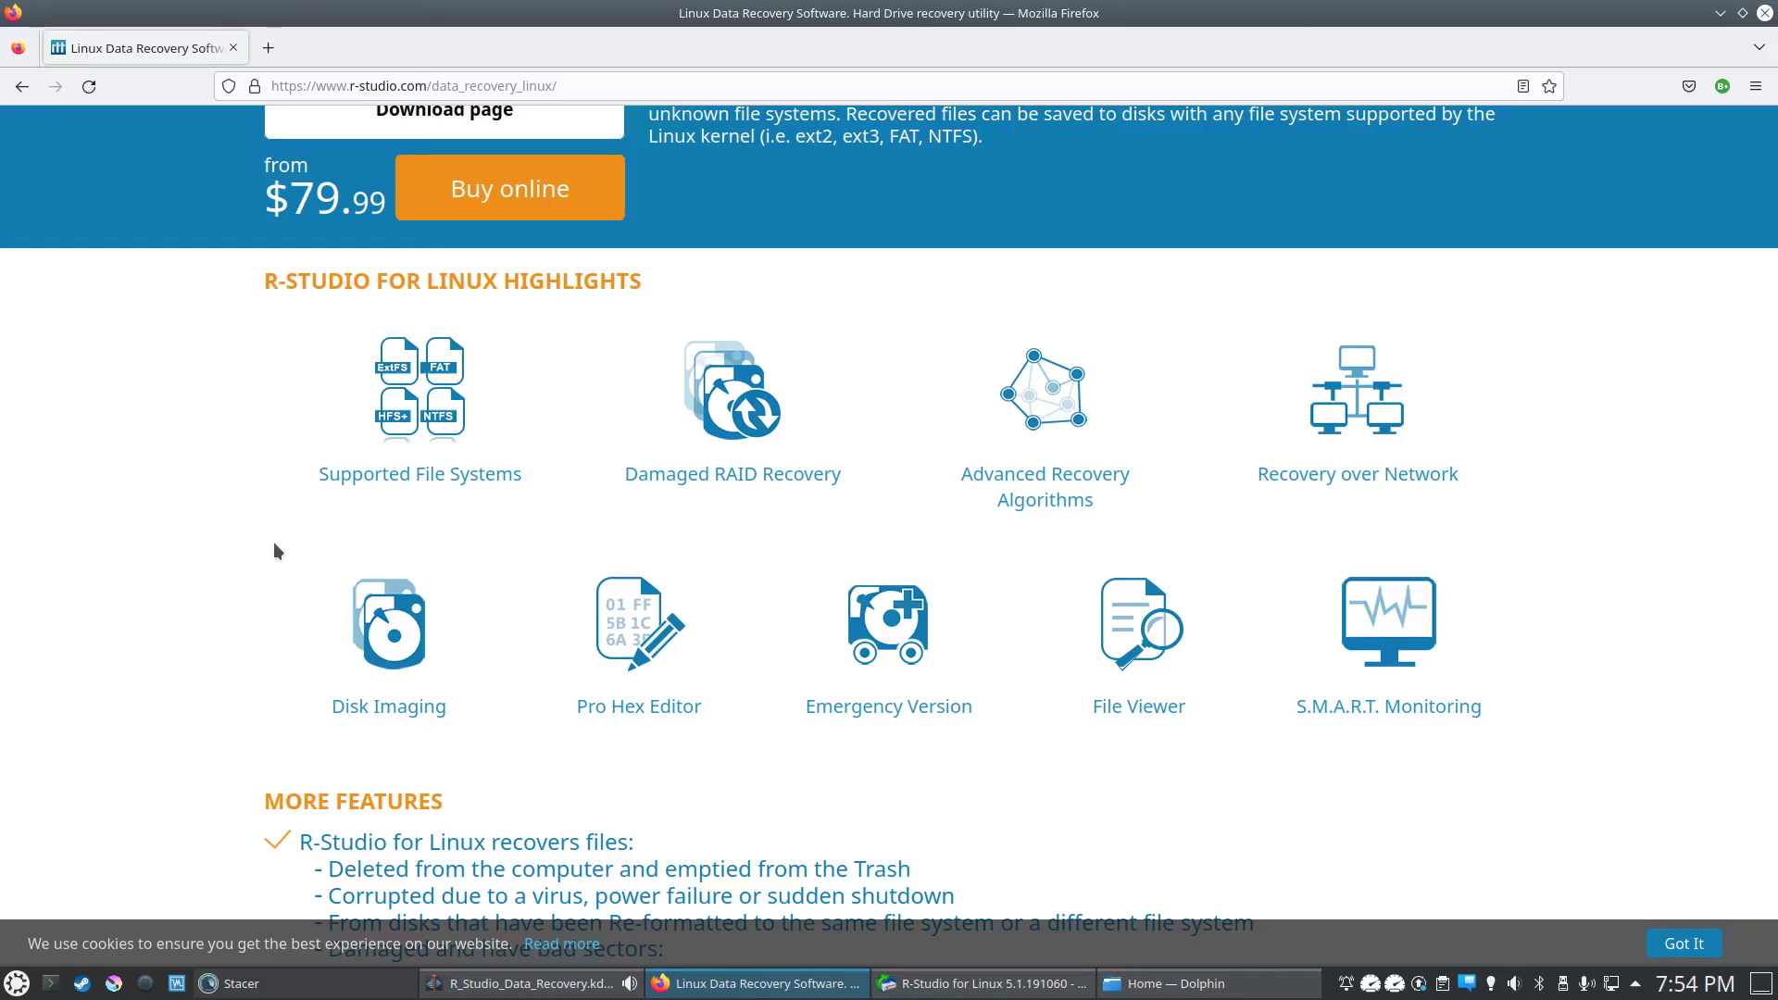
pyautogui.scroll(5, 278, 537)
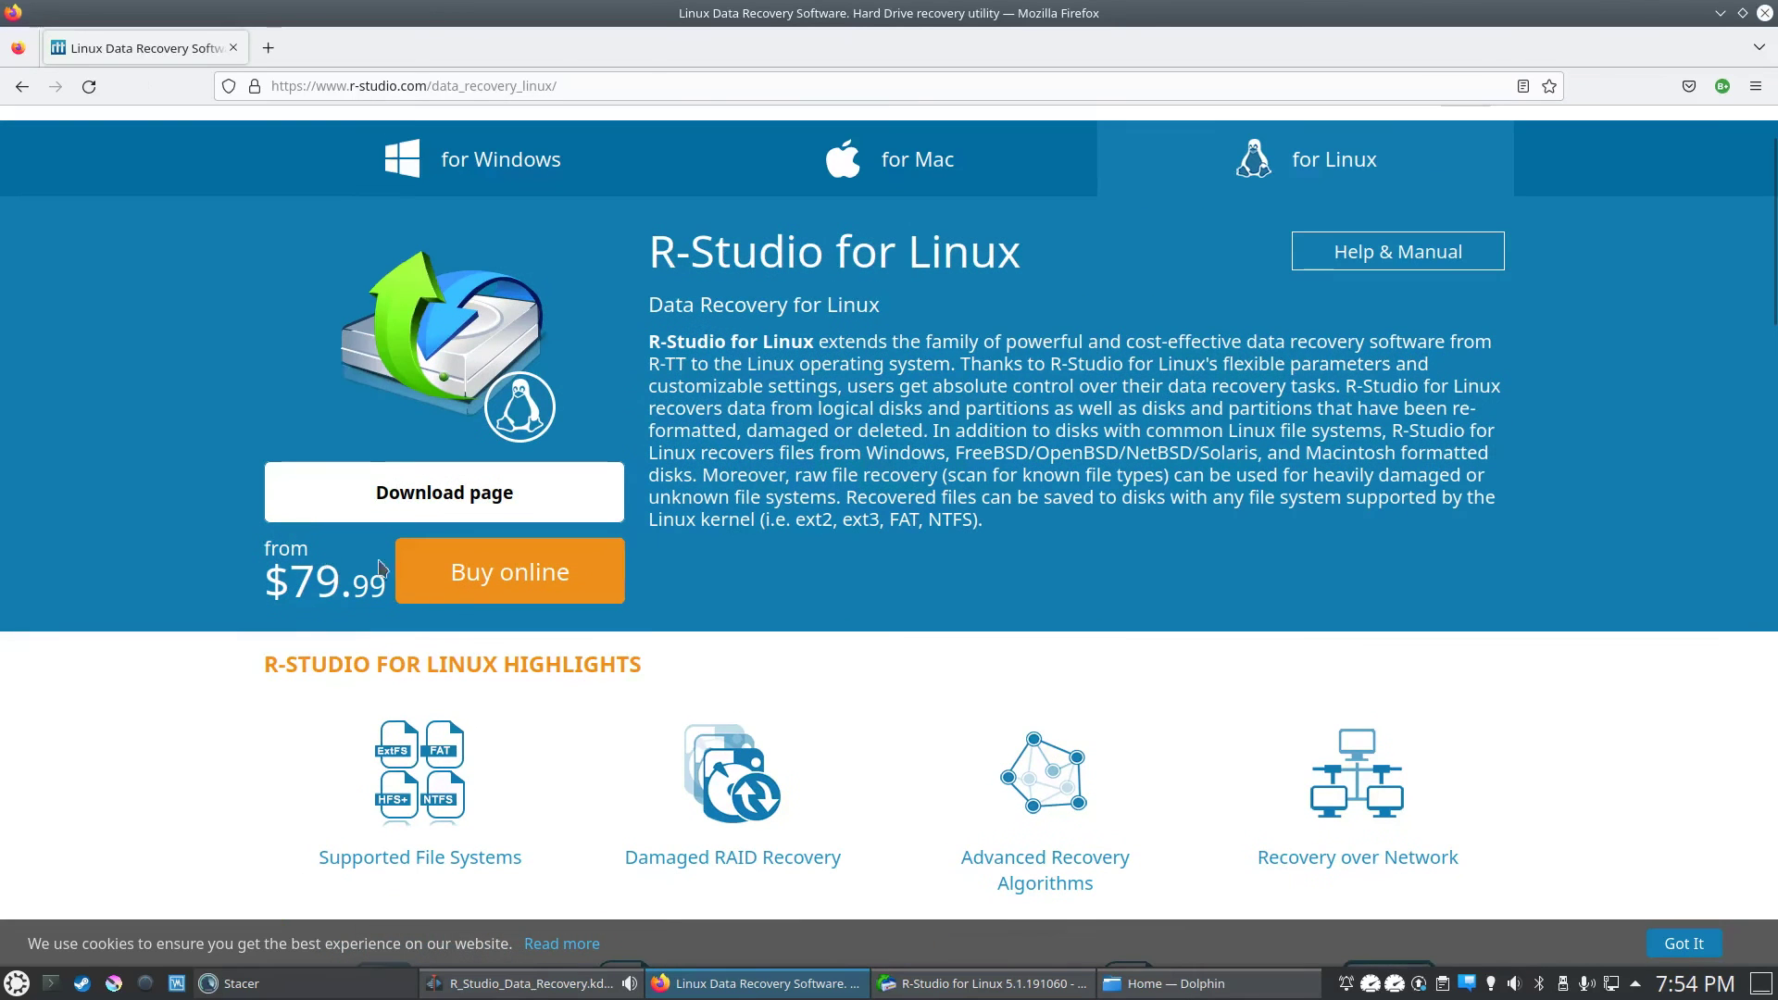